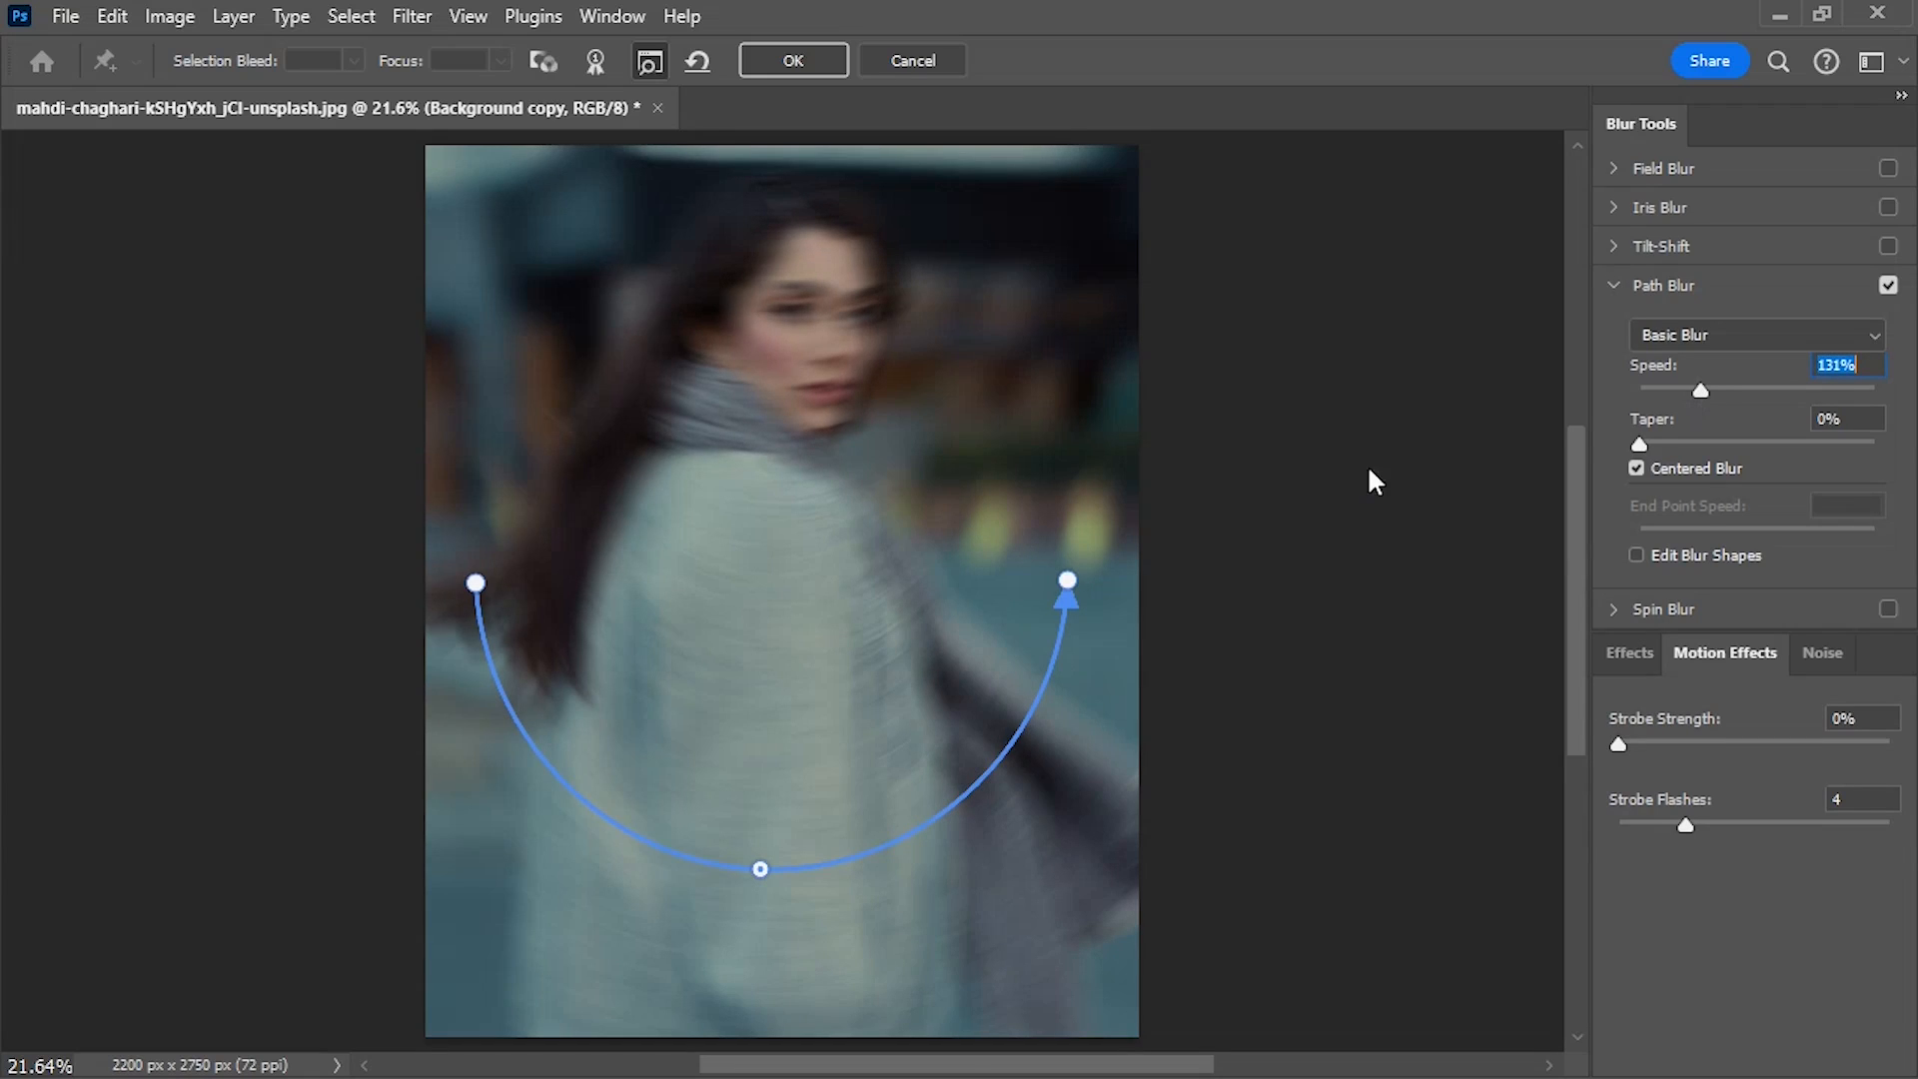
# - Apply the Path Blur with 131% speed to the background copy and add a layer mask to that layer
pyautogui.click(793, 60)
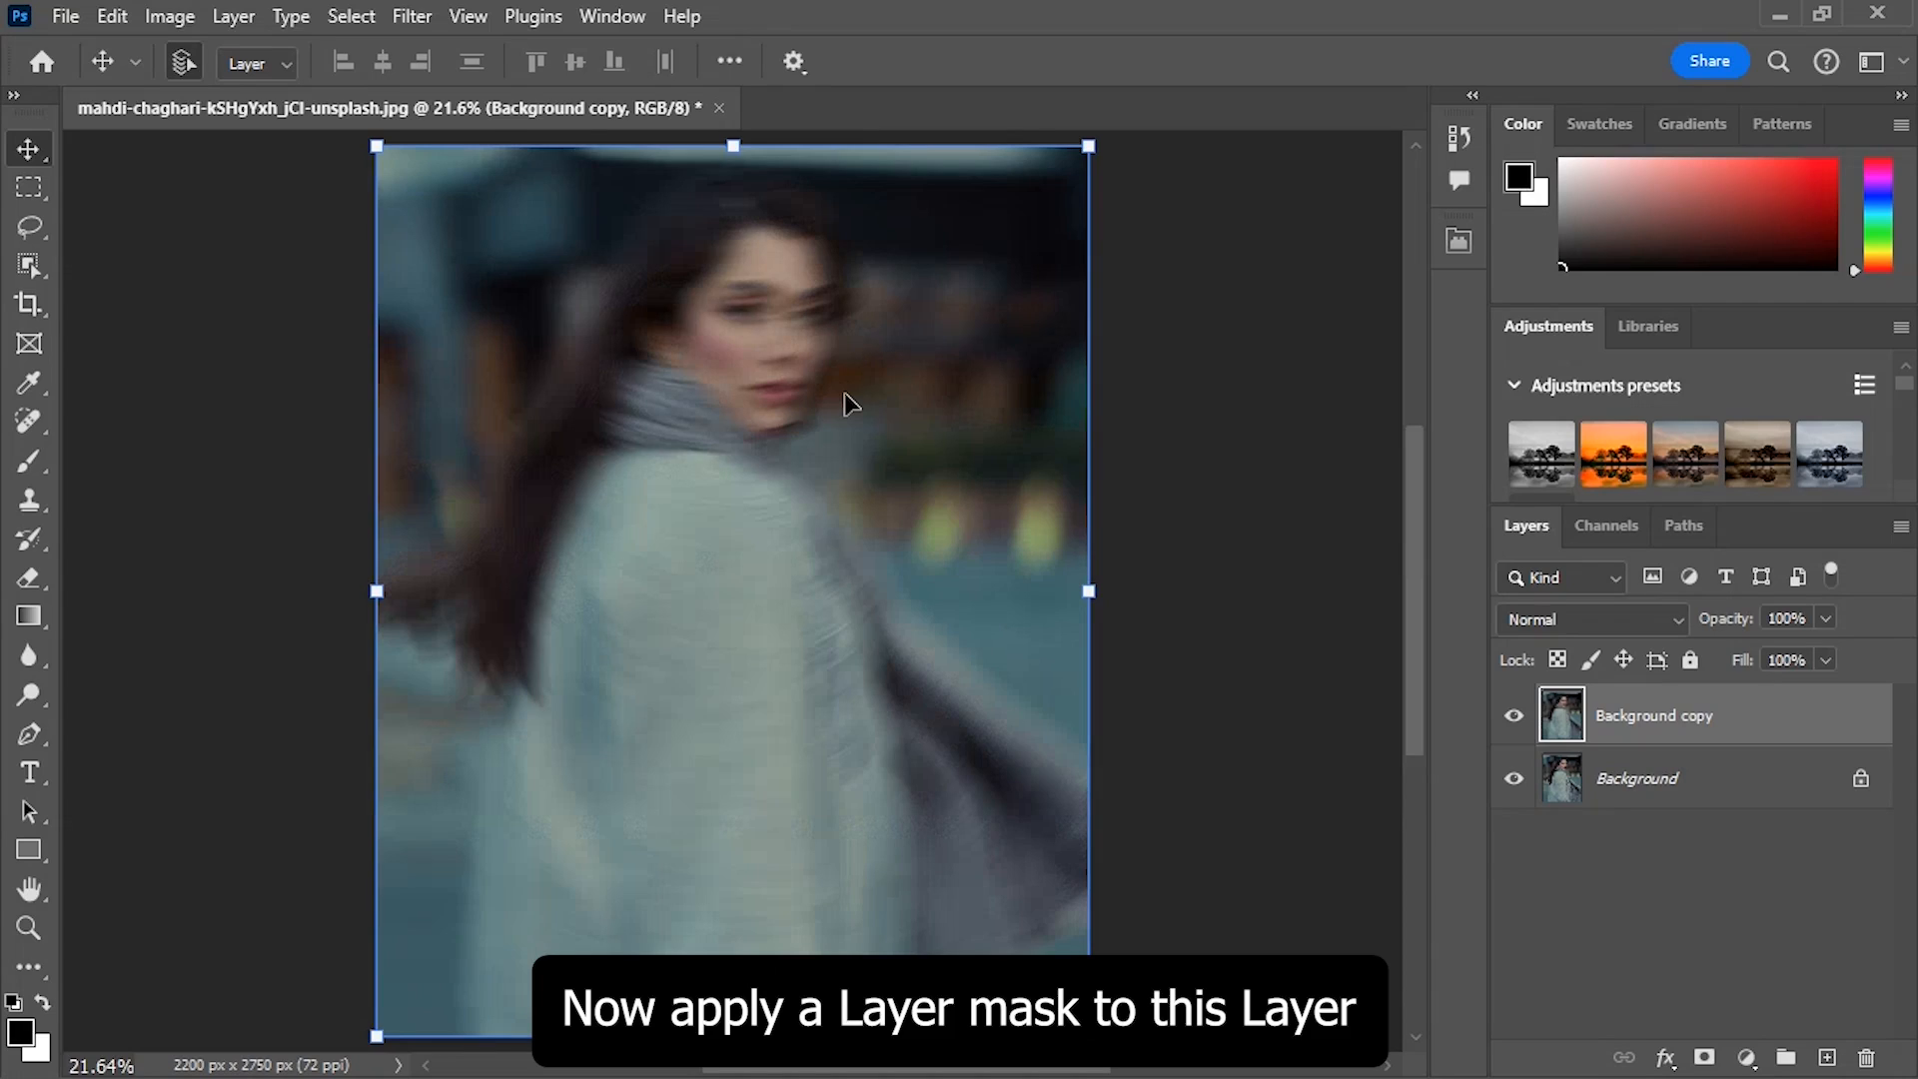
pyautogui.click(1704, 1057)
# - Draw a black-to-white radial gradient on the layer mask, centred on the woman's face, to remove the blur there
pyautogui.click(30, 612)
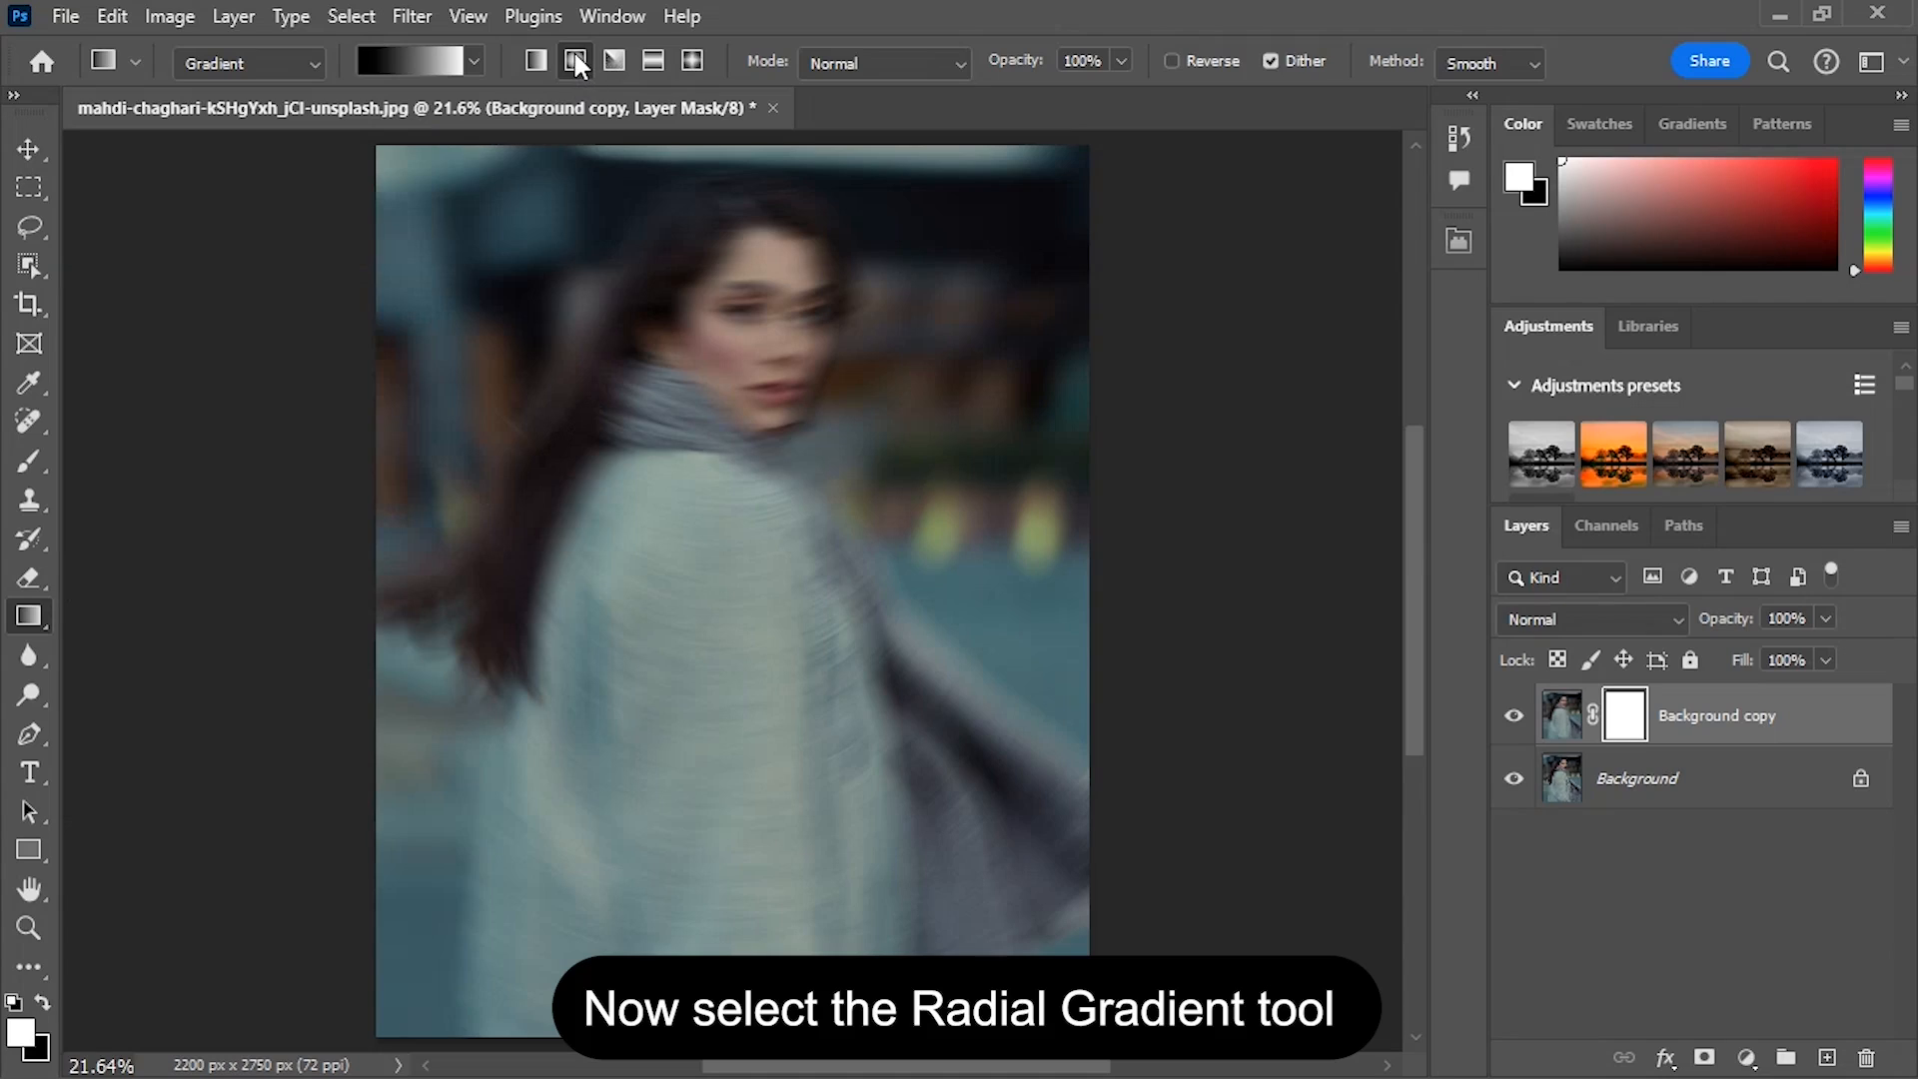
pyautogui.moveTo(758, 318); pyautogui.dragTo(764, 515)
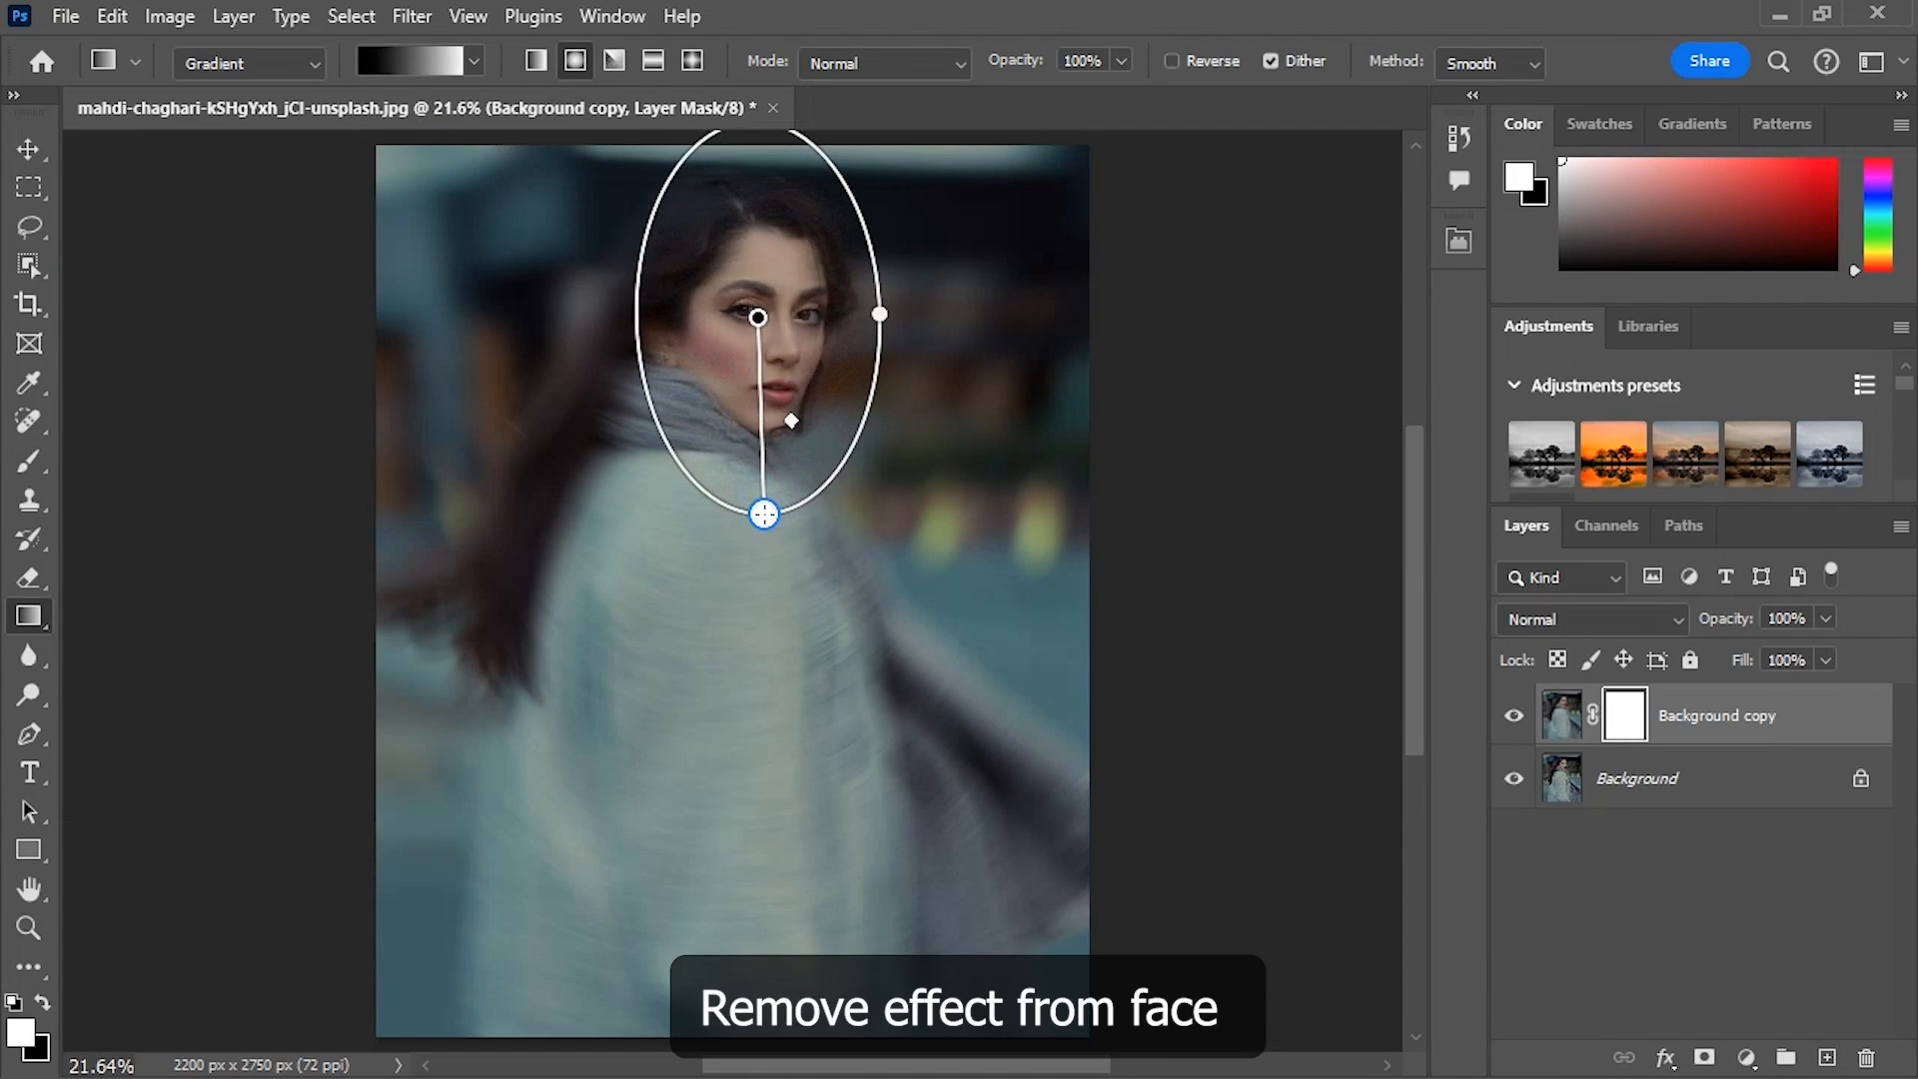
pyautogui.moveTo(765, 514); pyautogui.dragTo(764, 536)
pyautogui.moveTo(766, 333); pyautogui.dragTo(769, 337)
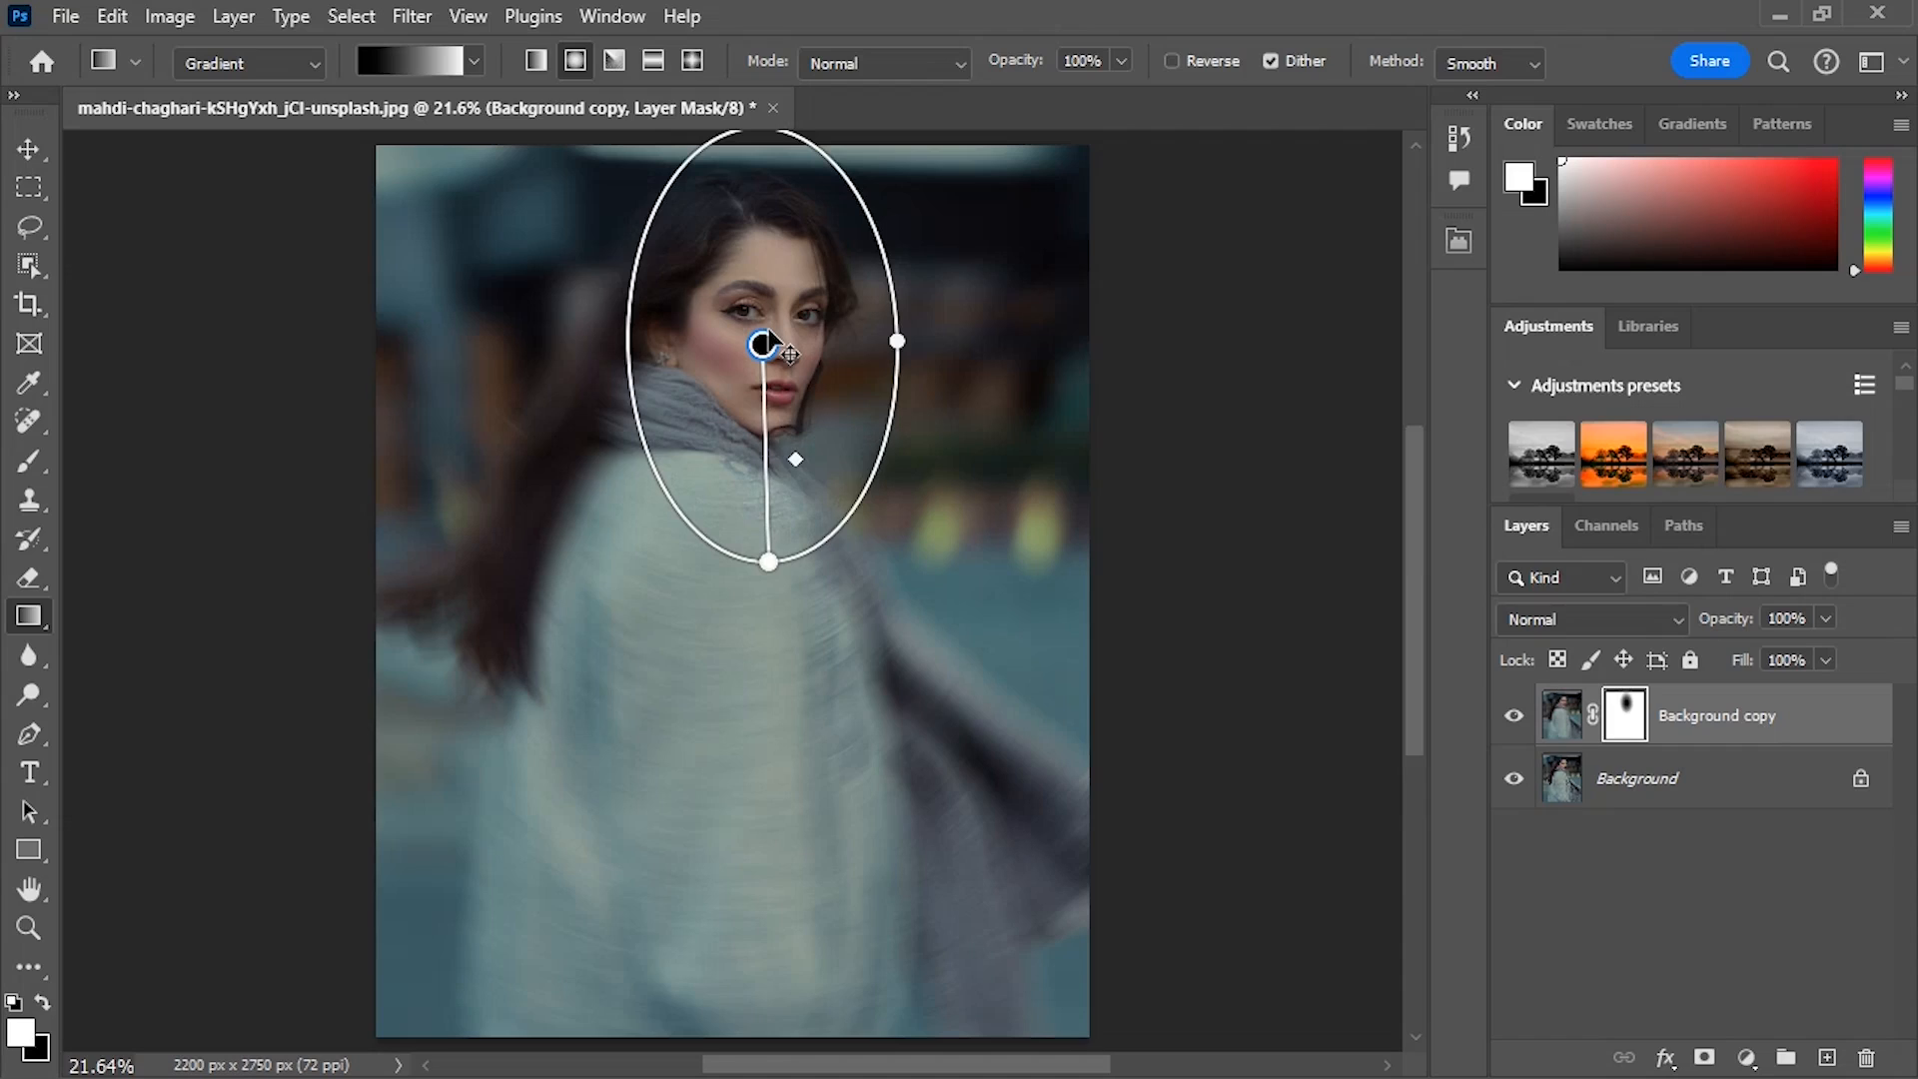
# - Compare the portrait before and after the effect by repeatedly hiding and showing the blurred copy
pyautogui.click(1602, 774)
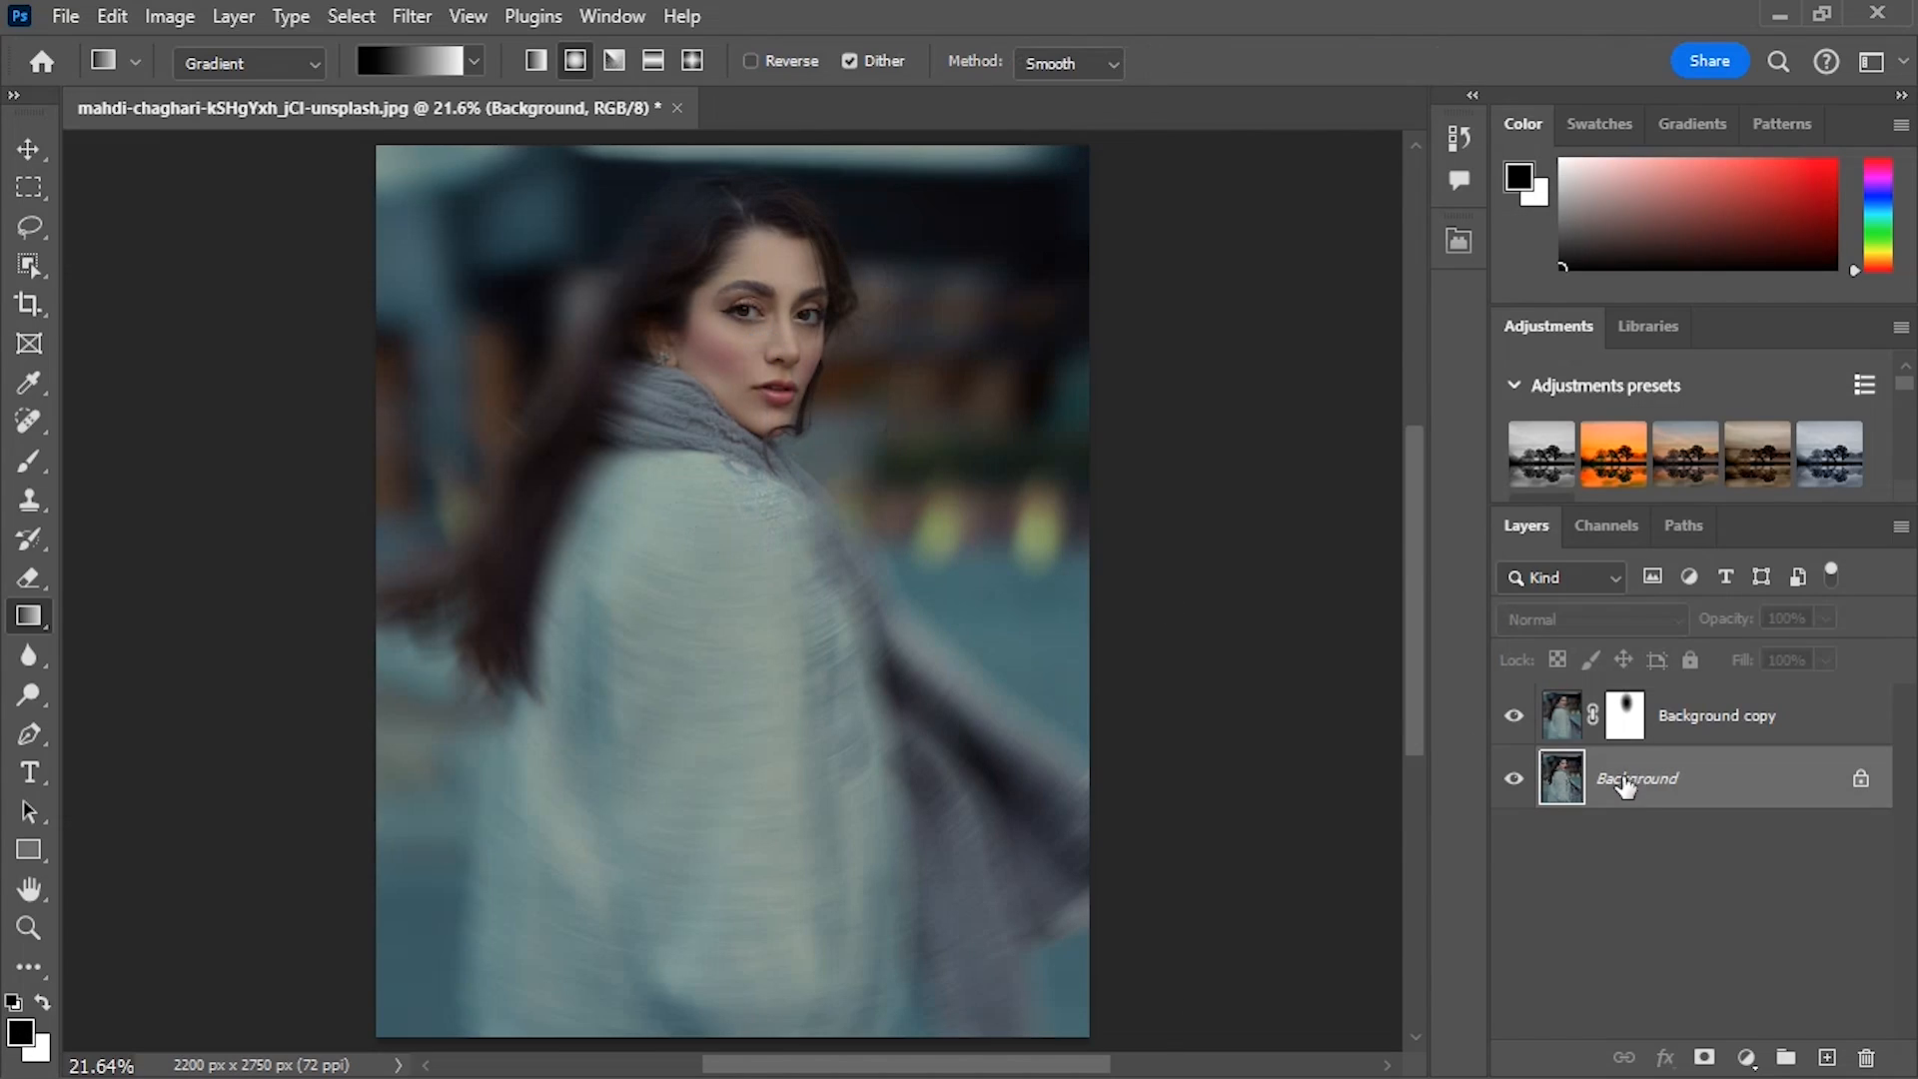
pyautogui.click(1515, 715)
pyautogui.click(1514, 715)
pyautogui.click(1514, 715)
pyautogui.click(1515, 715)
pyautogui.click(1514, 715)
pyautogui.click(1514, 715)
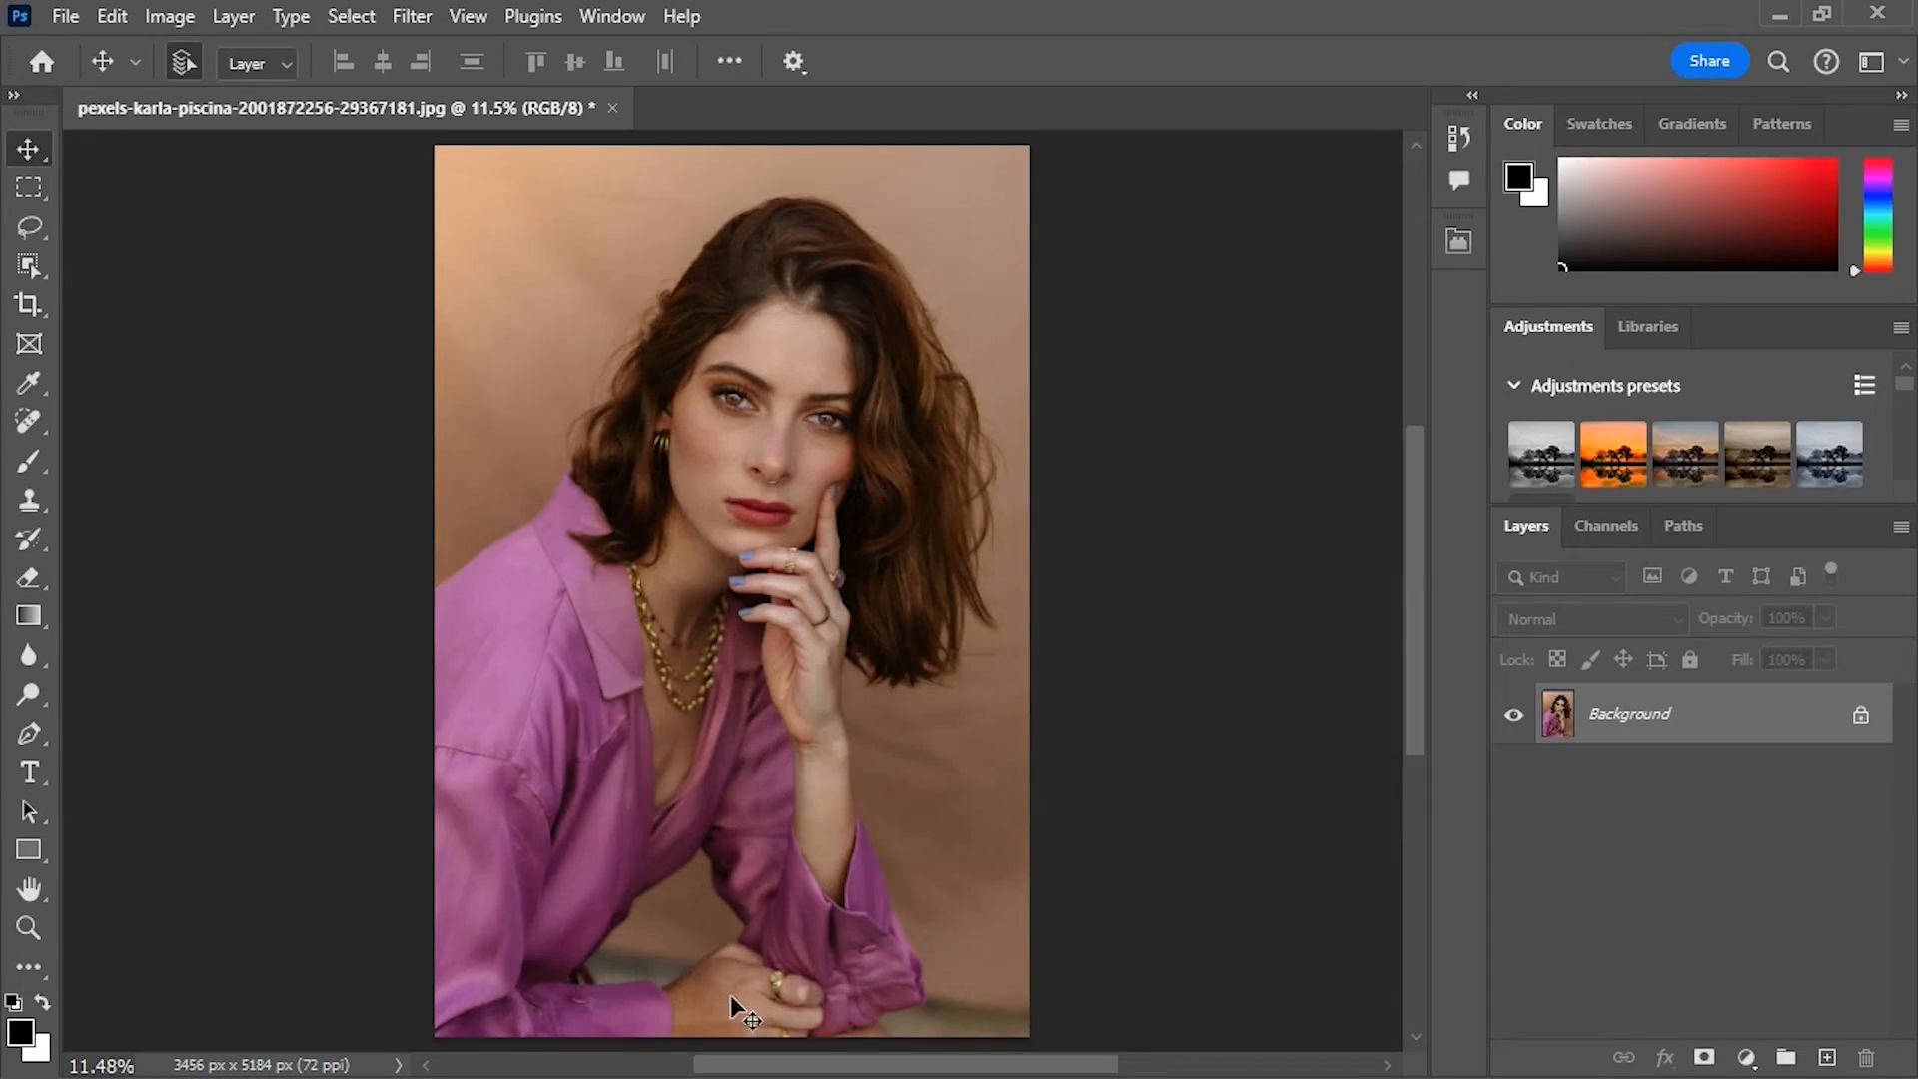
# - Duplicate the Background layer of the pink-shirt portrait and convert the copy to a smart object
pyautogui.moveTo(1791, 734); pyautogui.dragTo(1826, 1057)
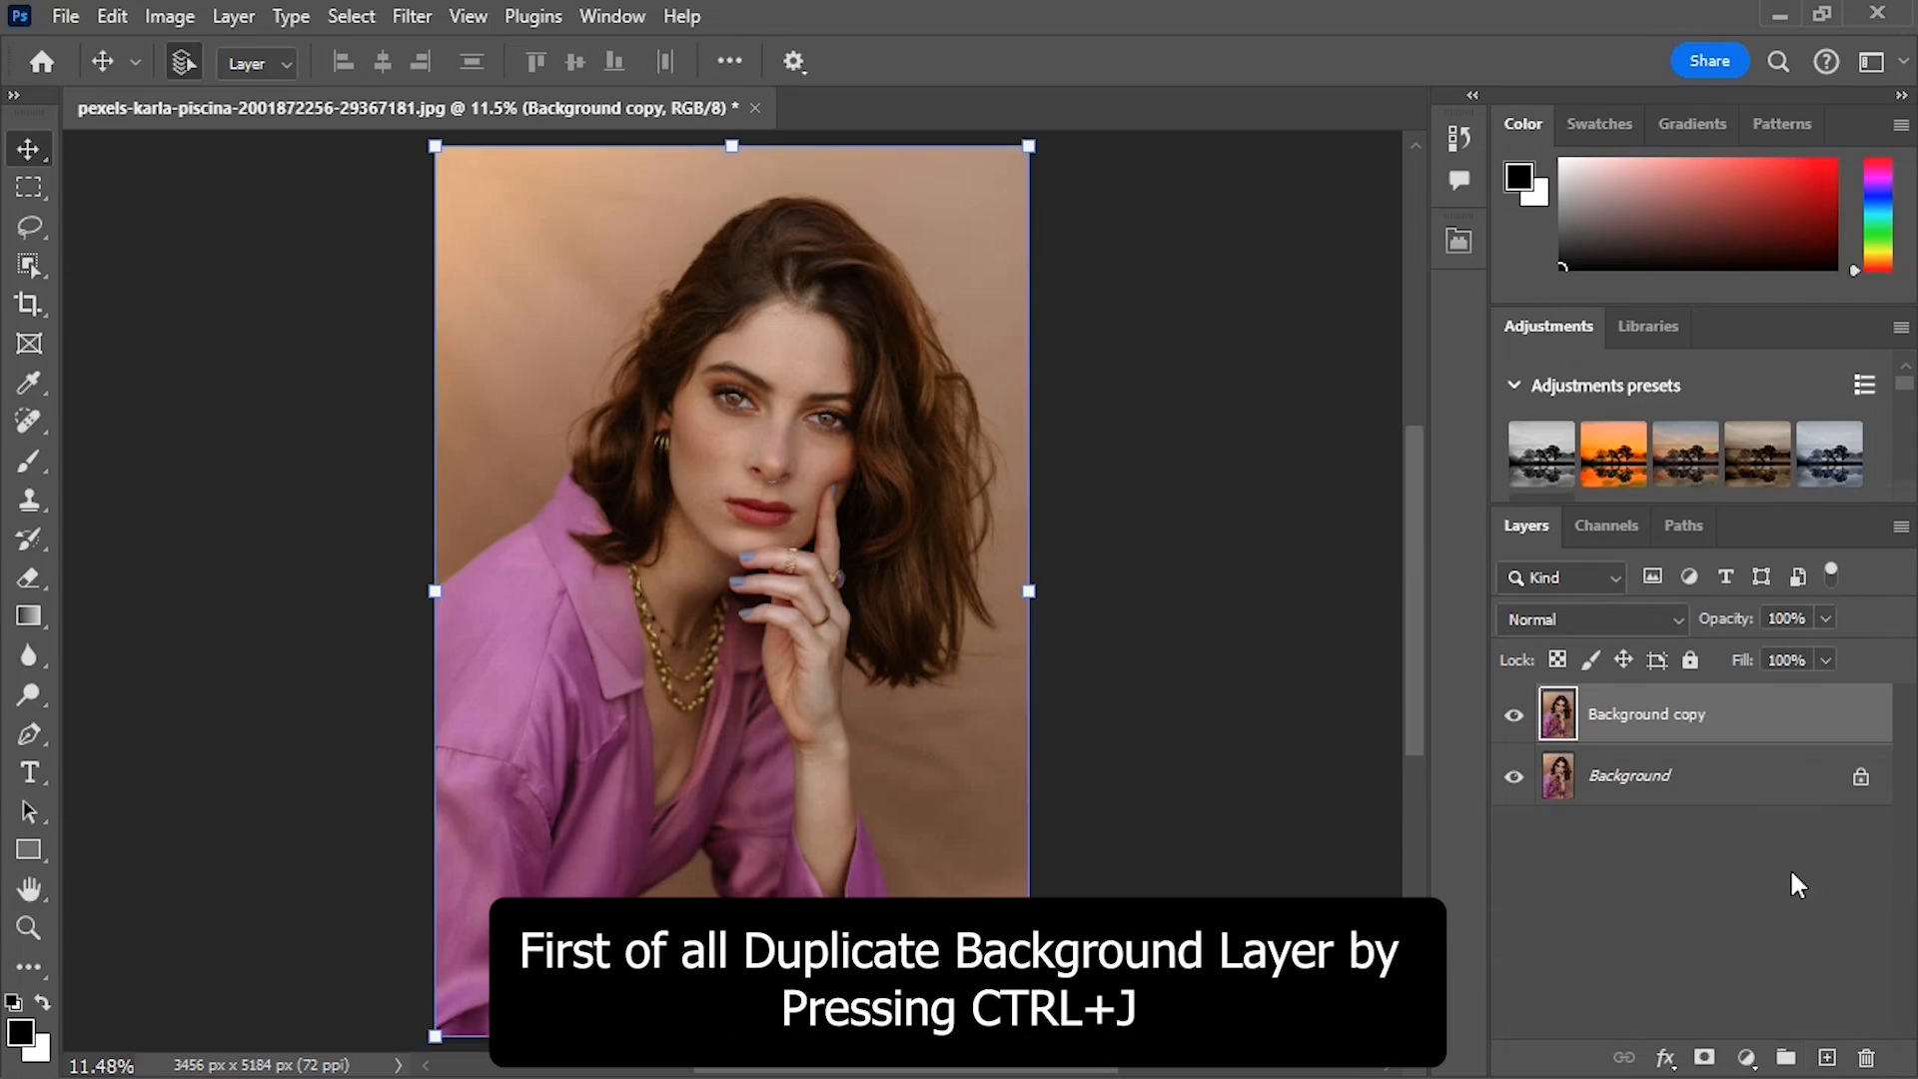
pyautogui.rightClick(1748, 722)
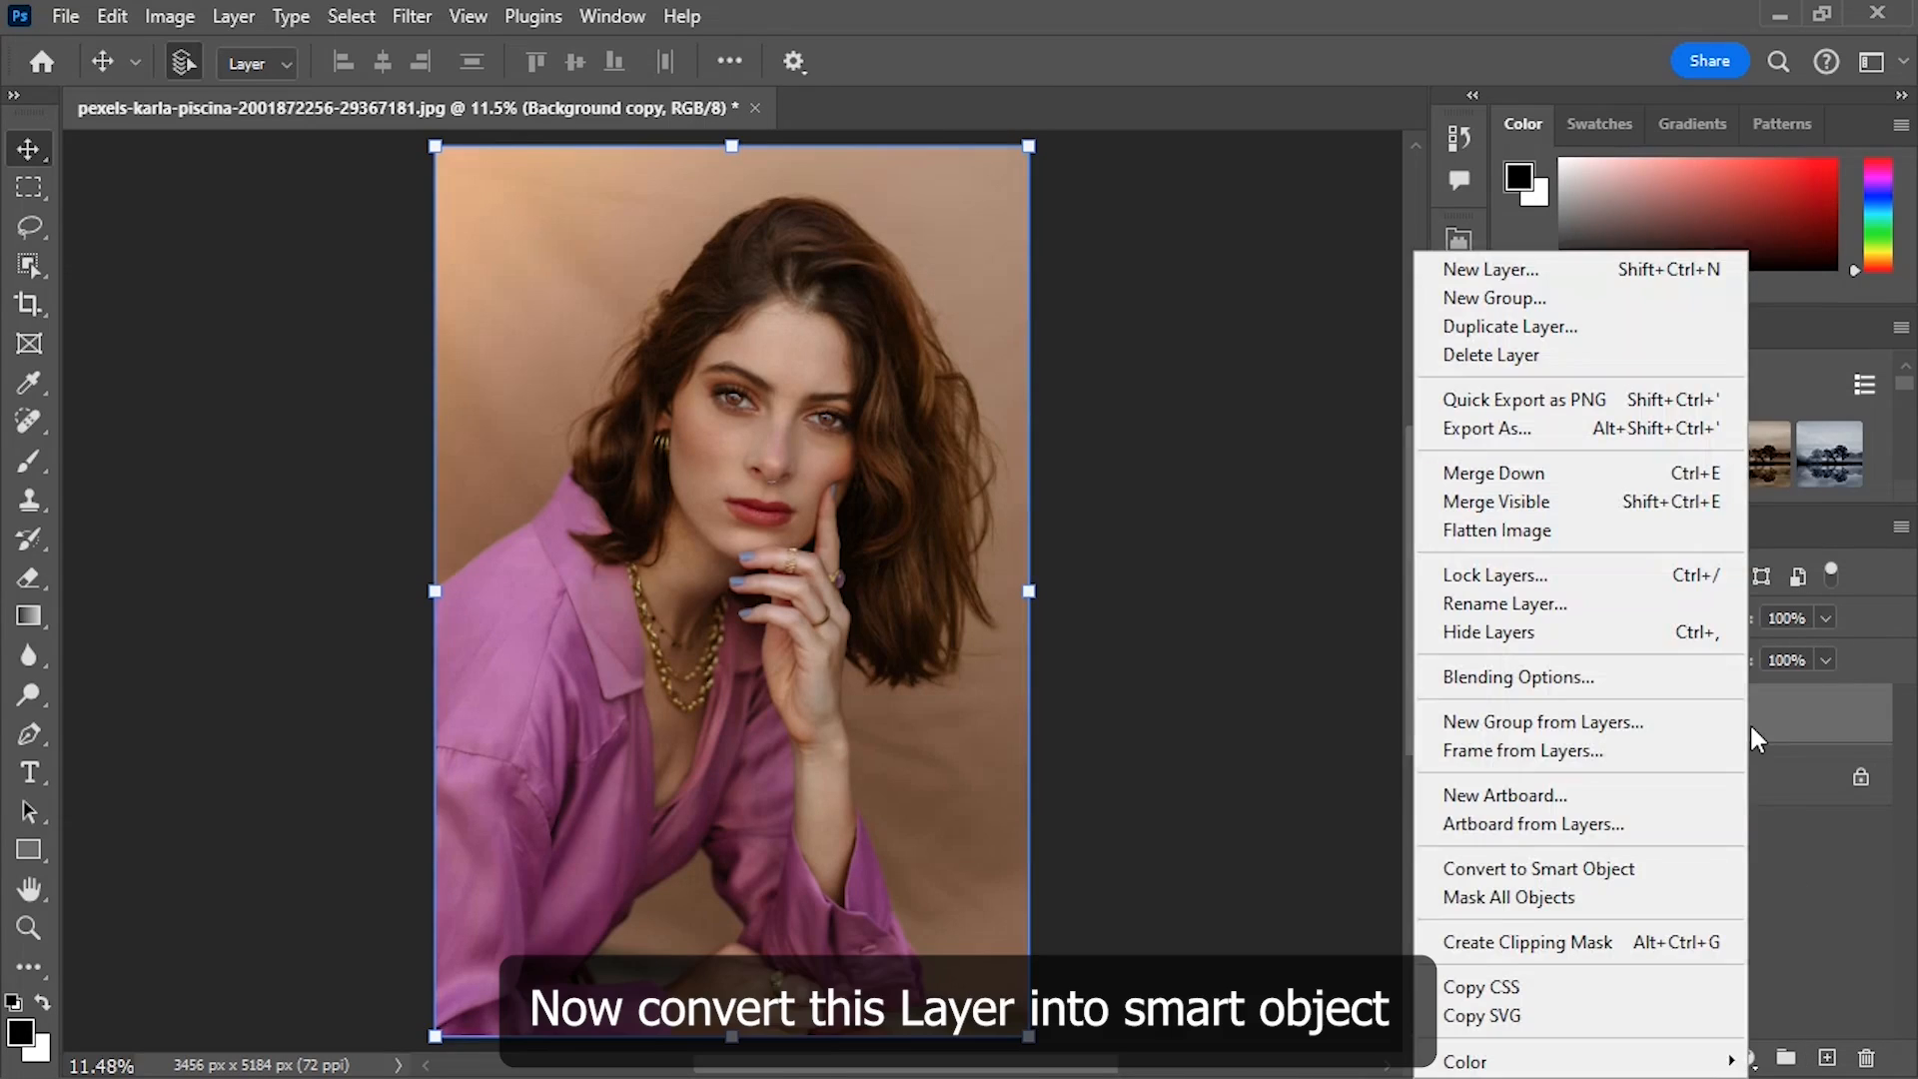
pyautogui.click(1603, 869)
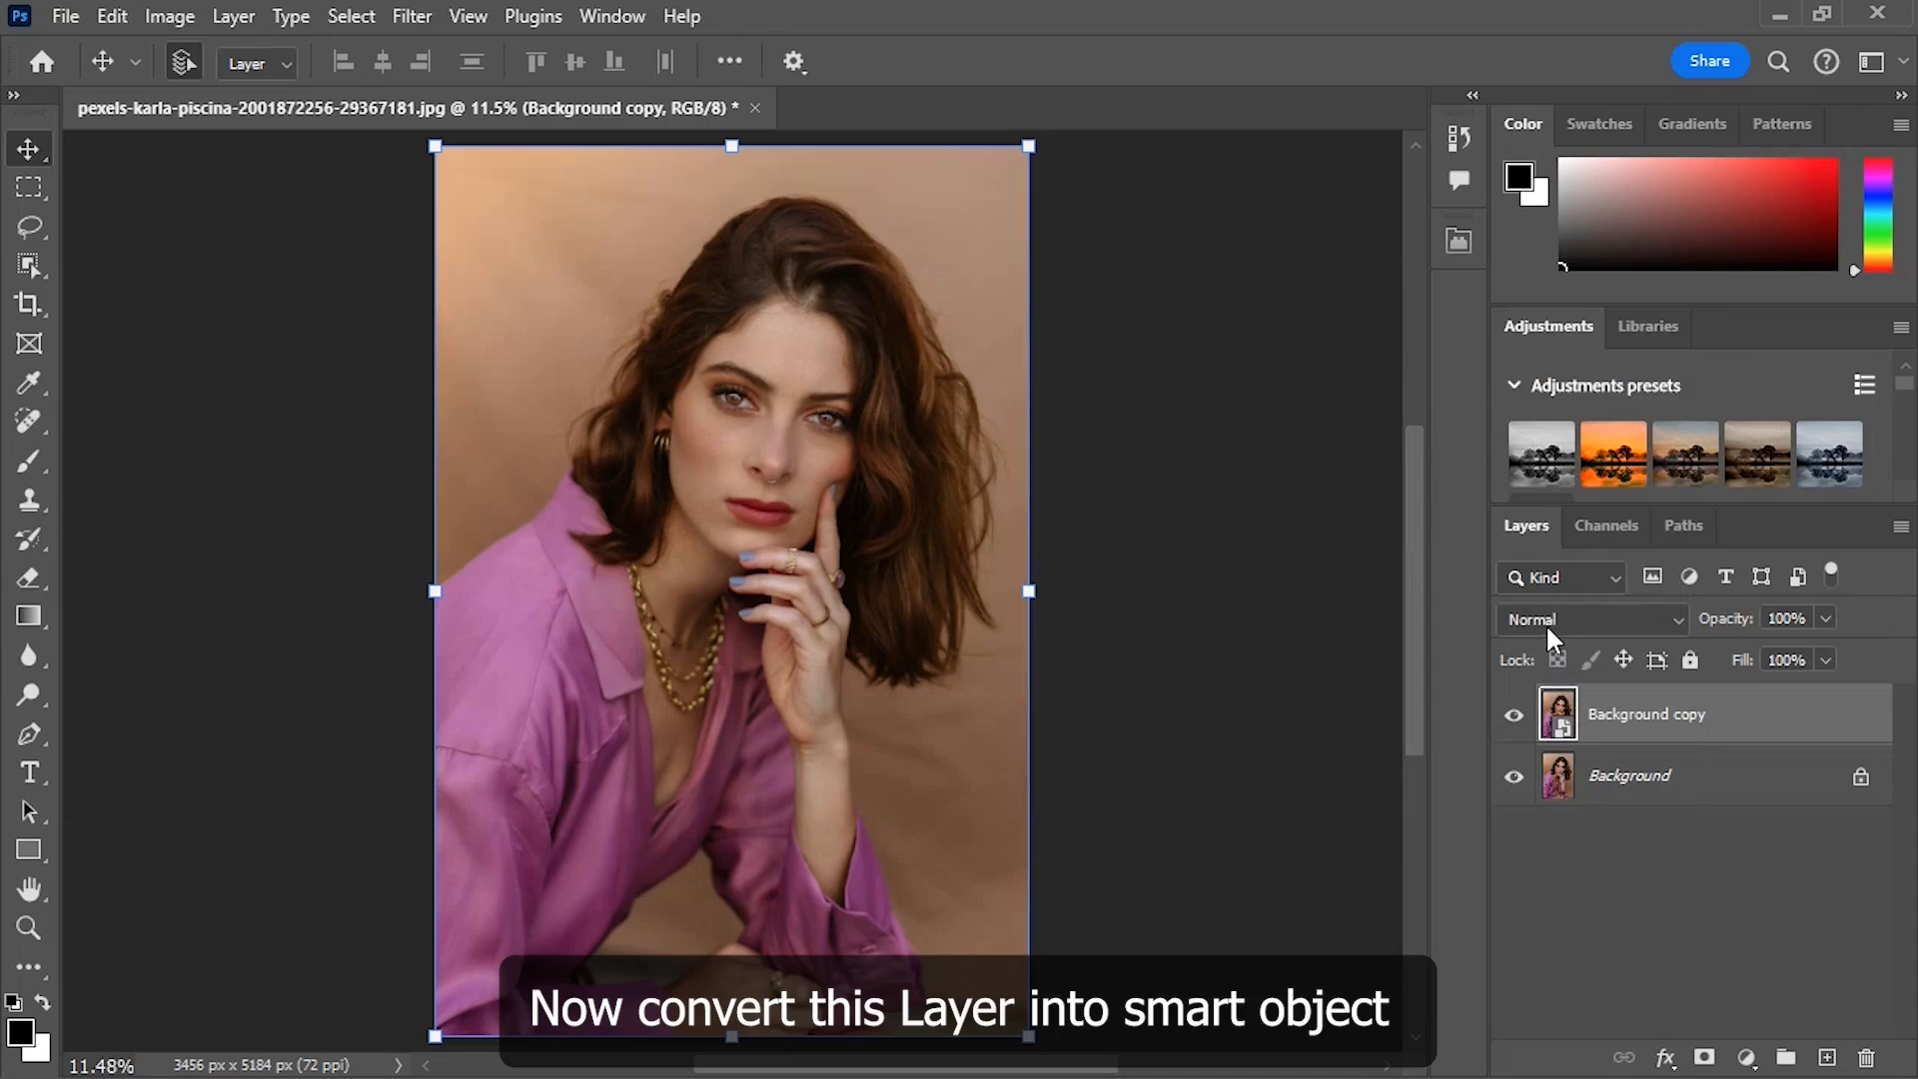
# - Set the copy's blend mode to Divide and add a Black & White adjustment layer with default settings above it
pyautogui.click(1550, 628)
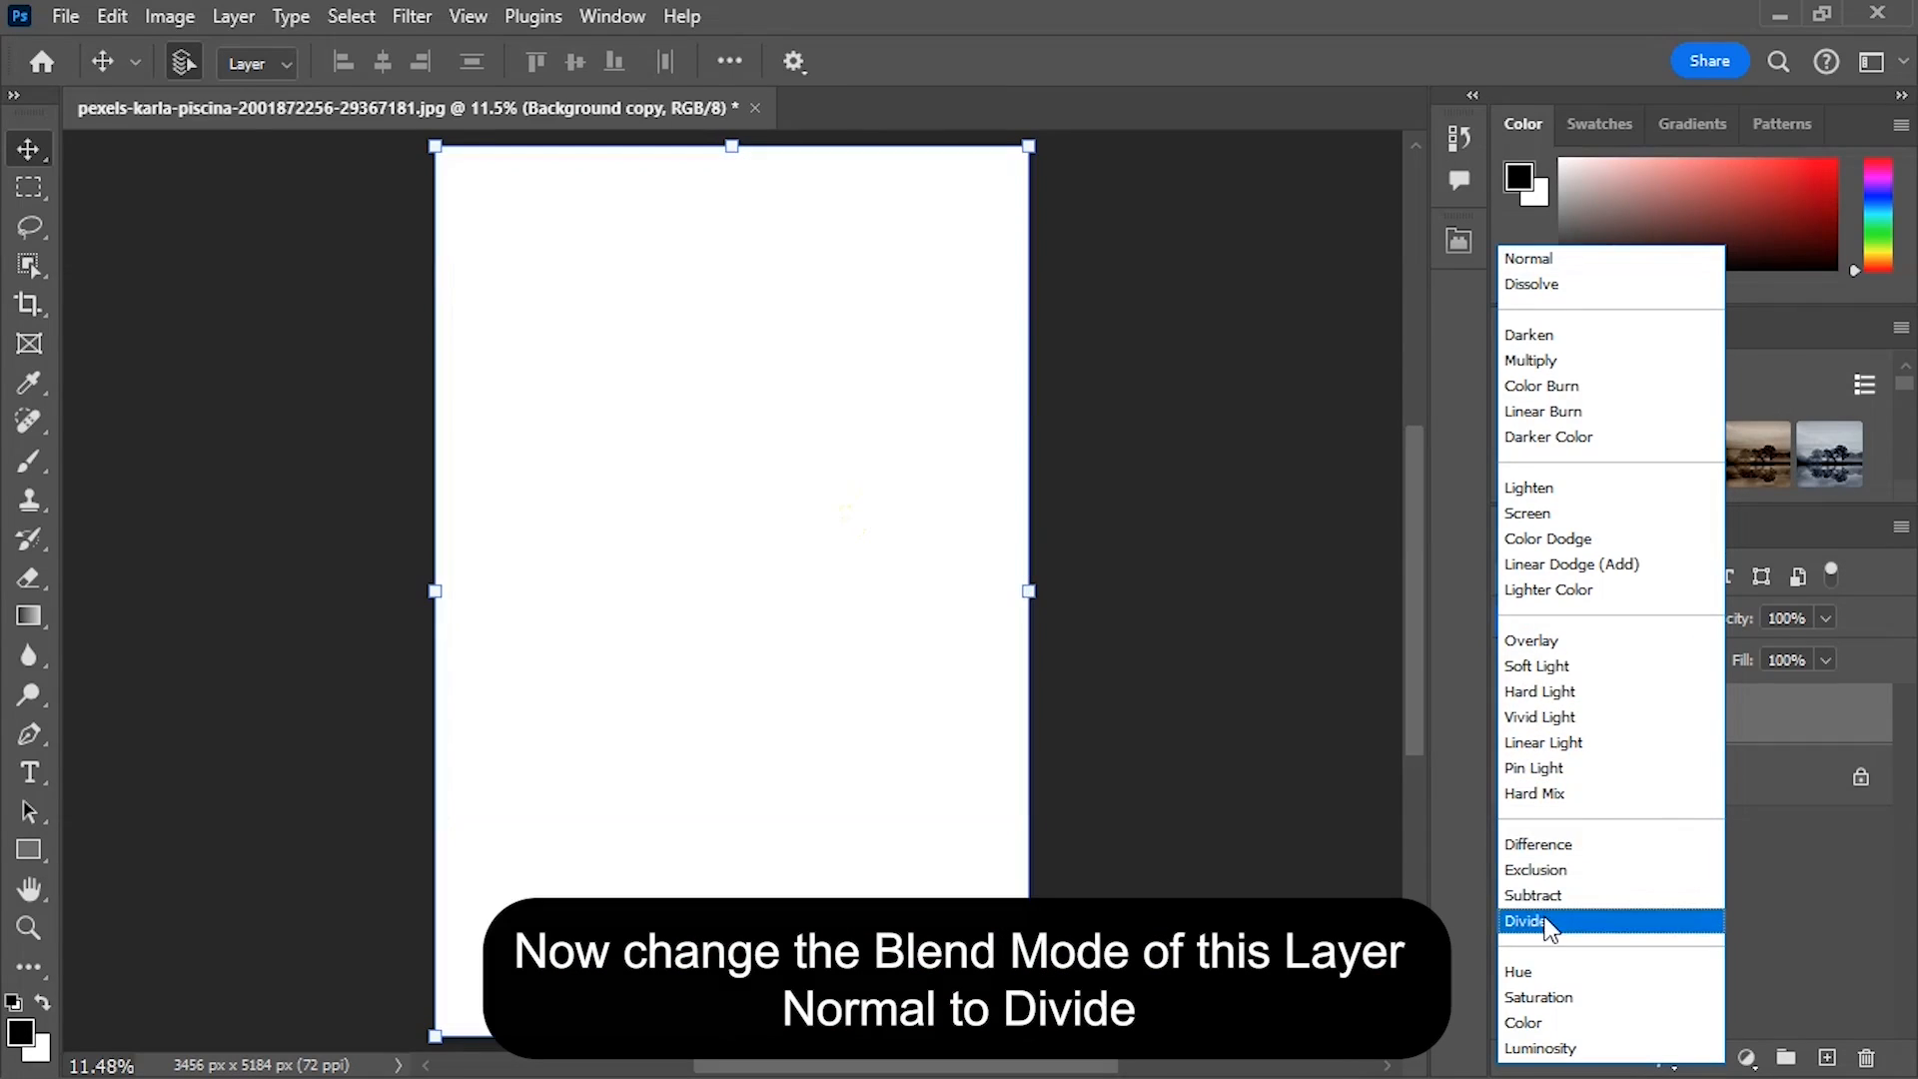
pyautogui.click(1529, 921)
pyautogui.click(1746, 1055)
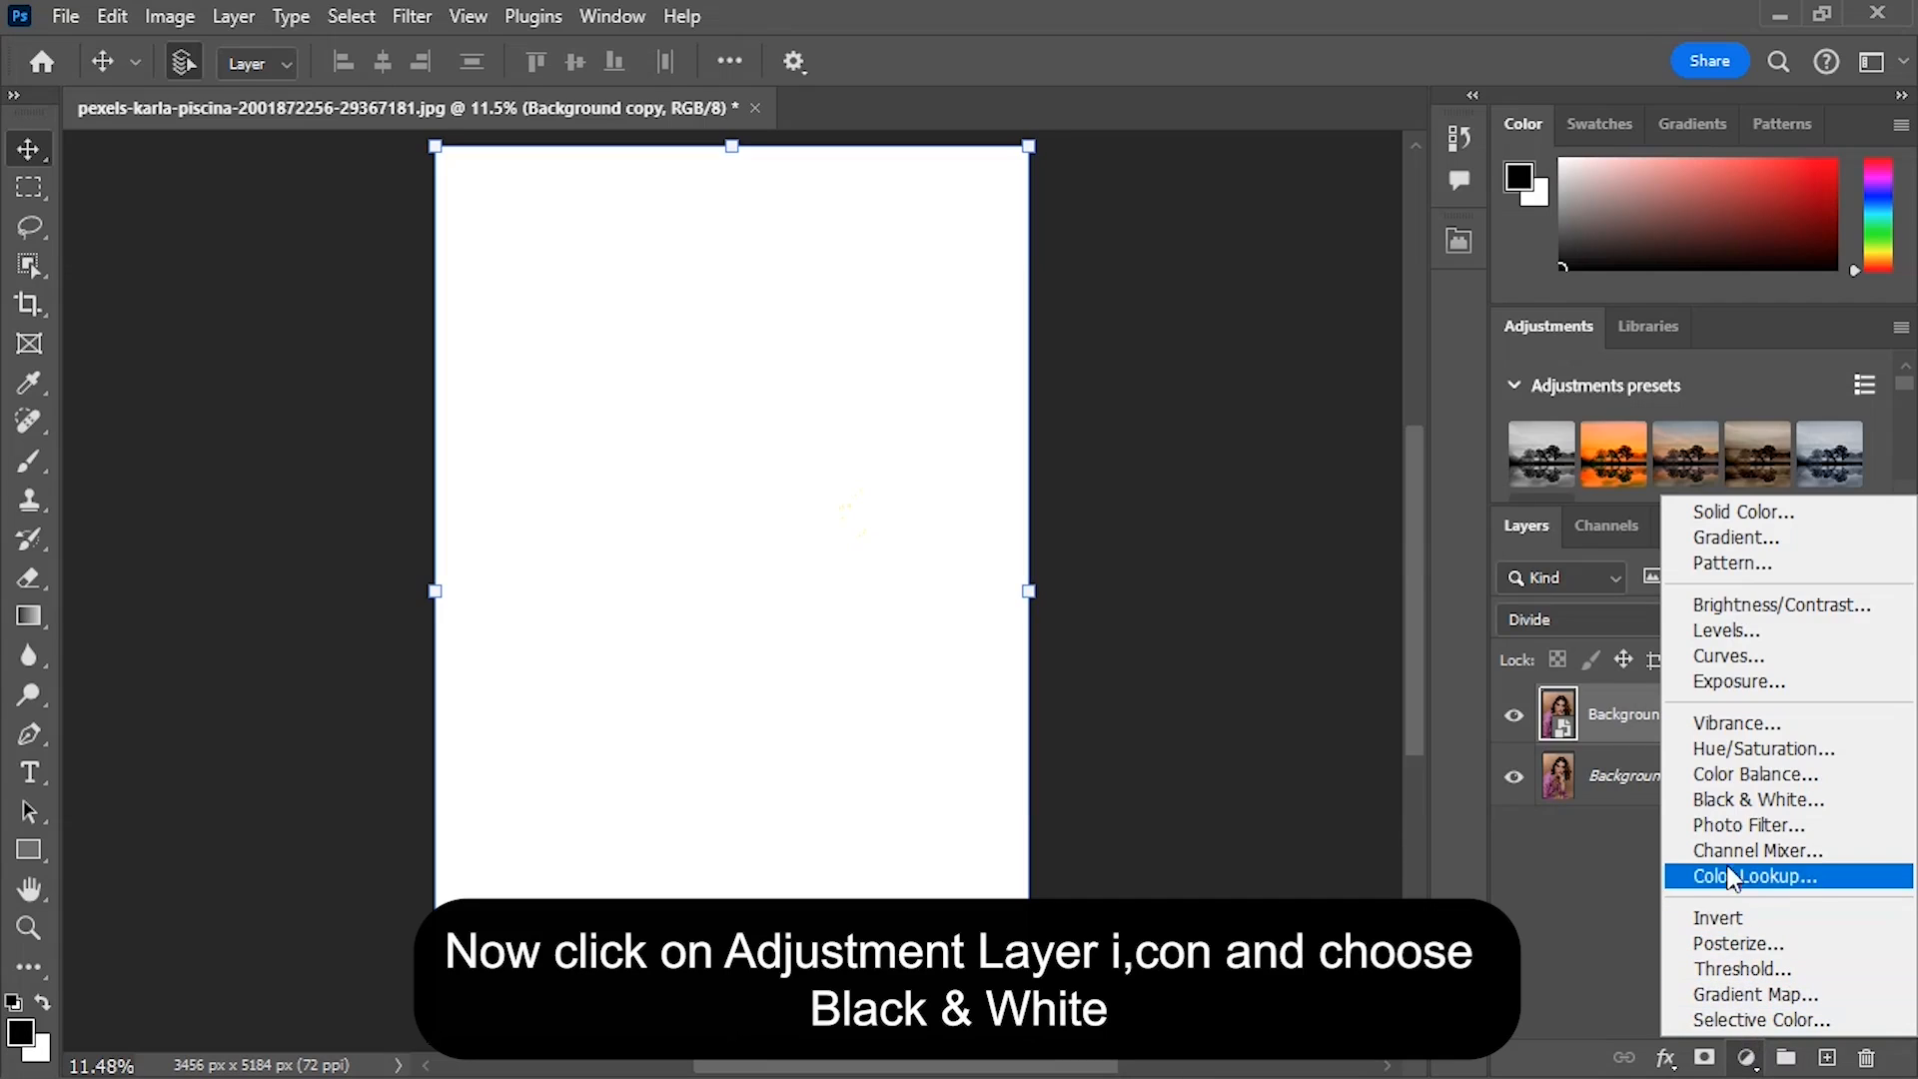
pyautogui.click(1738, 799)
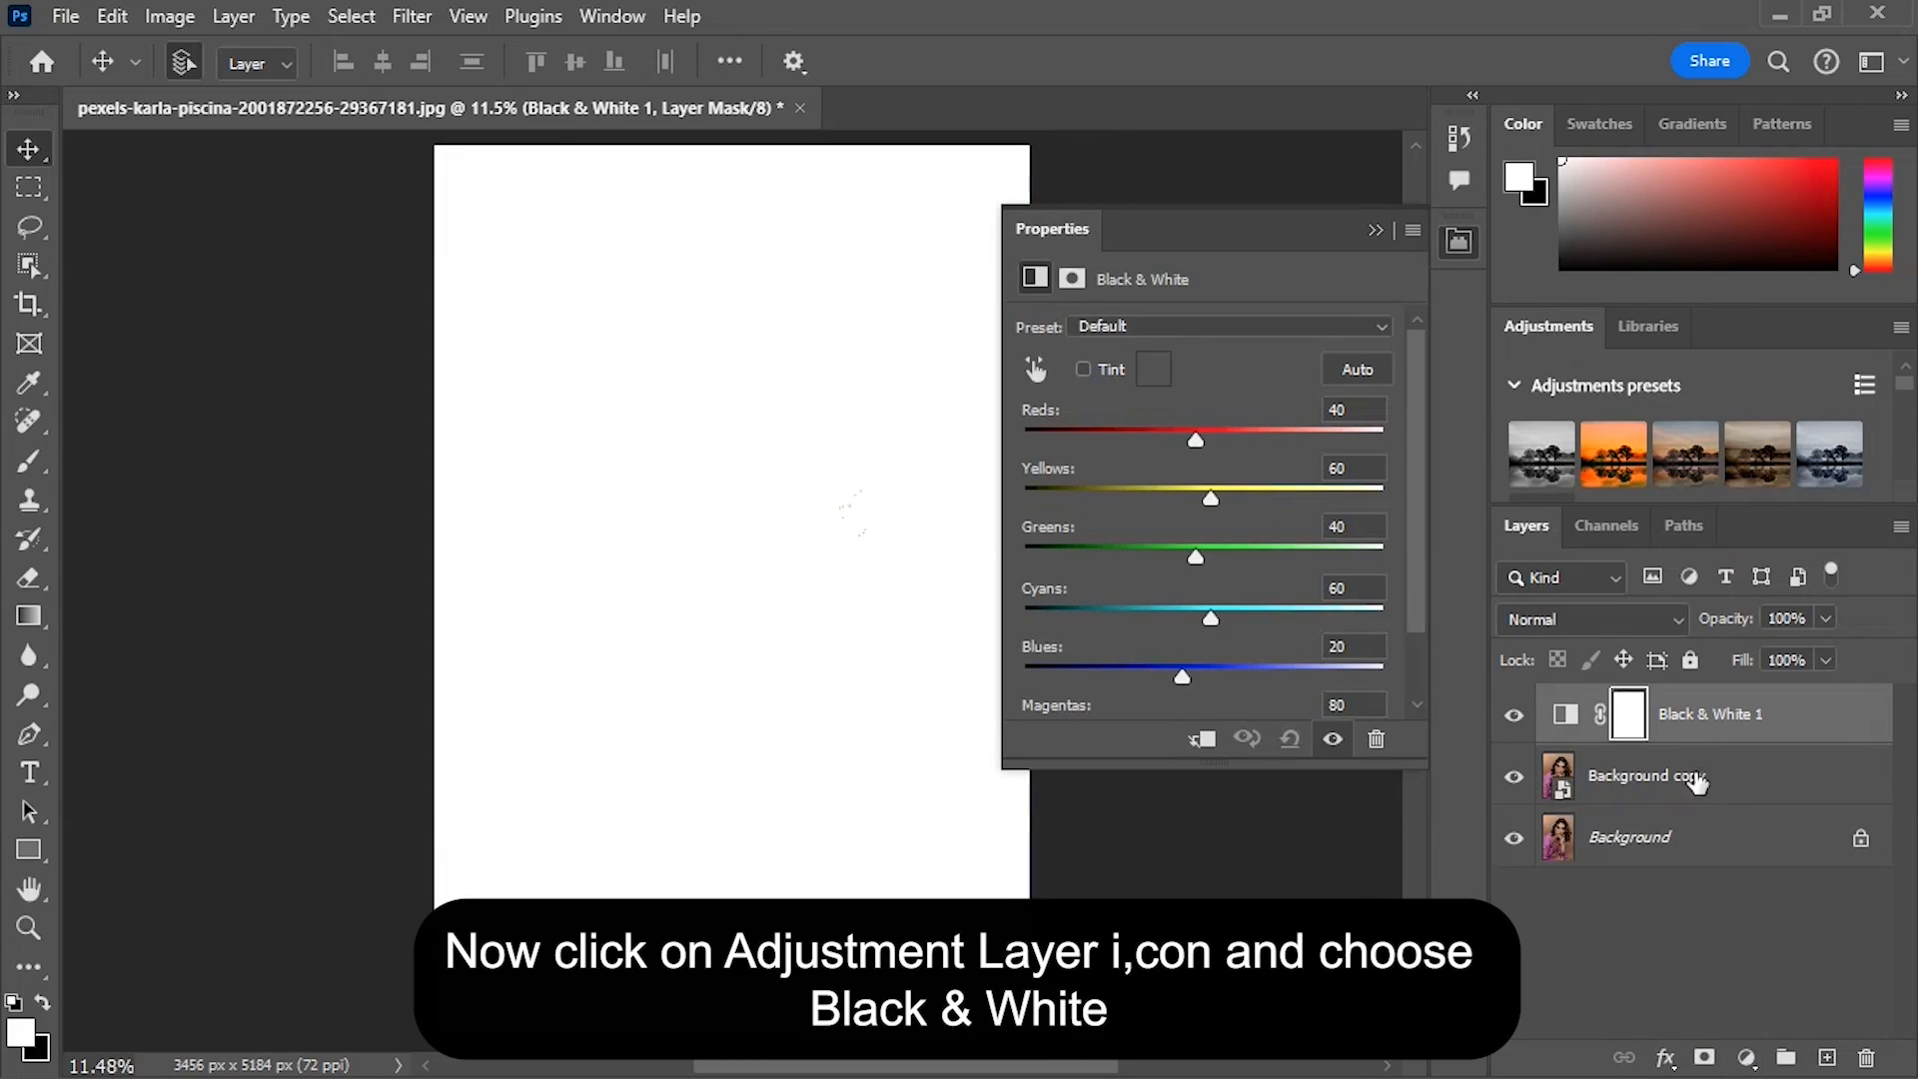
pyautogui.click(1374, 230)
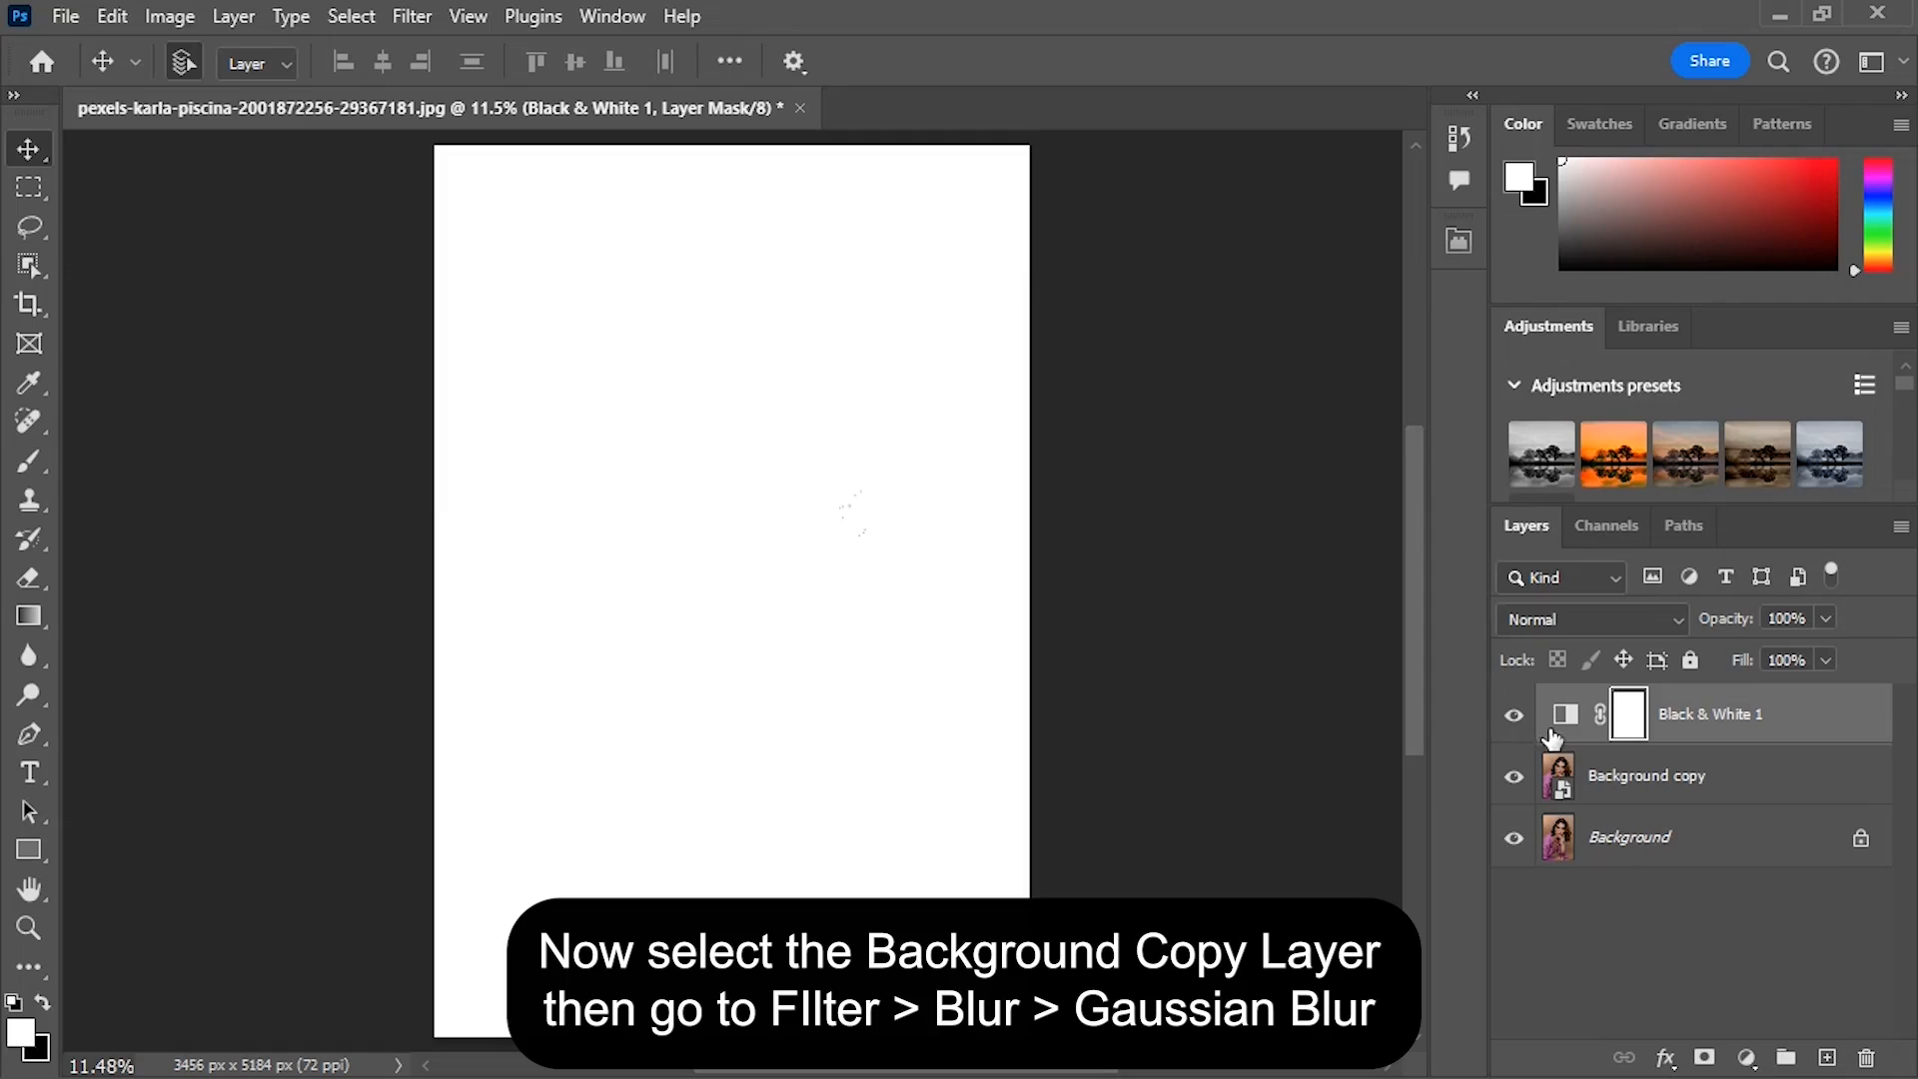
# - Apply a Gaussian Blur with a 35-pixel radius to the Background copy smart object
pyautogui.click(1584, 777)
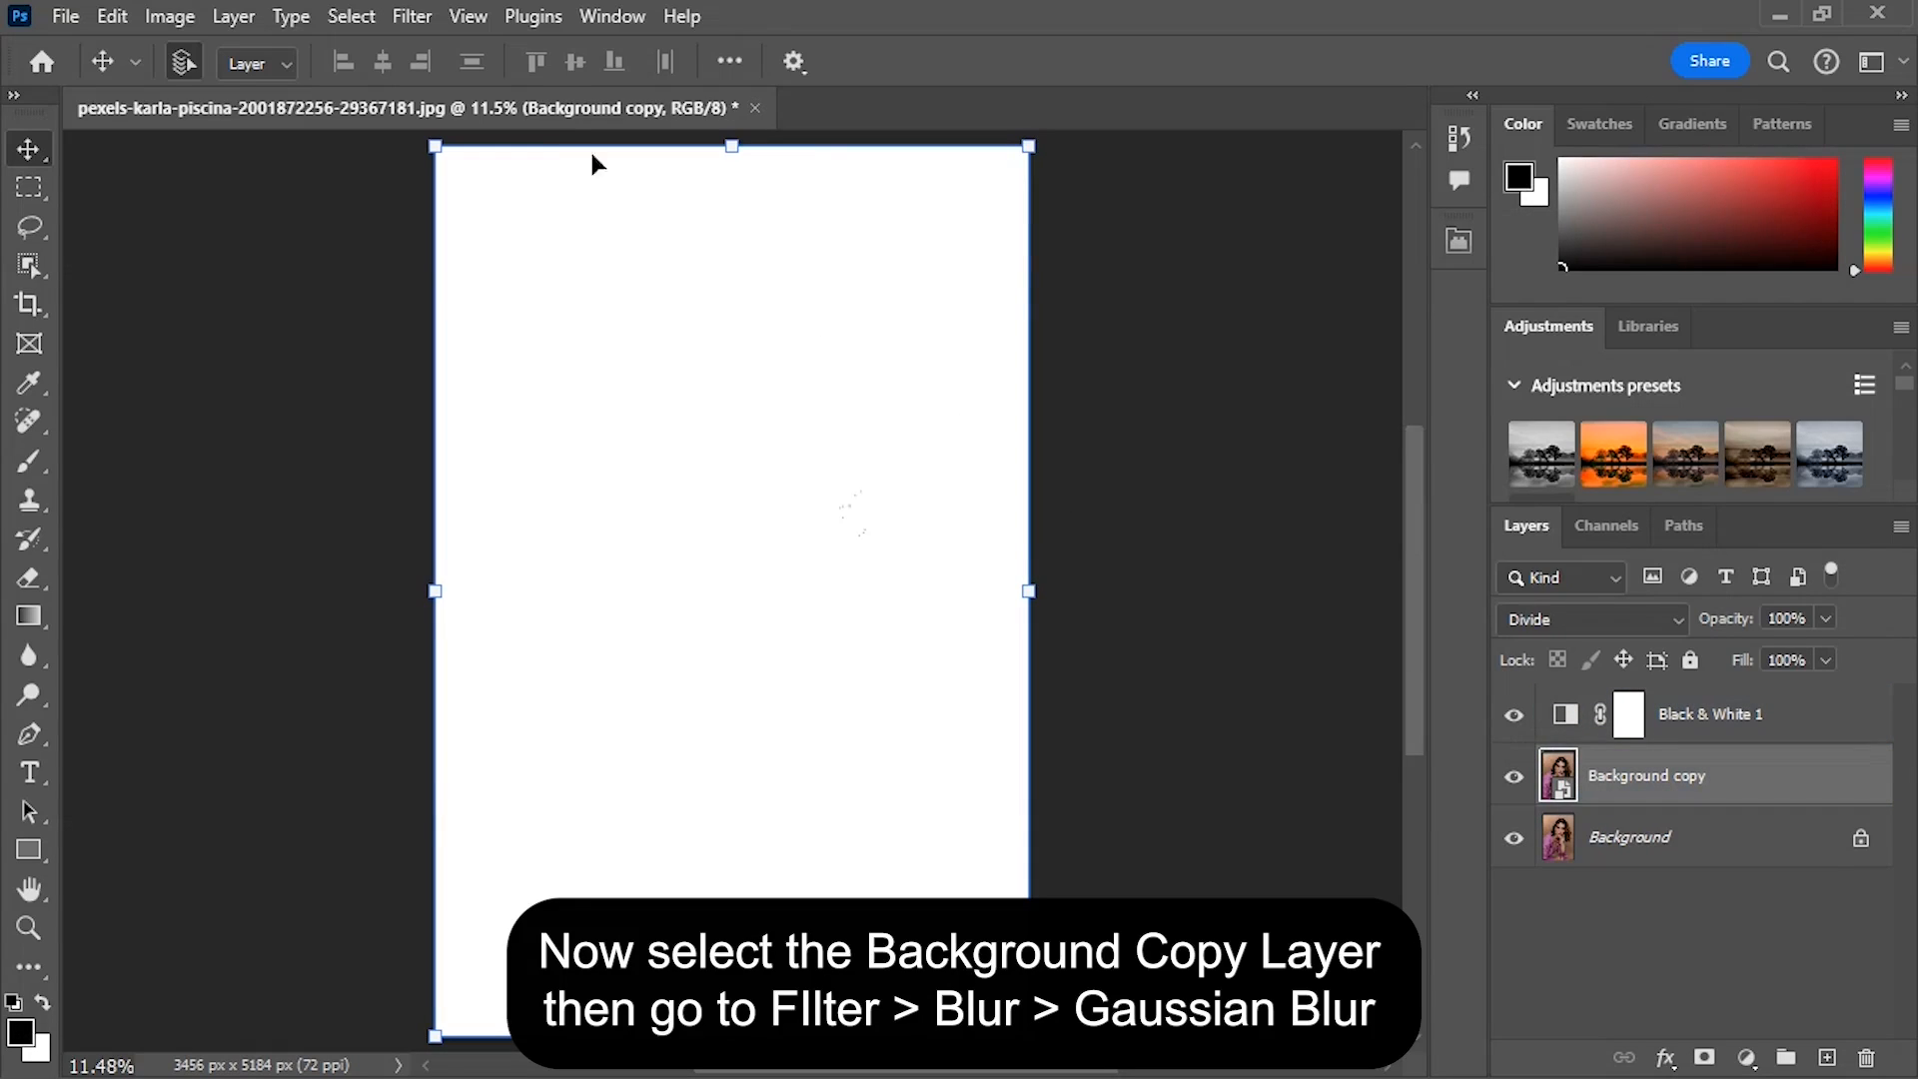
pyautogui.click(427, 15)
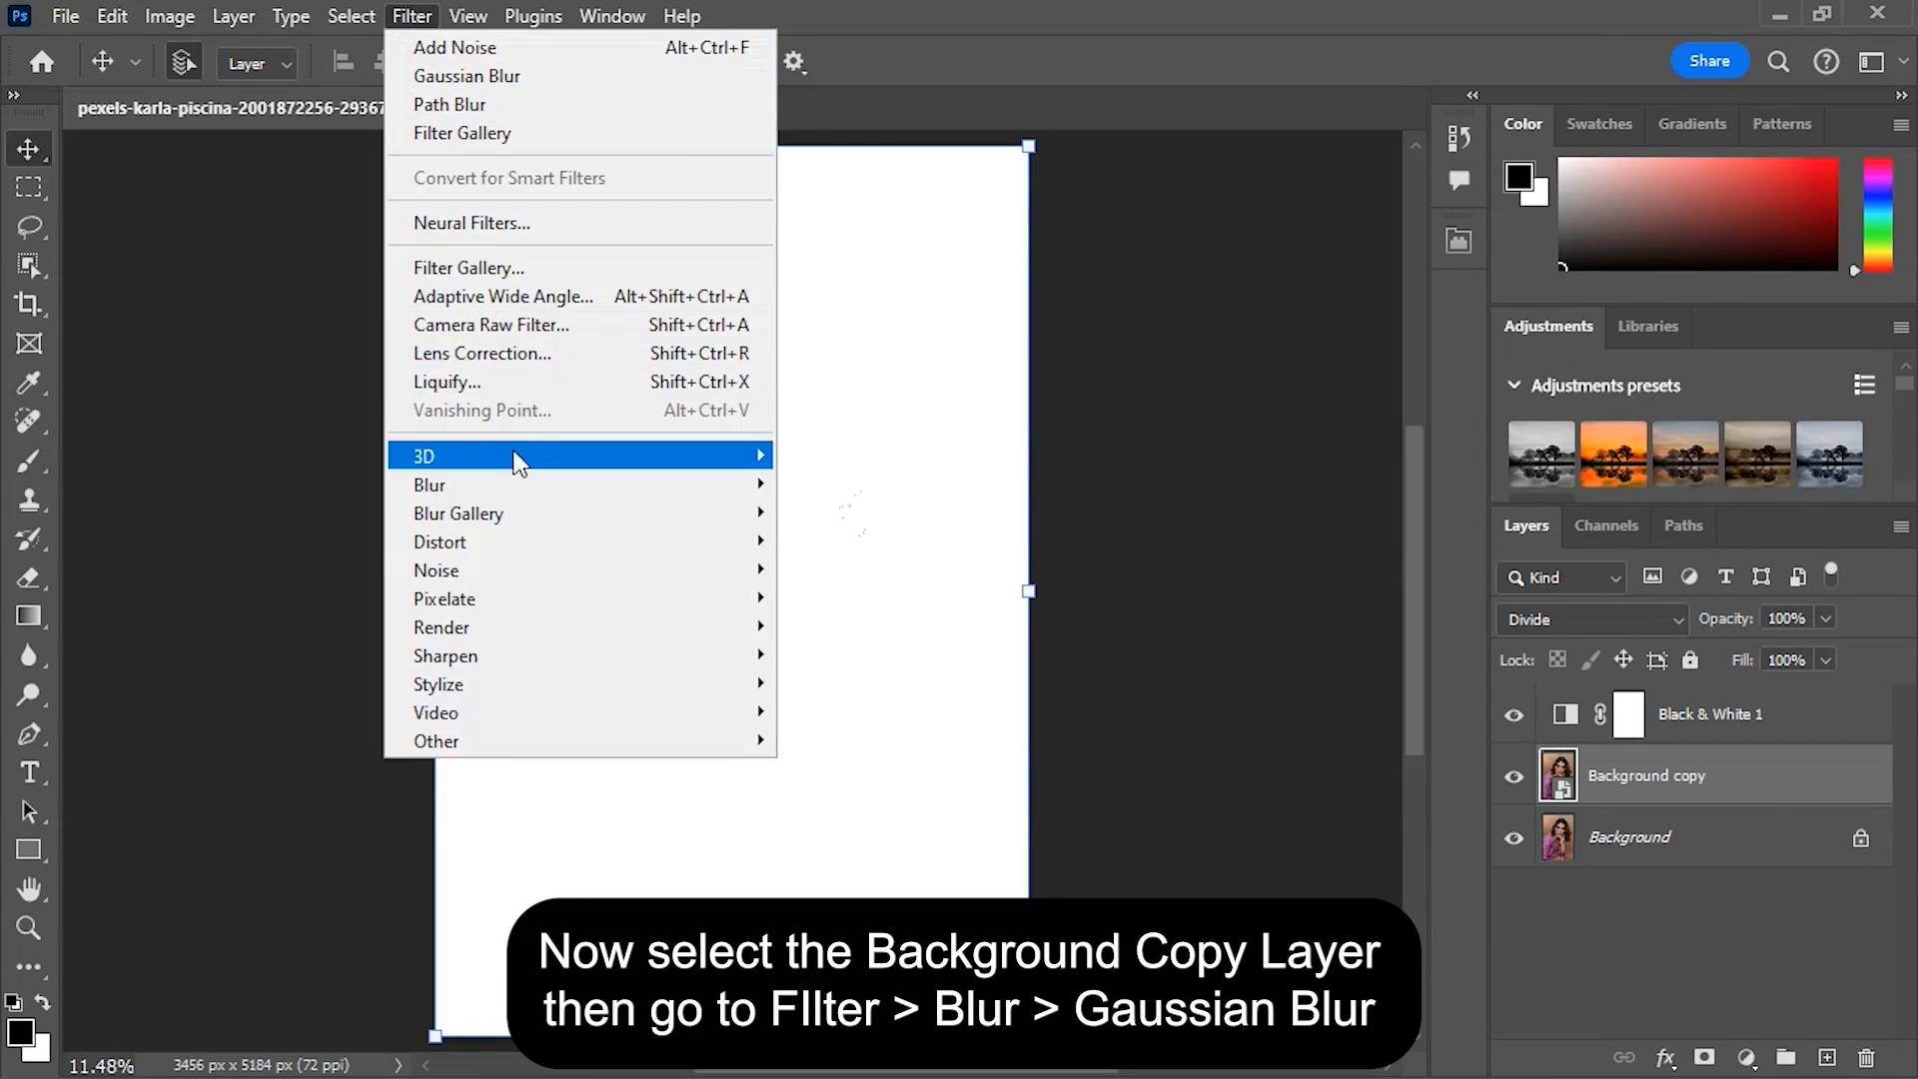
pyautogui.moveTo(696, 494)
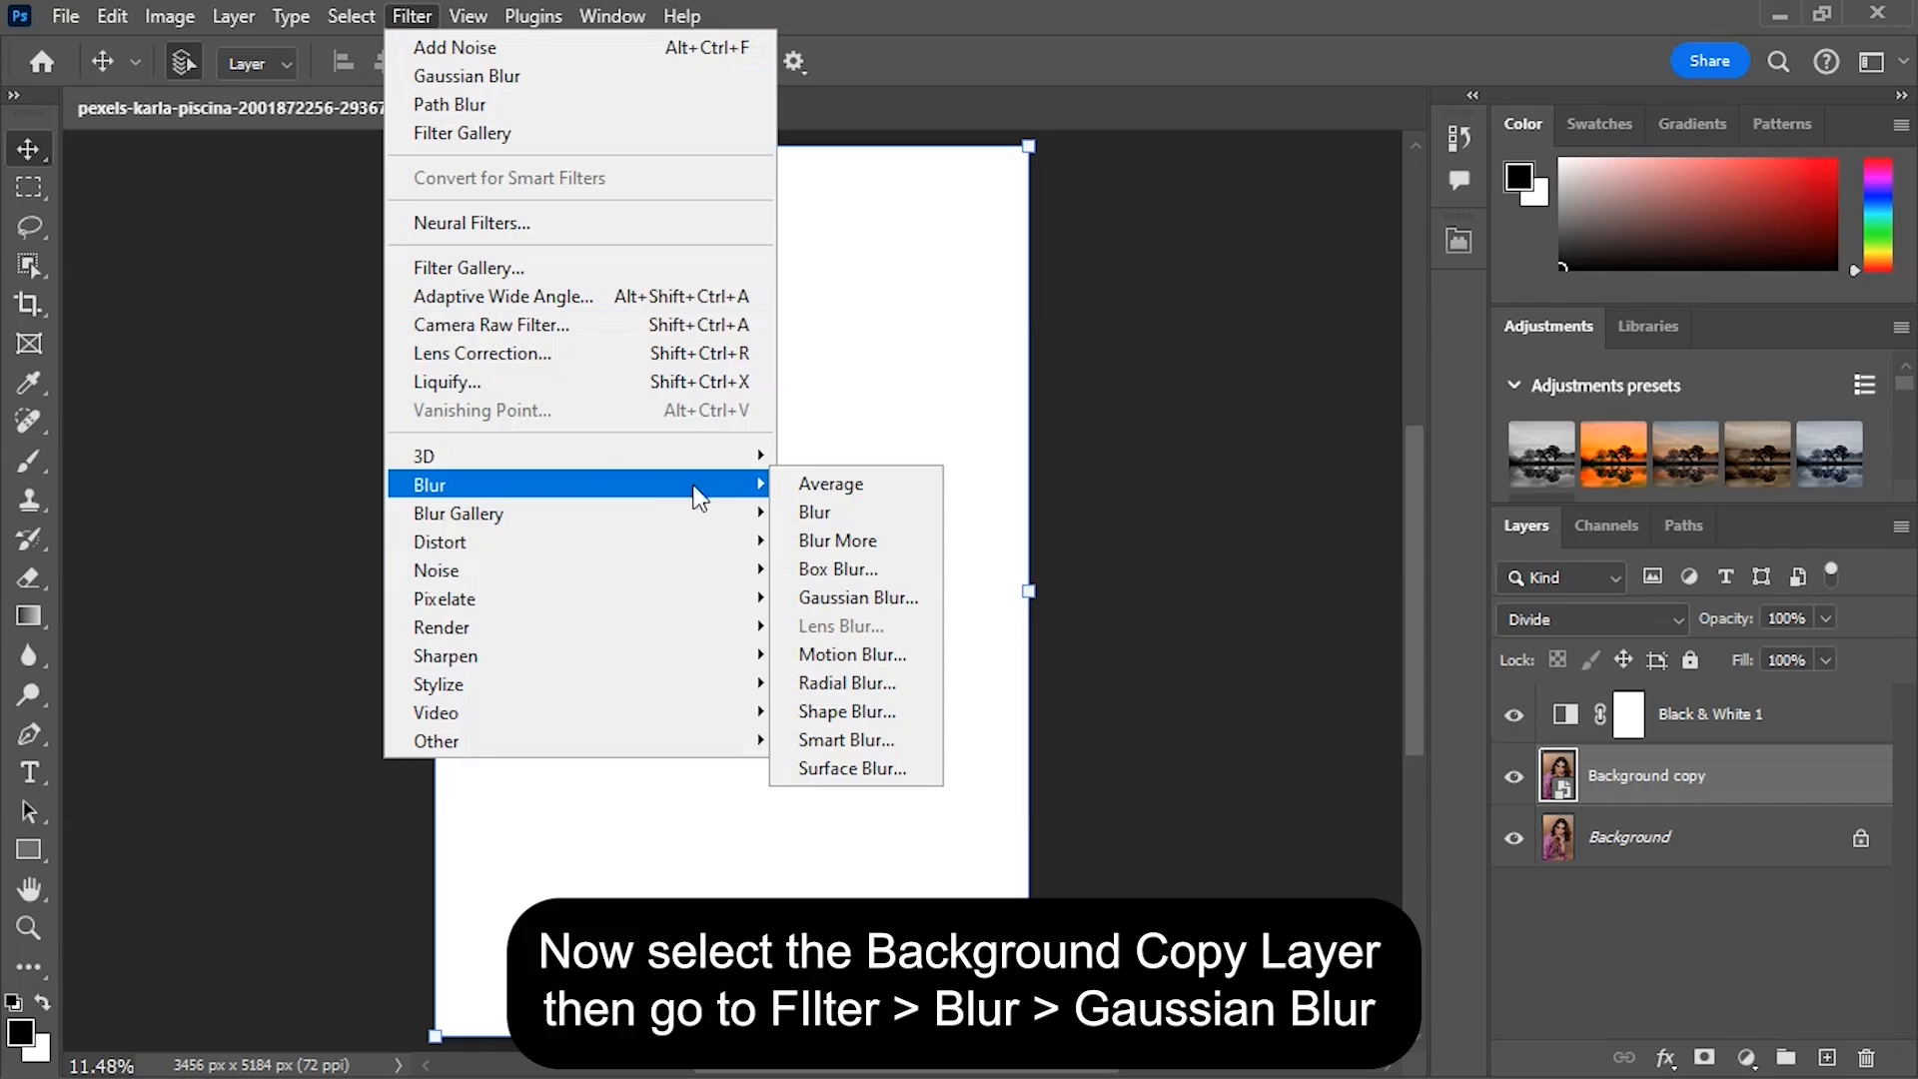
pyautogui.click(807, 597)
pyautogui.moveTo(1282, 755); pyautogui.dragTo(1289, 762)
pyautogui.doubleClick(1268, 701)
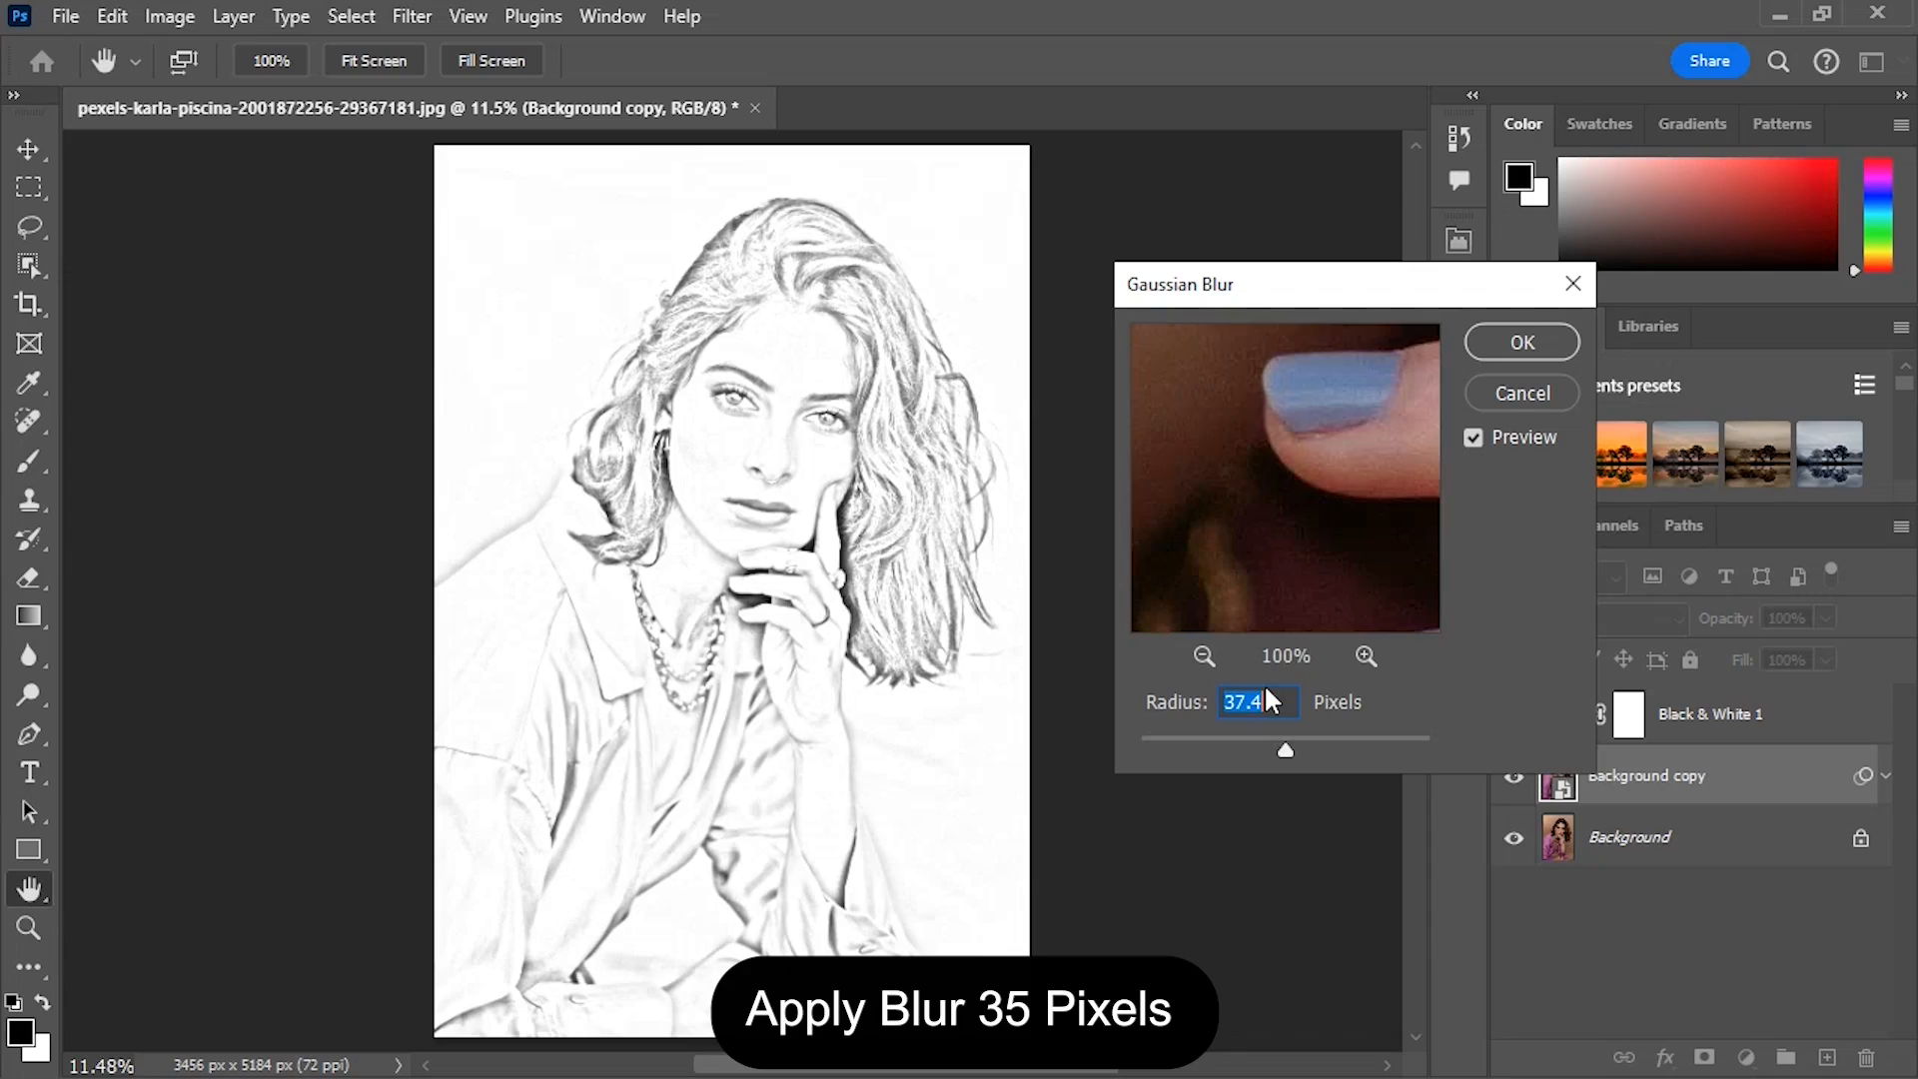
pyautogui.press('BackSpace')
pyautogui.write('35')
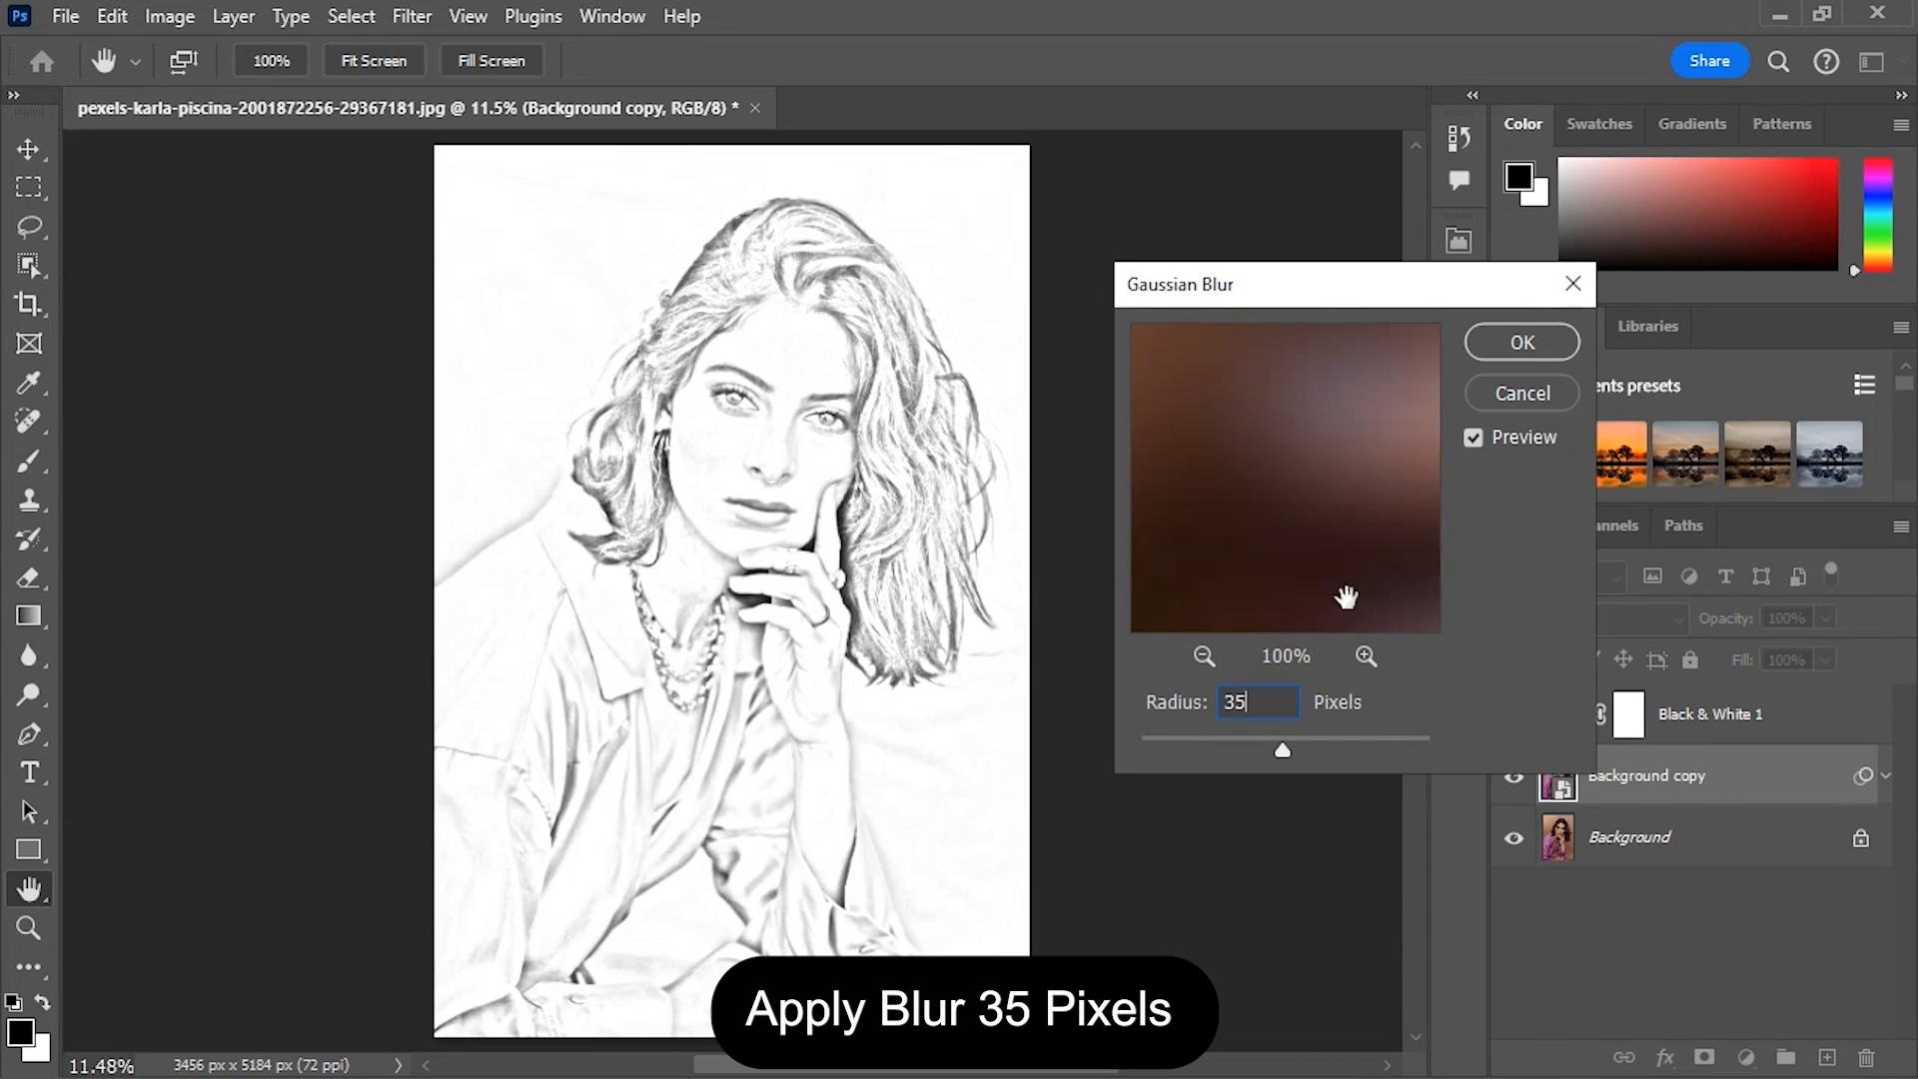
pyautogui.click(1507, 344)
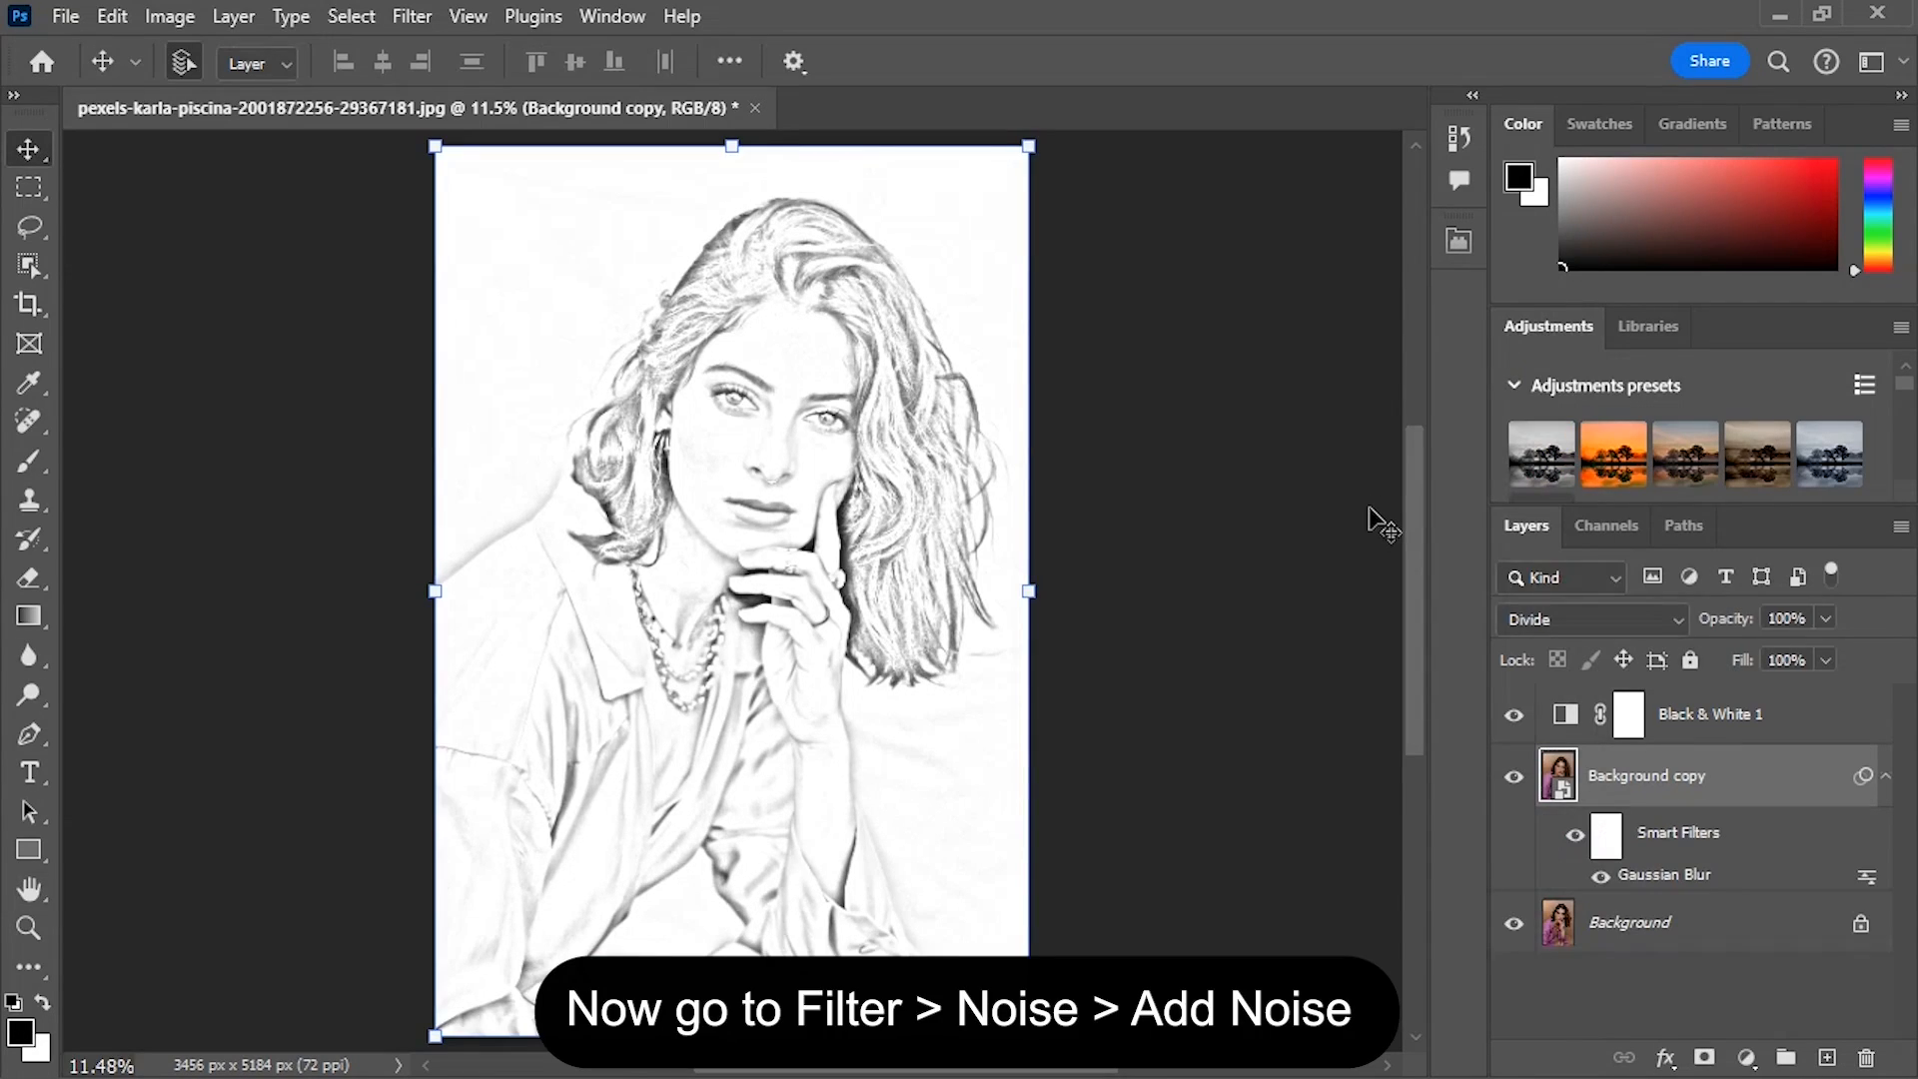
# - Add 20% monochromatic noise with Gaussian distribution to the Background copy layer
pyautogui.click(411, 16)
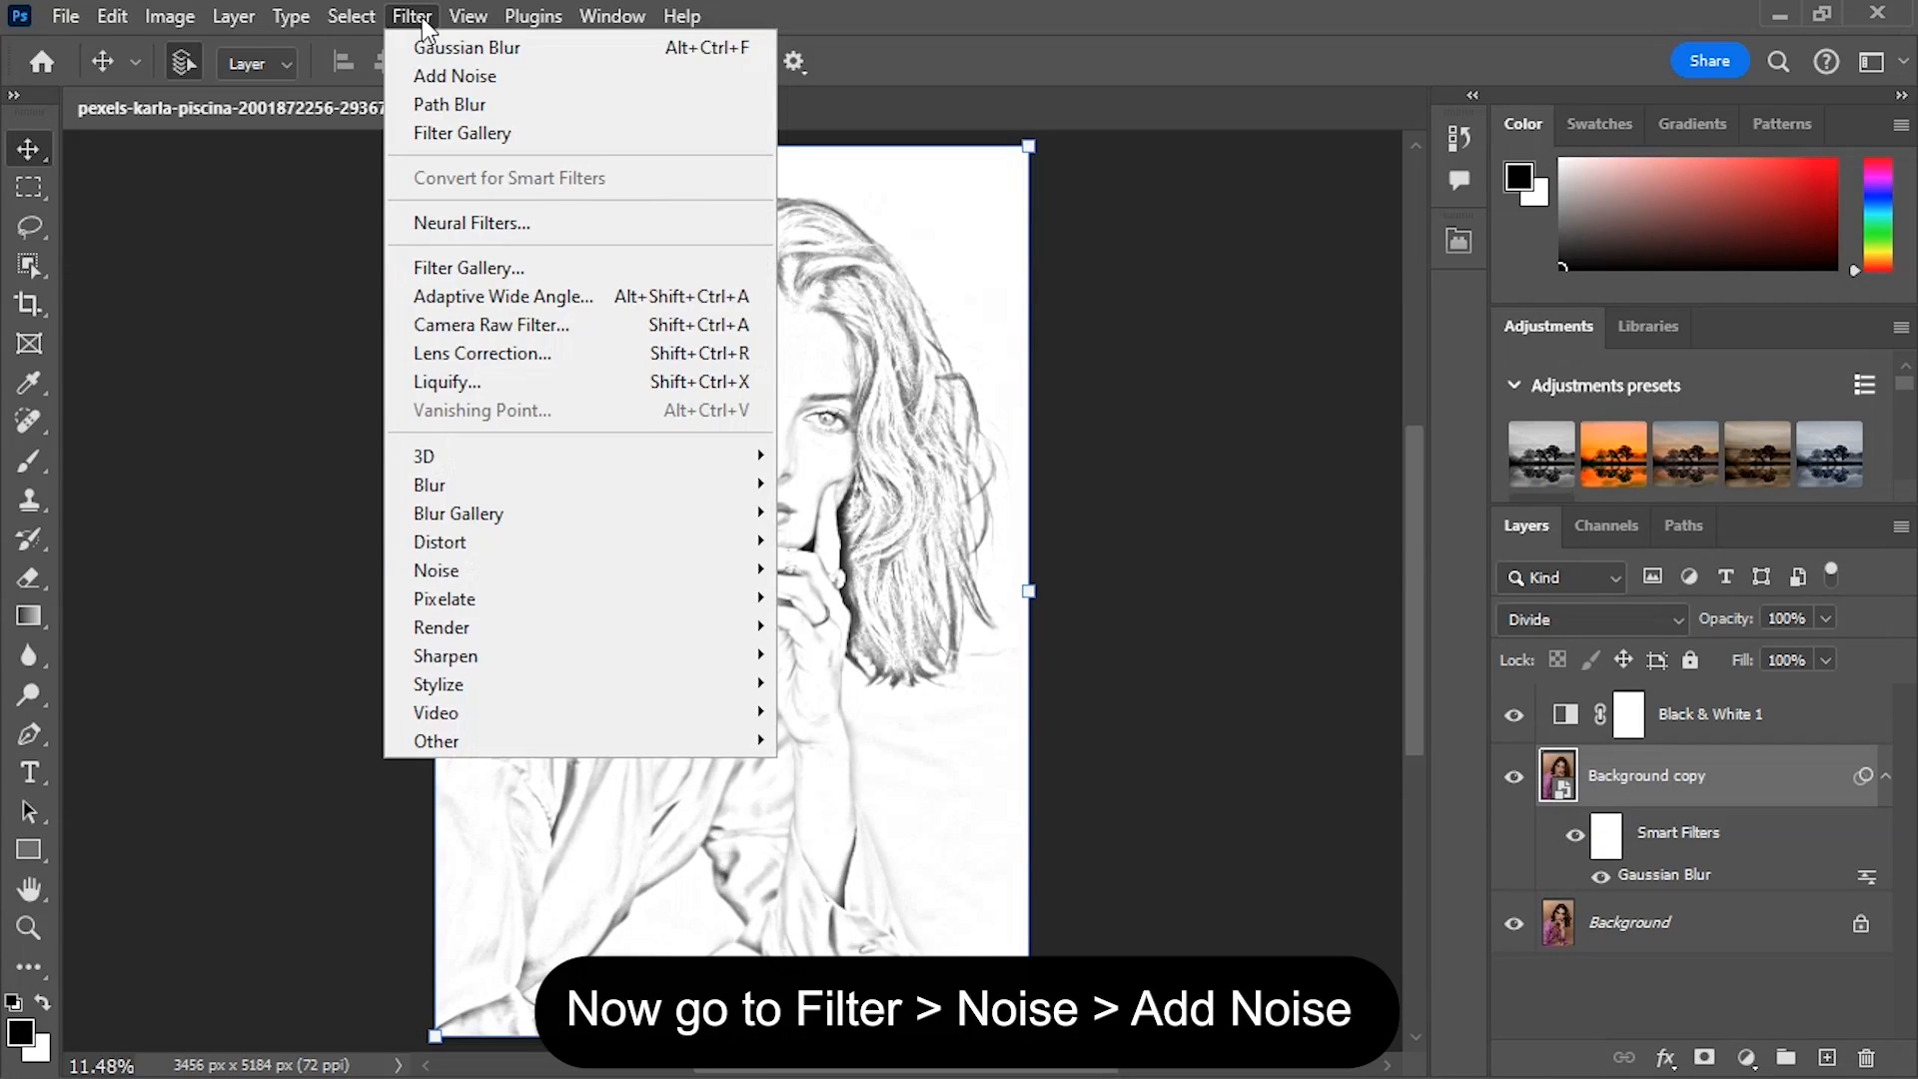
pyautogui.moveTo(612, 572)
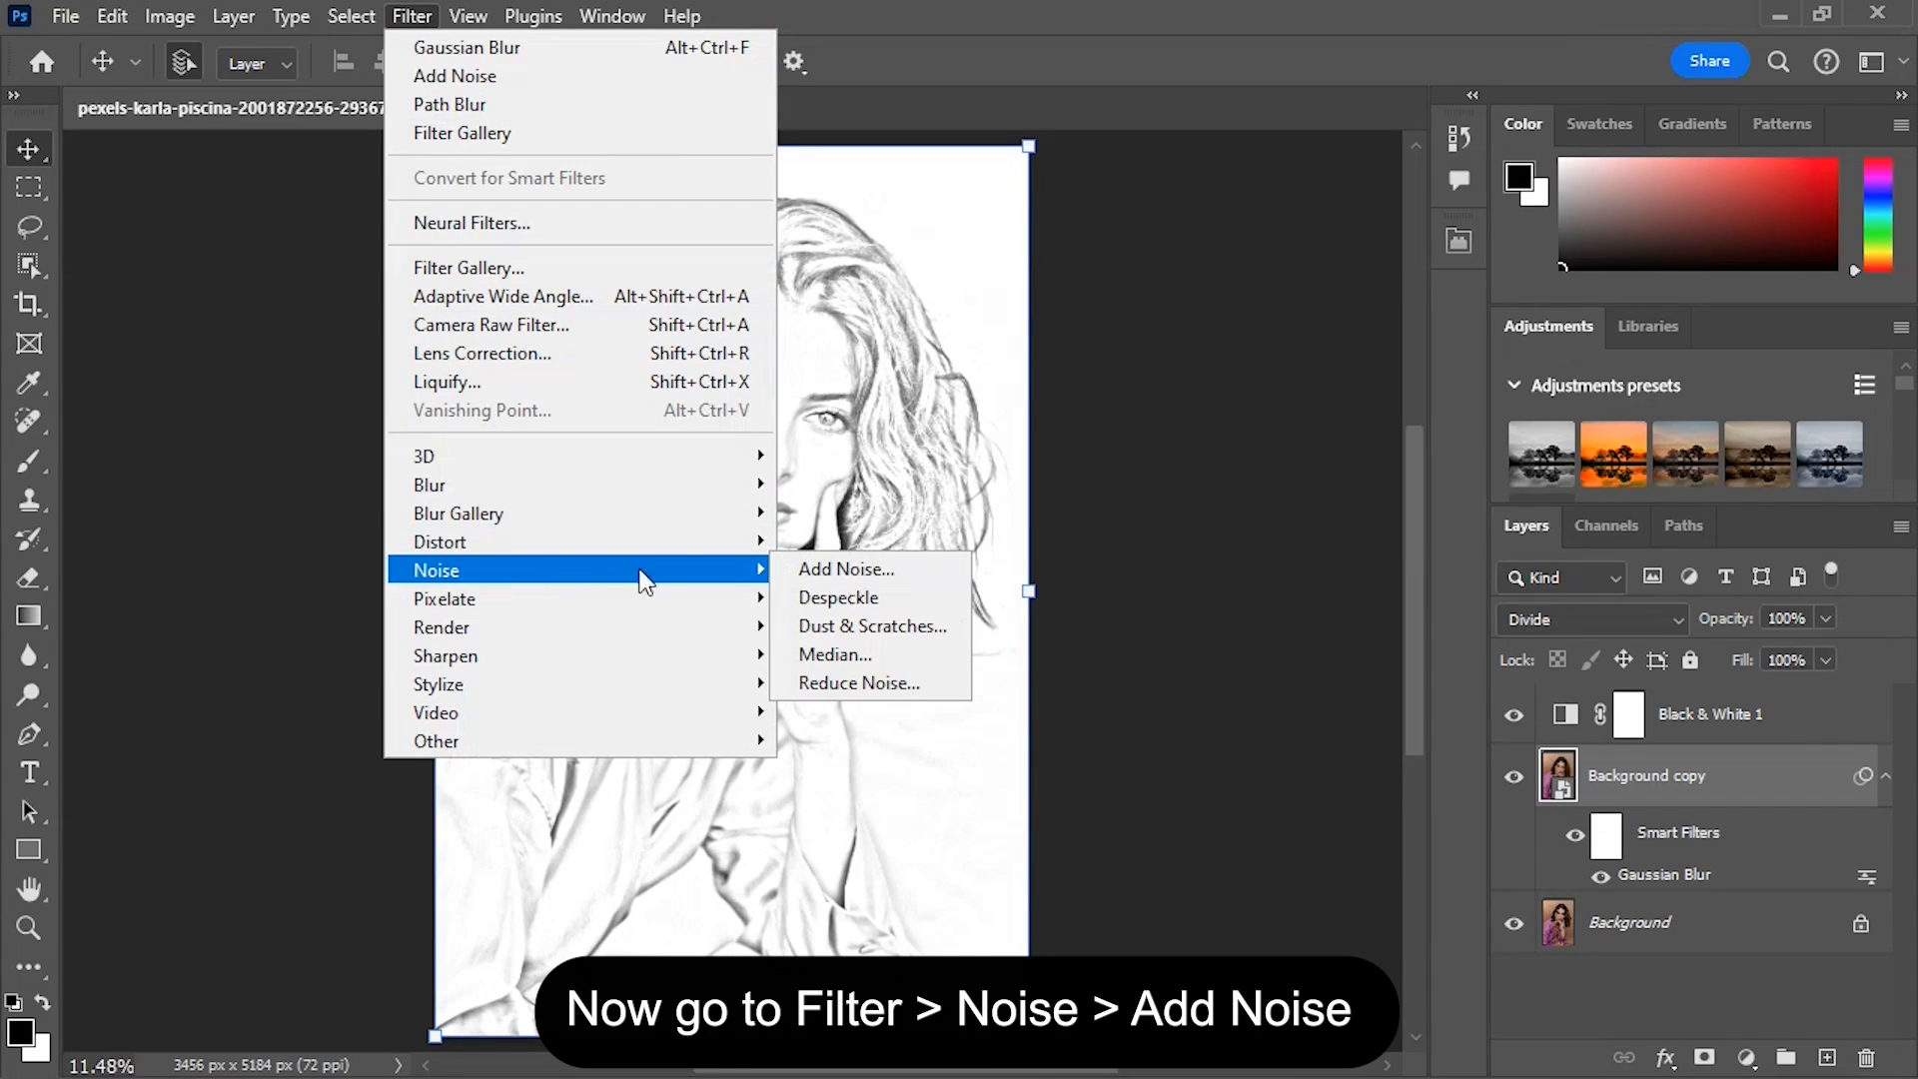
pyautogui.click(799, 565)
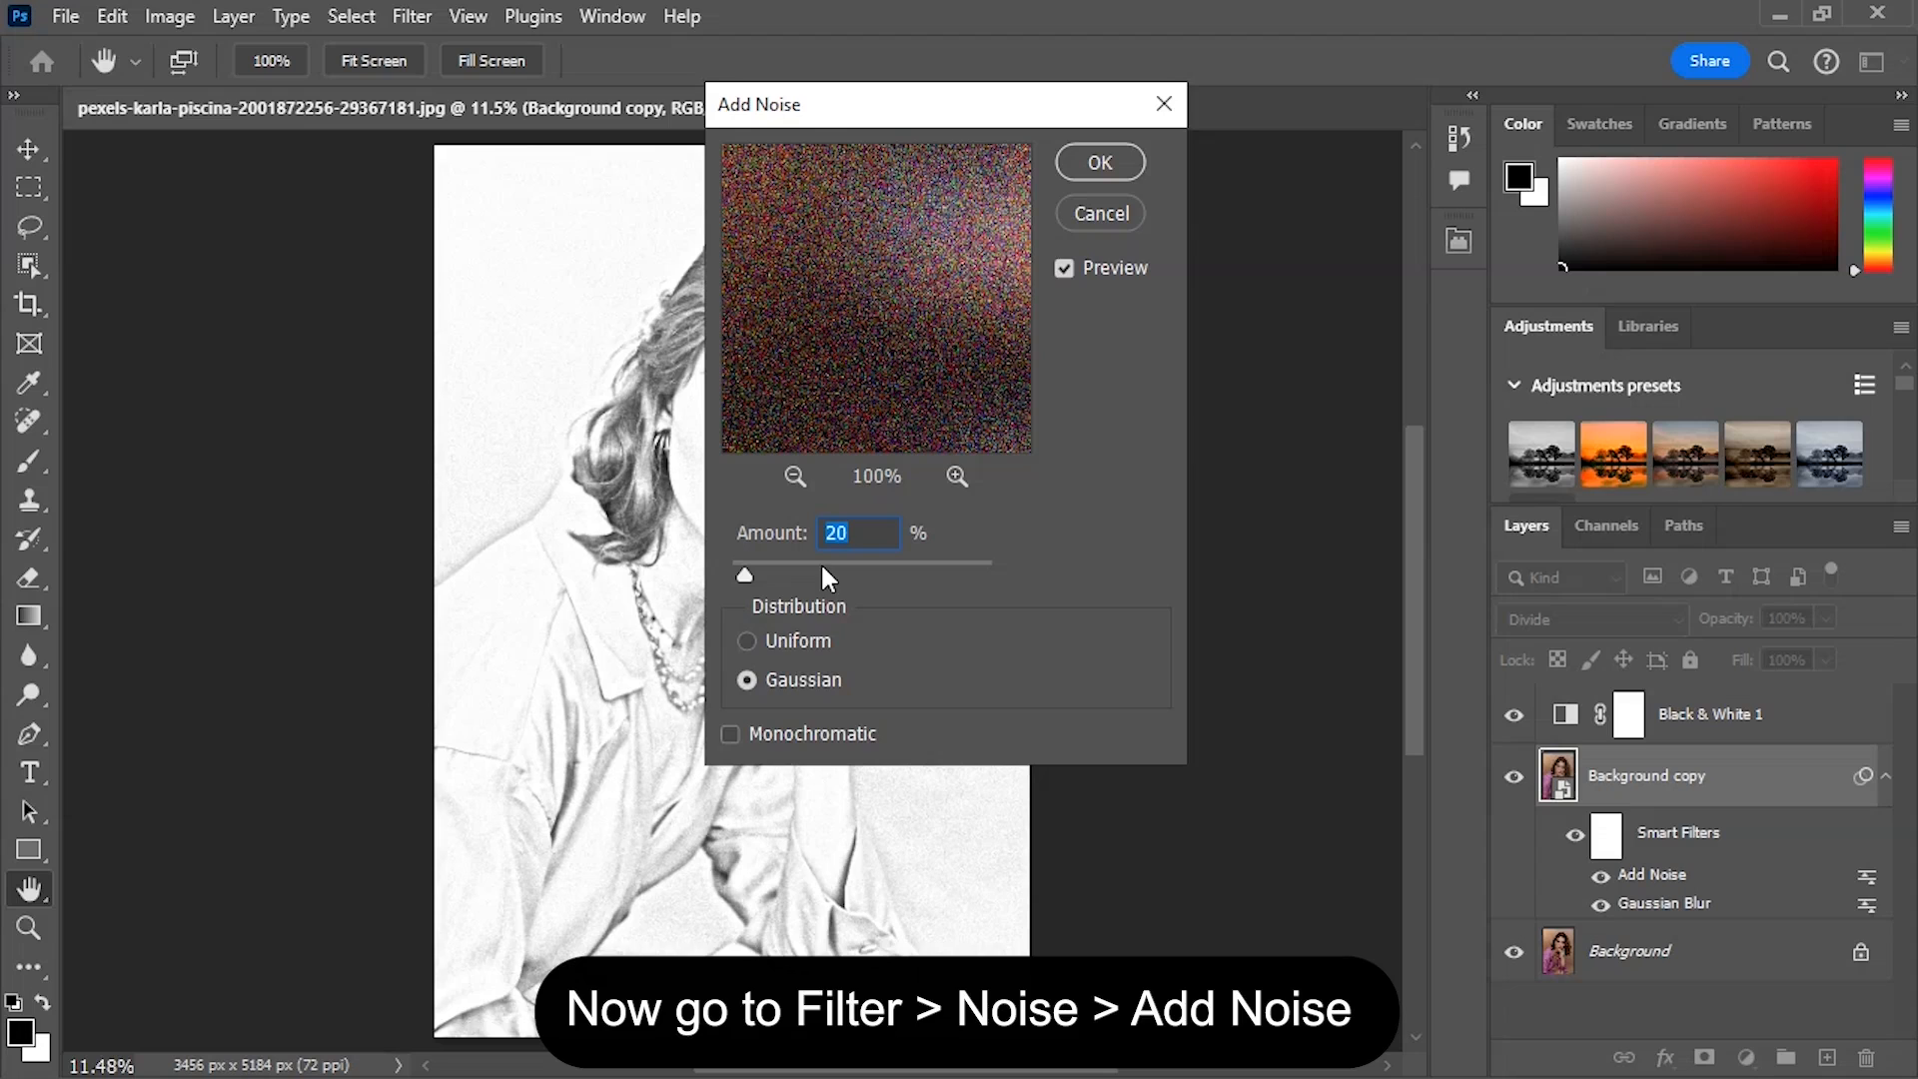
pyautogui.click(725, 739)
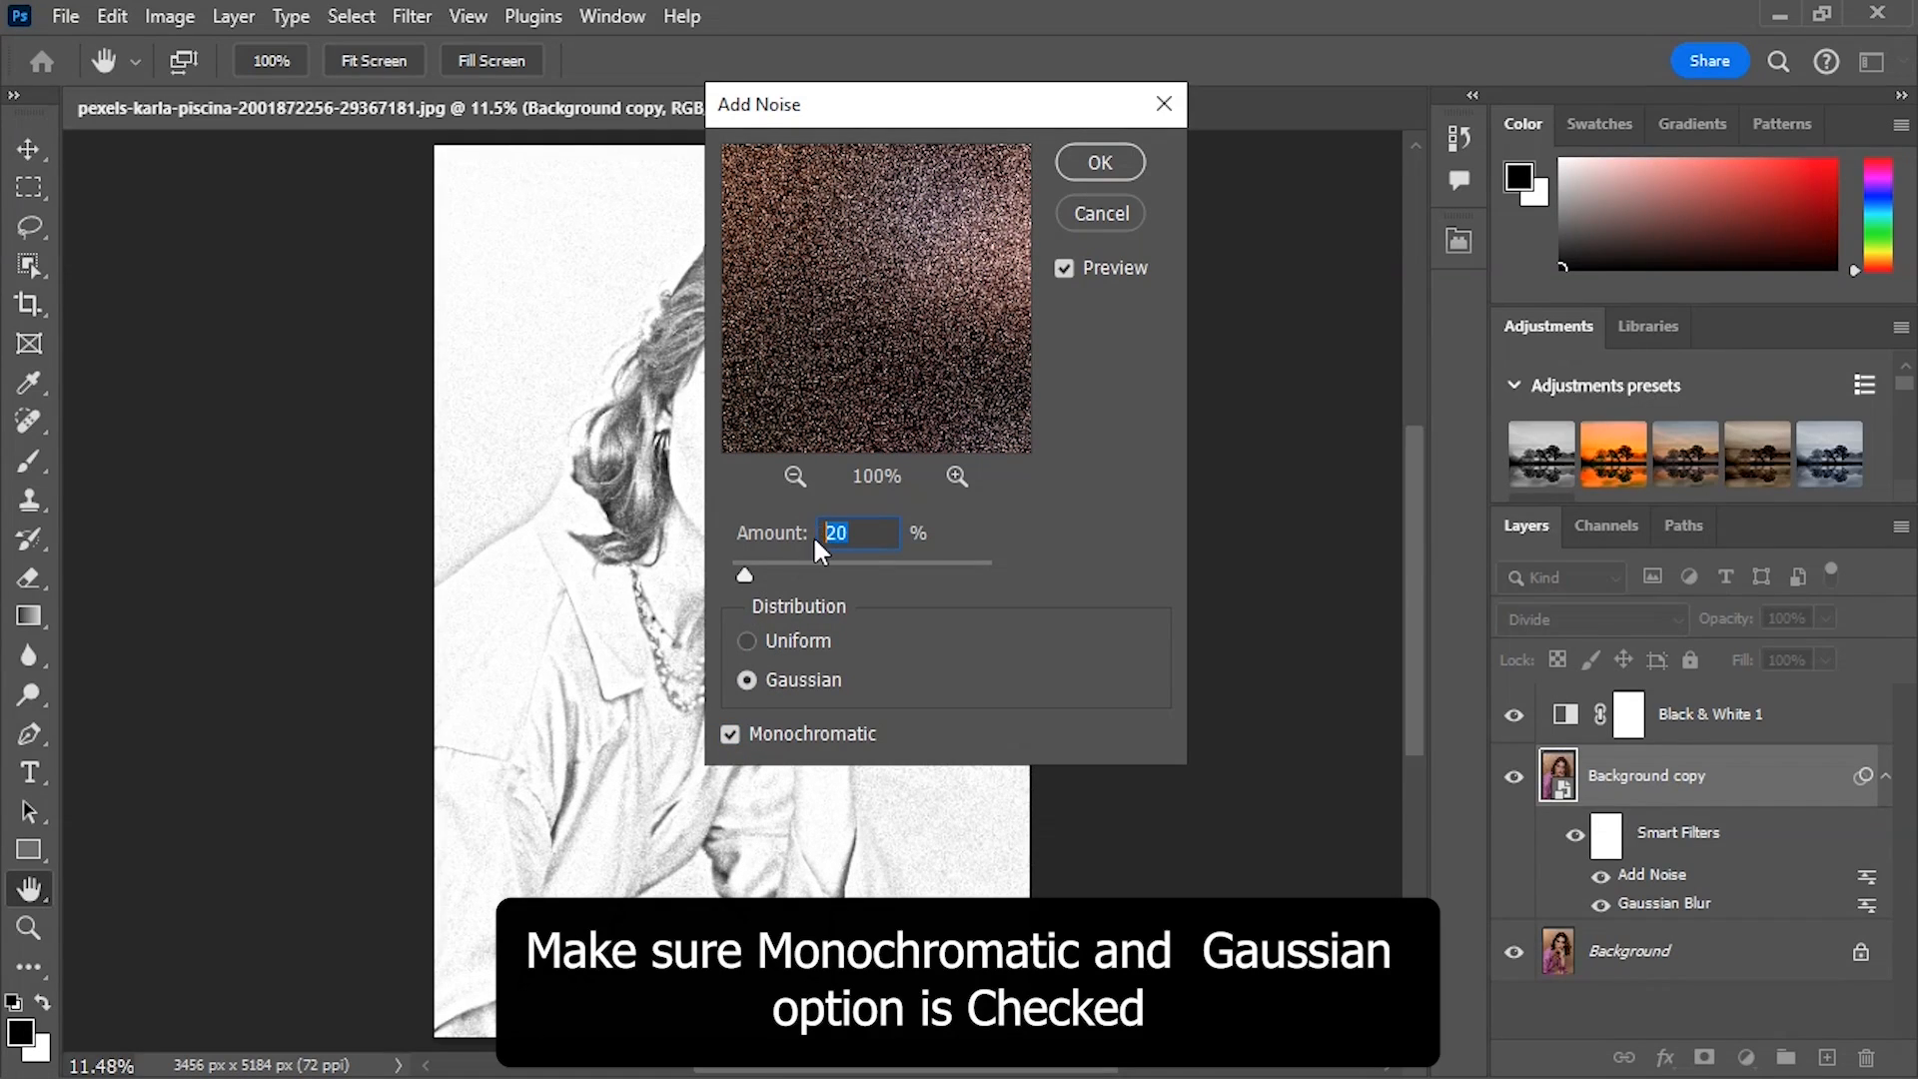
pyautogui.click(757, 681)
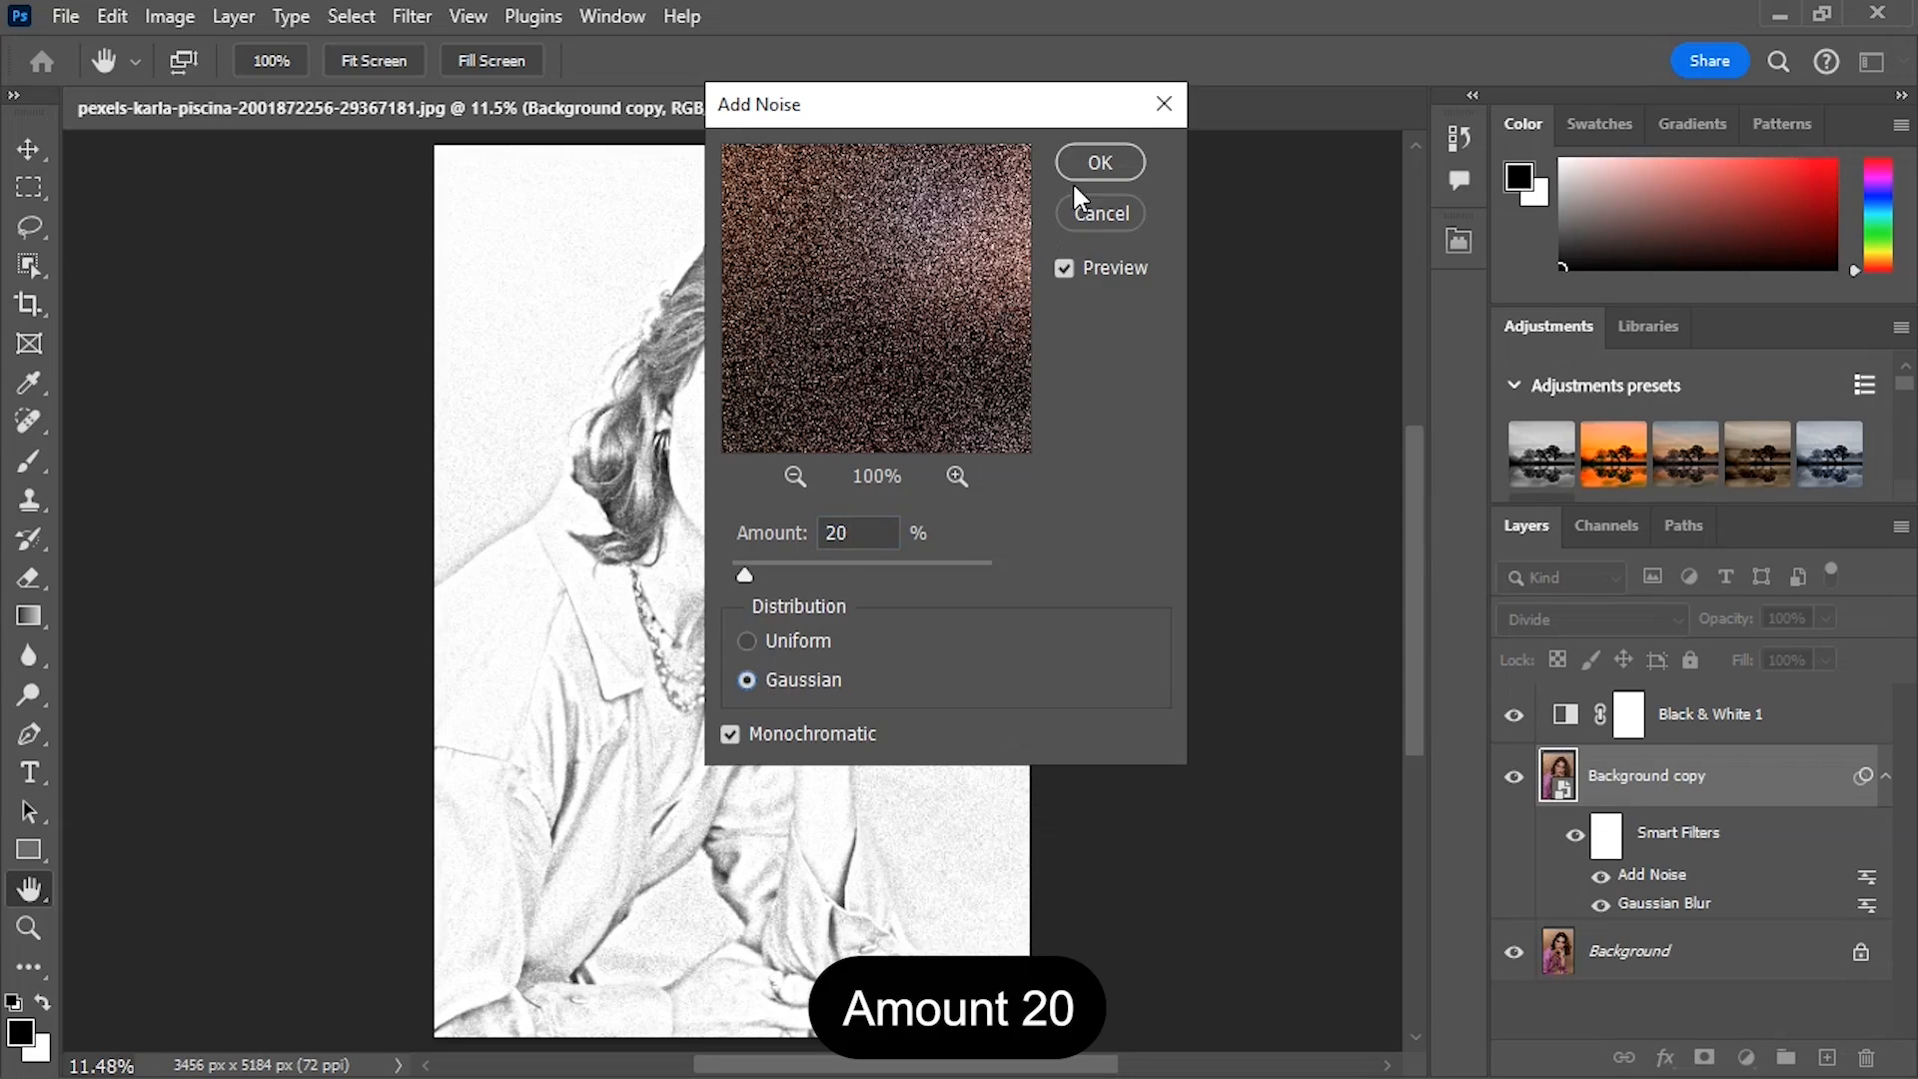
pyautogui.click(1098, 161)
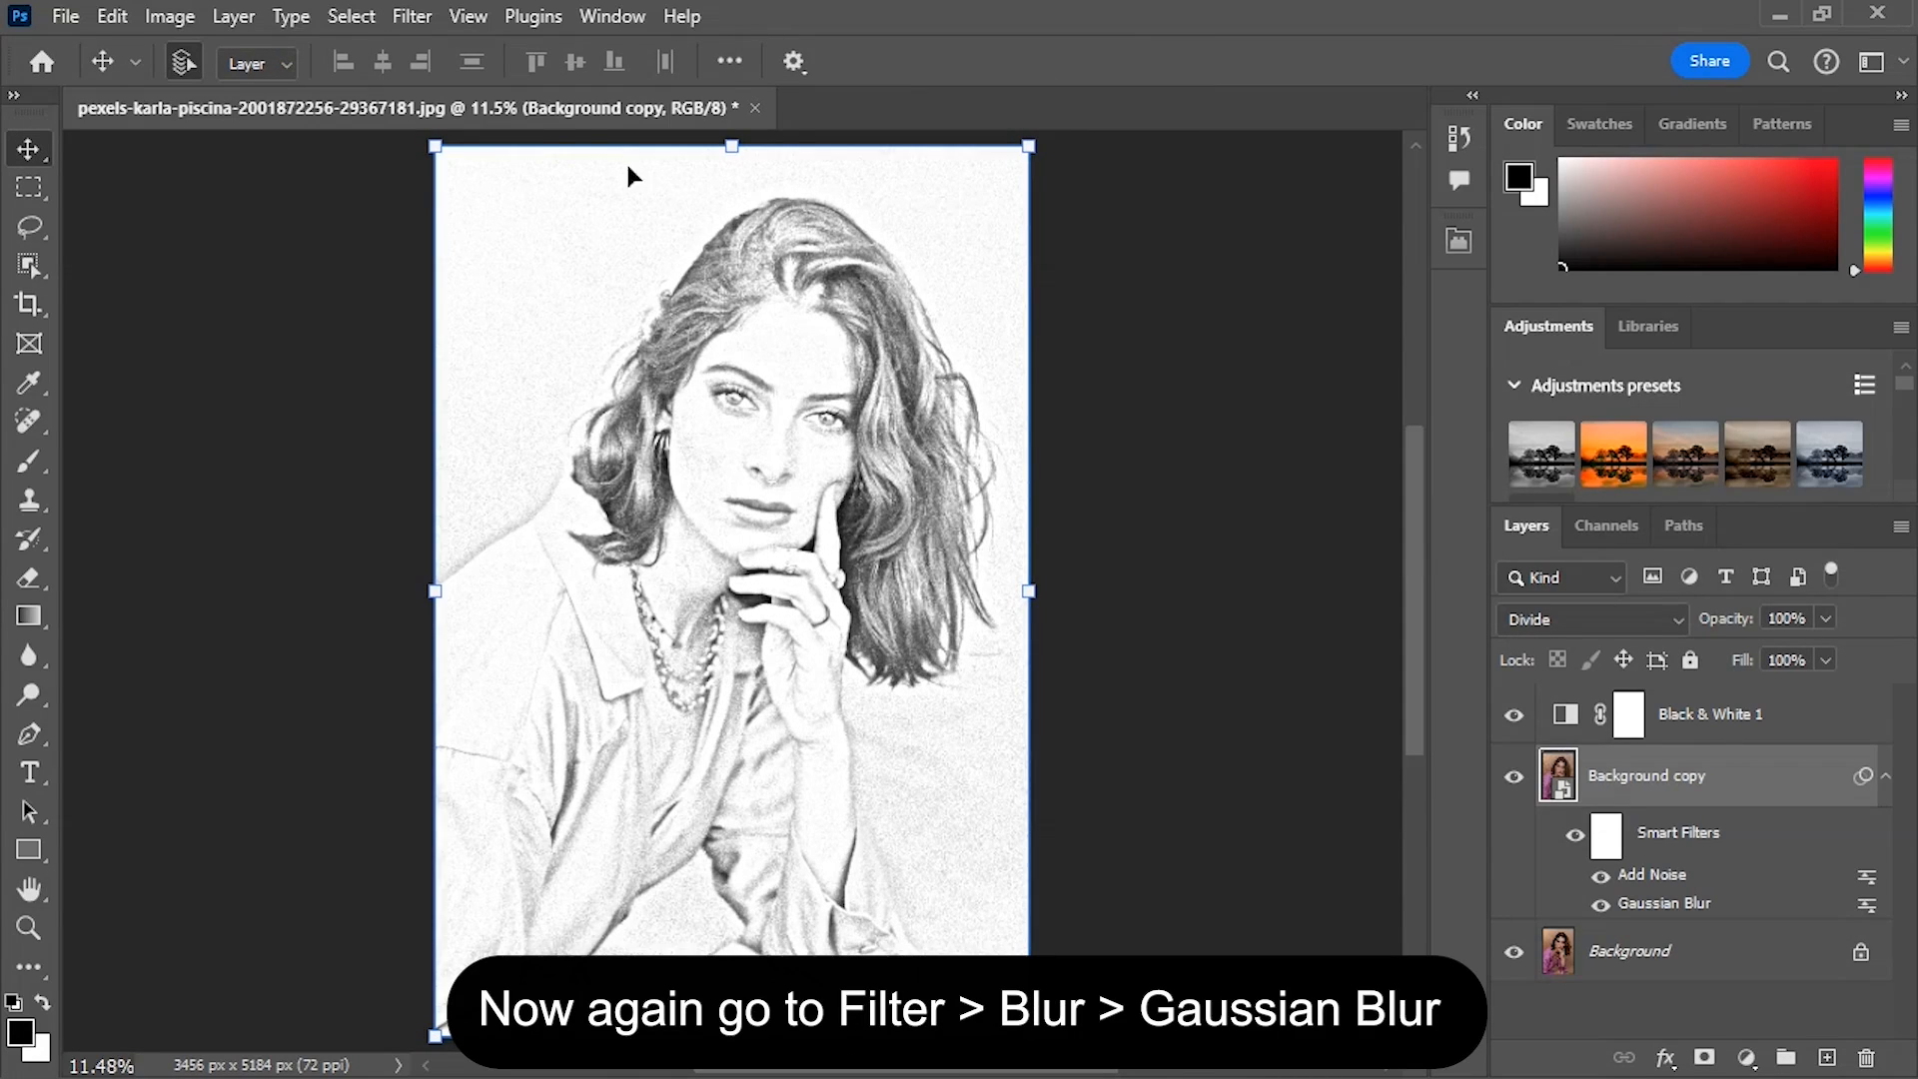
# - Apply a second Gaussian Blur with a radius of 150.3 pixels to the Background copy layer
pyautogui.click(411, 17)
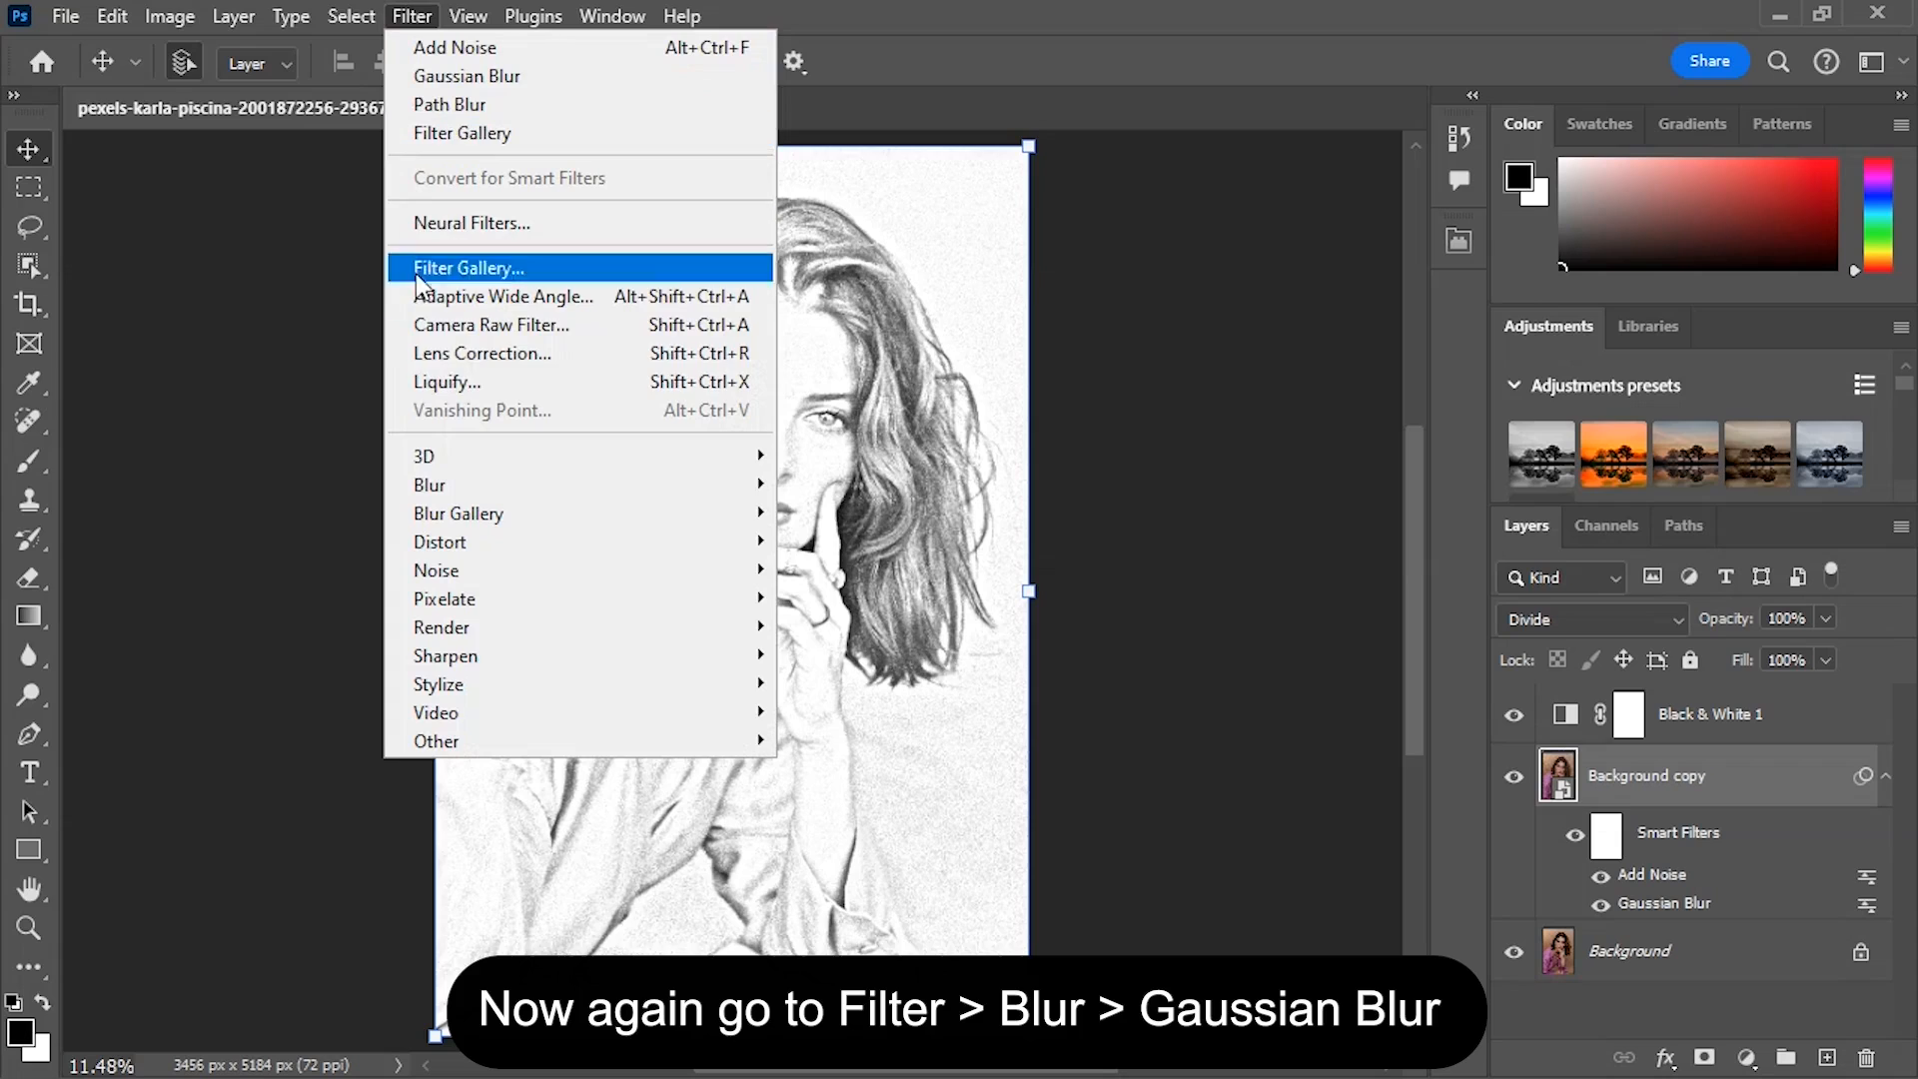
pyautogui.moveTo(424, 485)
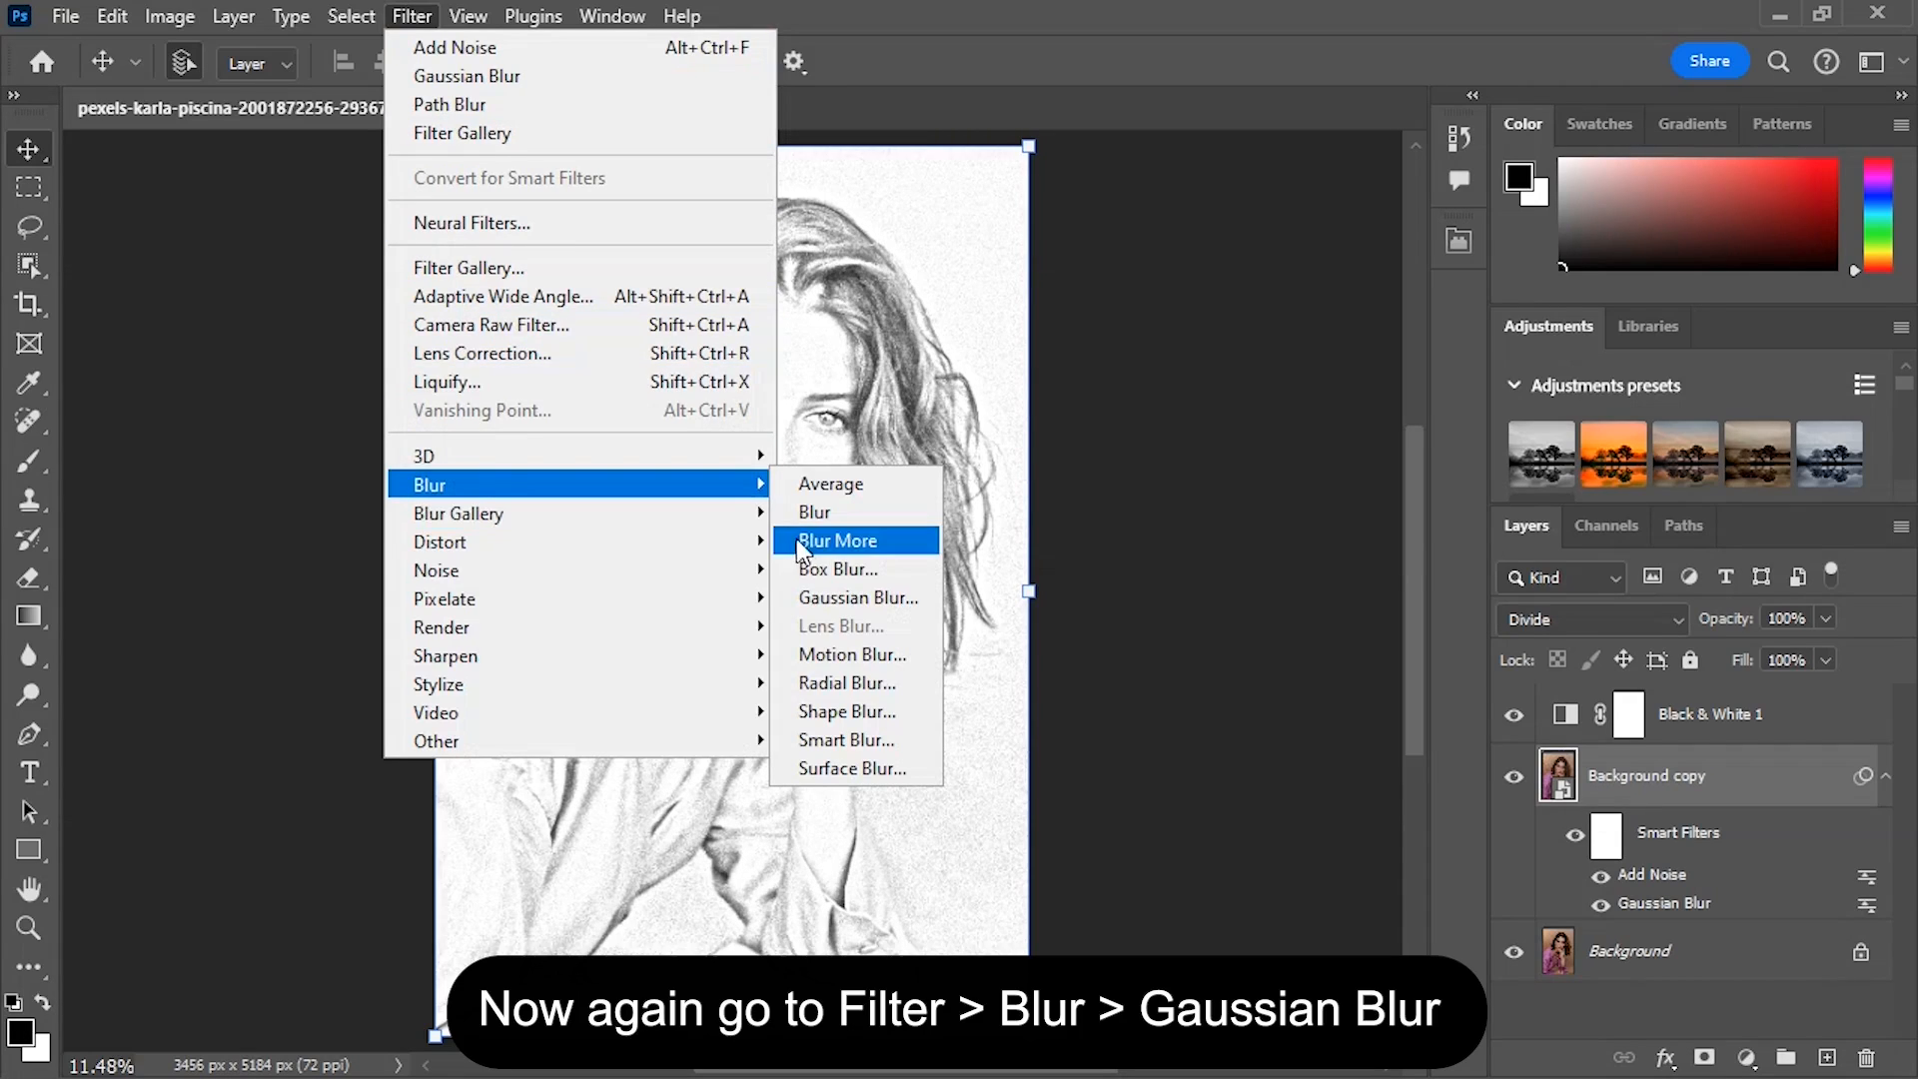
pyautogui.click(819, 597)
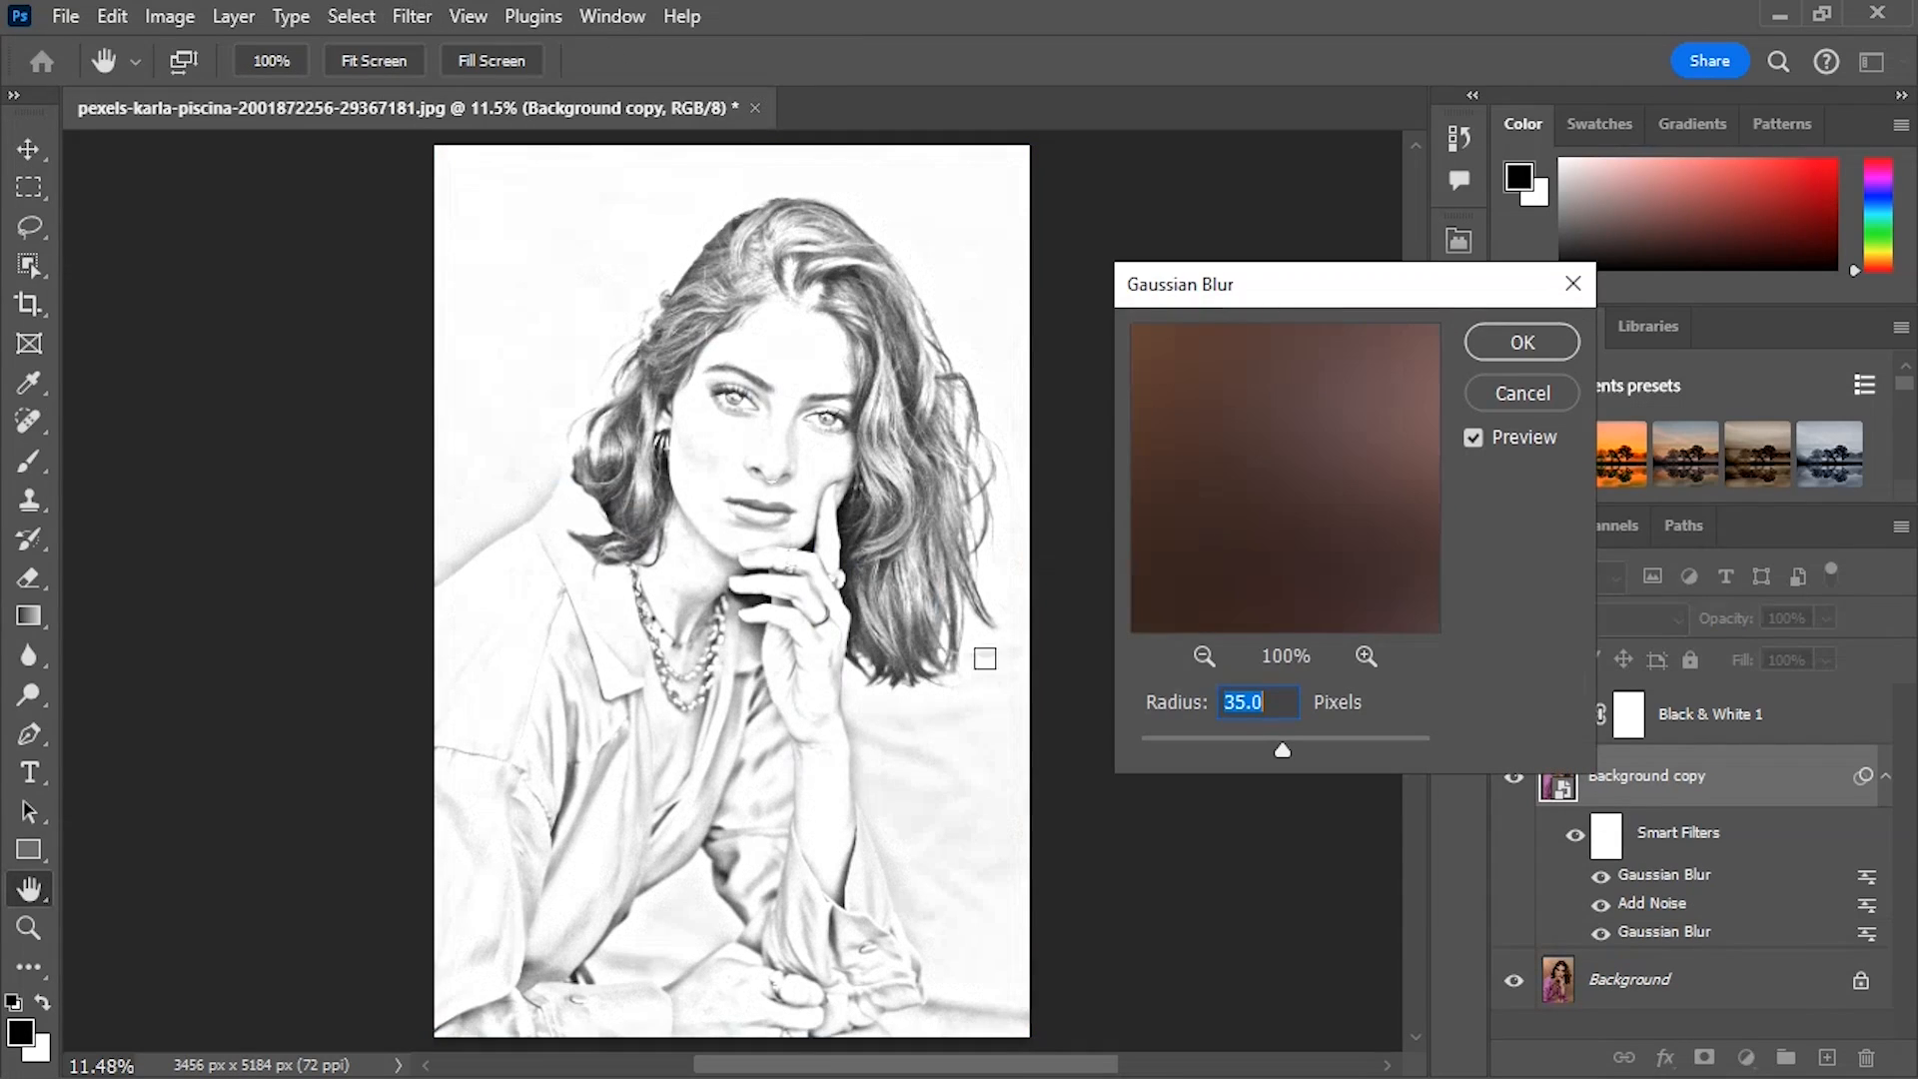
pyautogui.moveTo(1283, 749); pyautogui.dragTo(1355, 759)
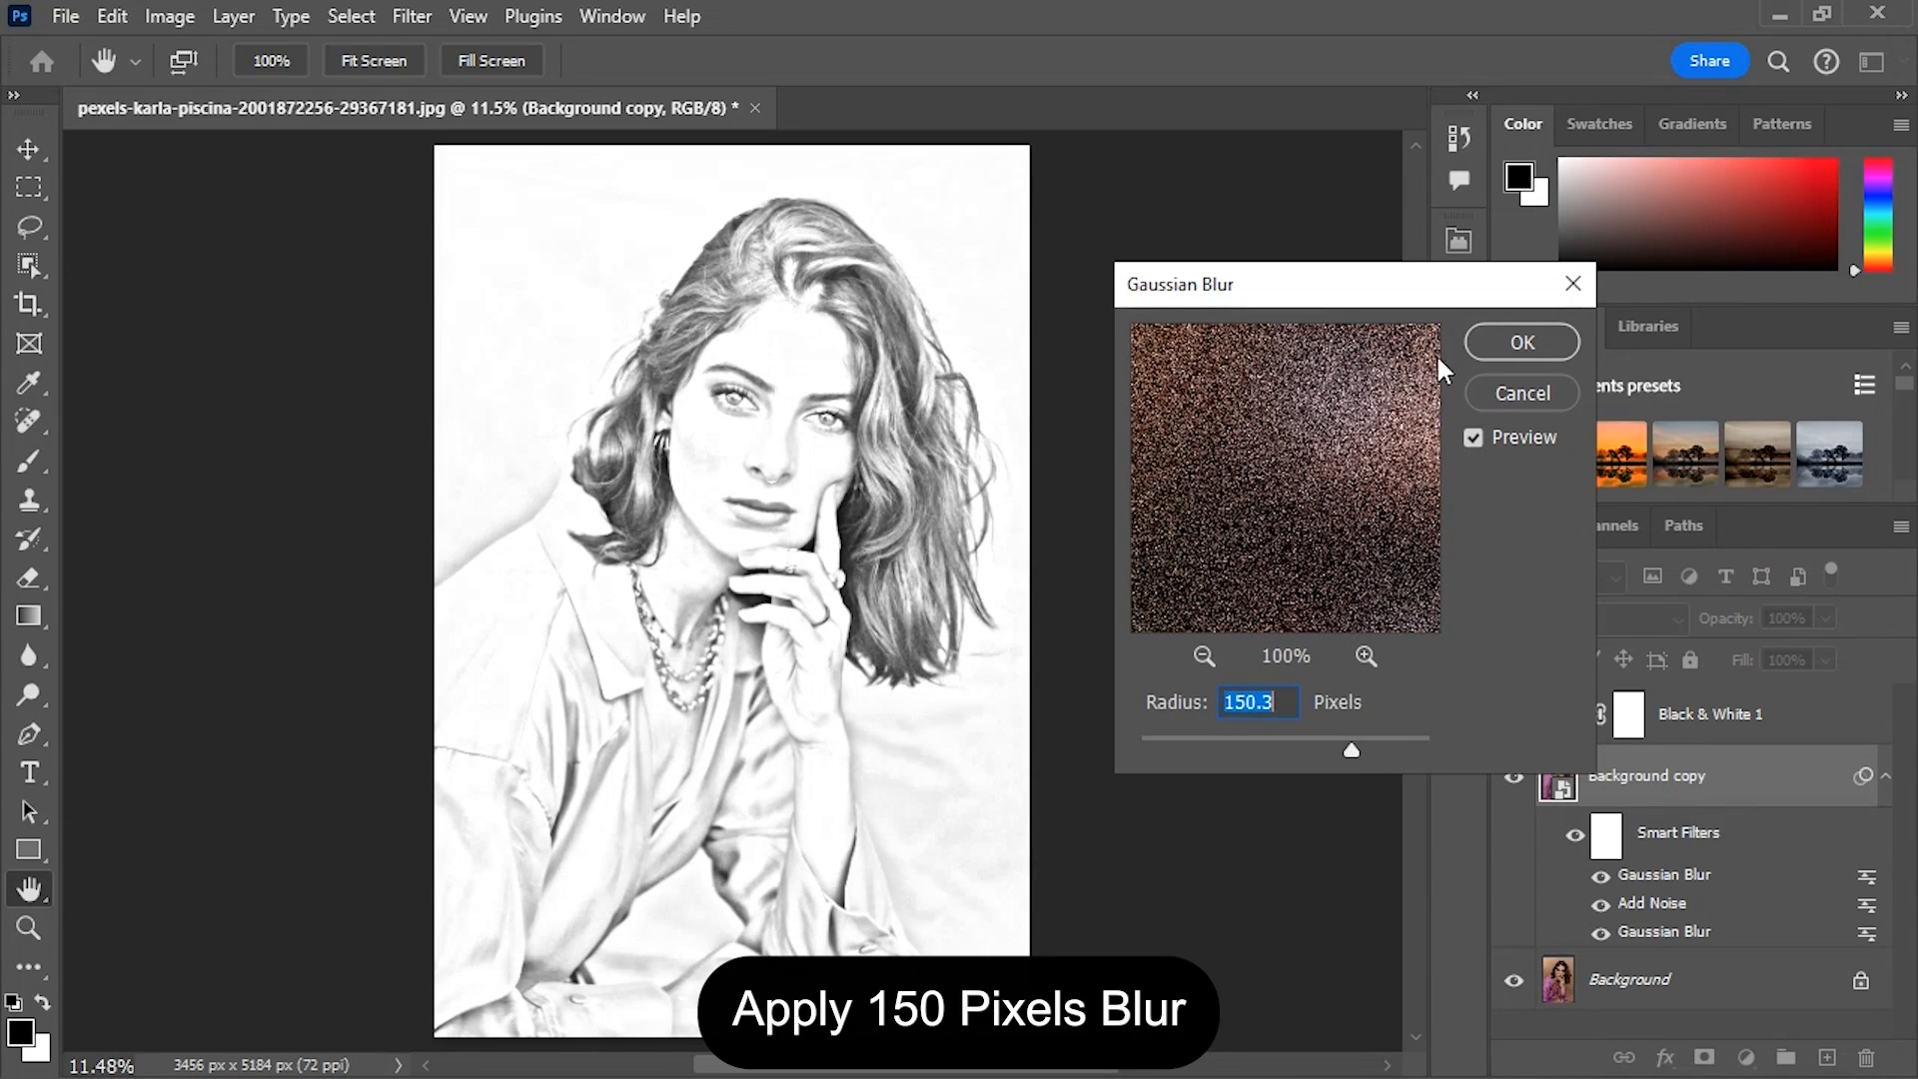
pyautogui.click(1516, 342)
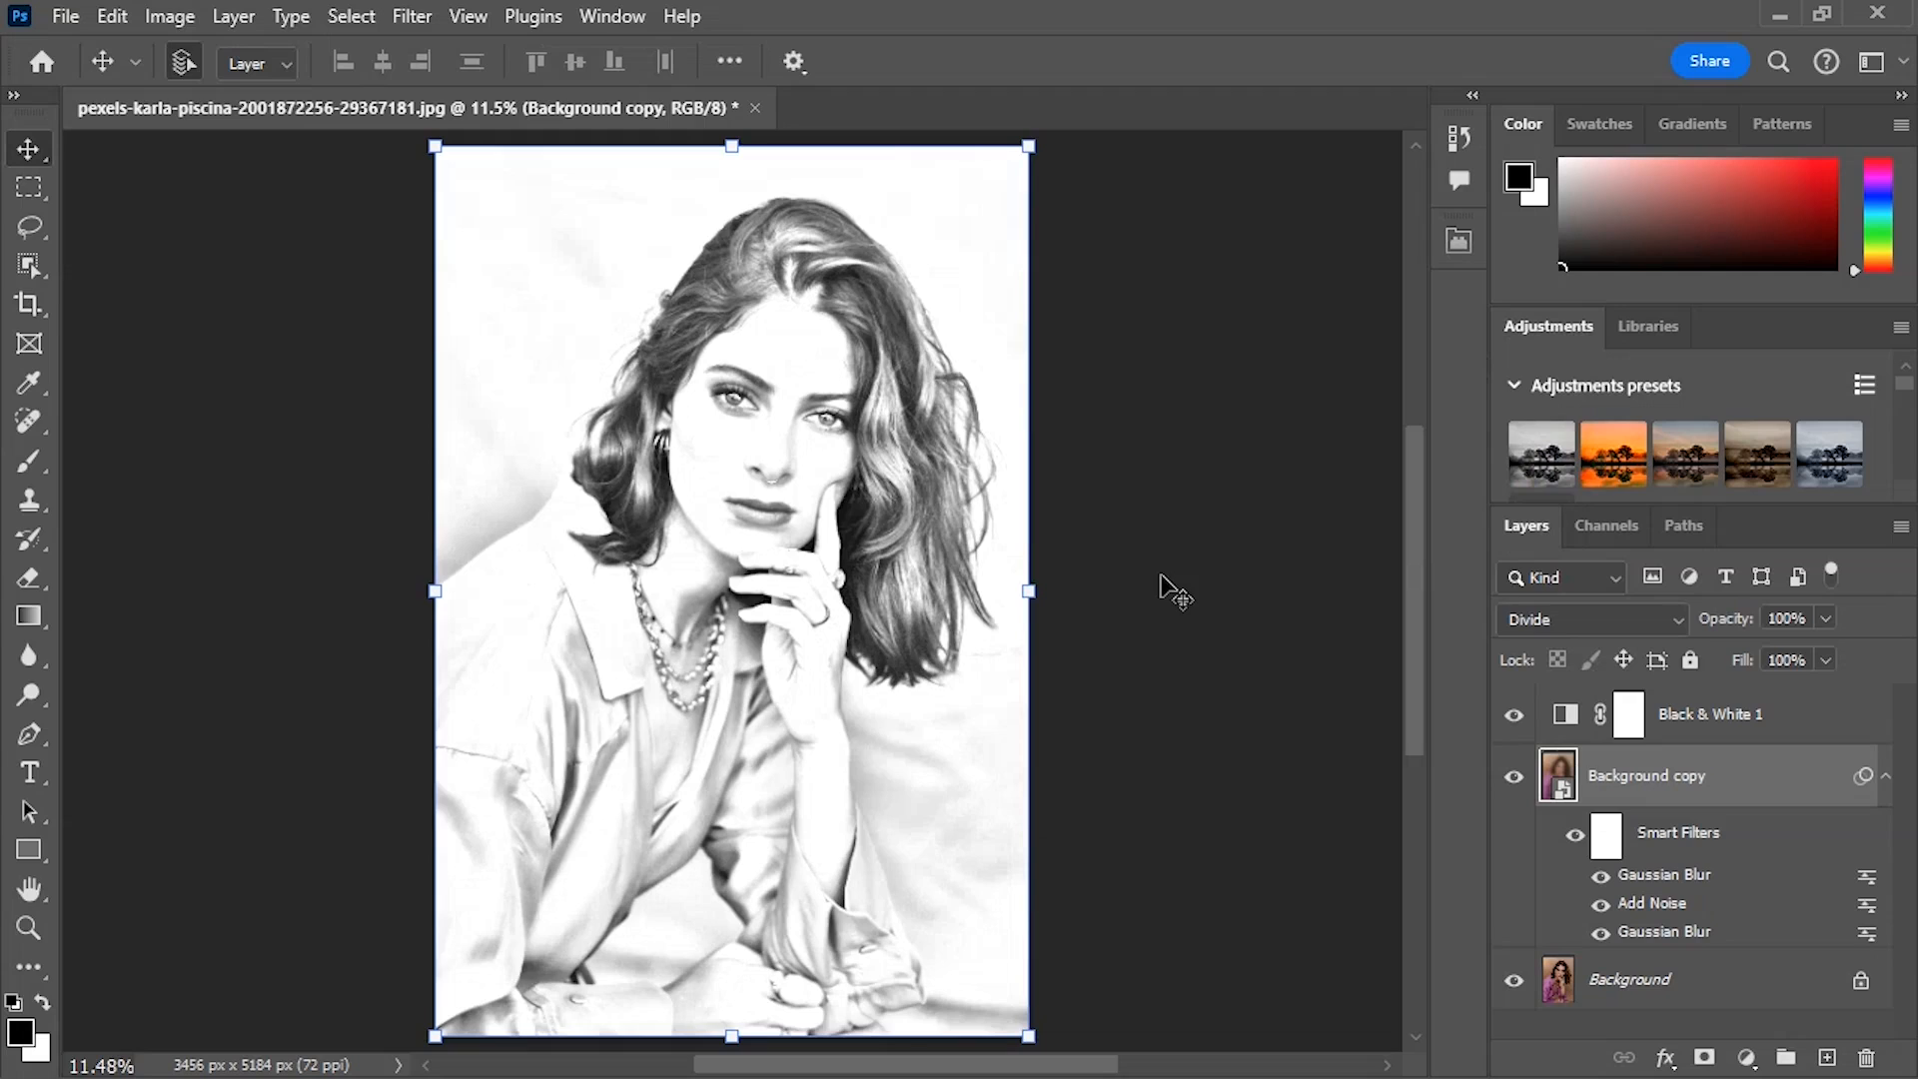
# - Duplicate the original Background layer and place the new copy directly below the Black & White adjustment layer
pyautogui.moveTo(1744, 999); pyautogui.dragTo(1828, 1056)
pyautogui.moveTo(1678, 979); pyautogui.dragTo(1691, 755)
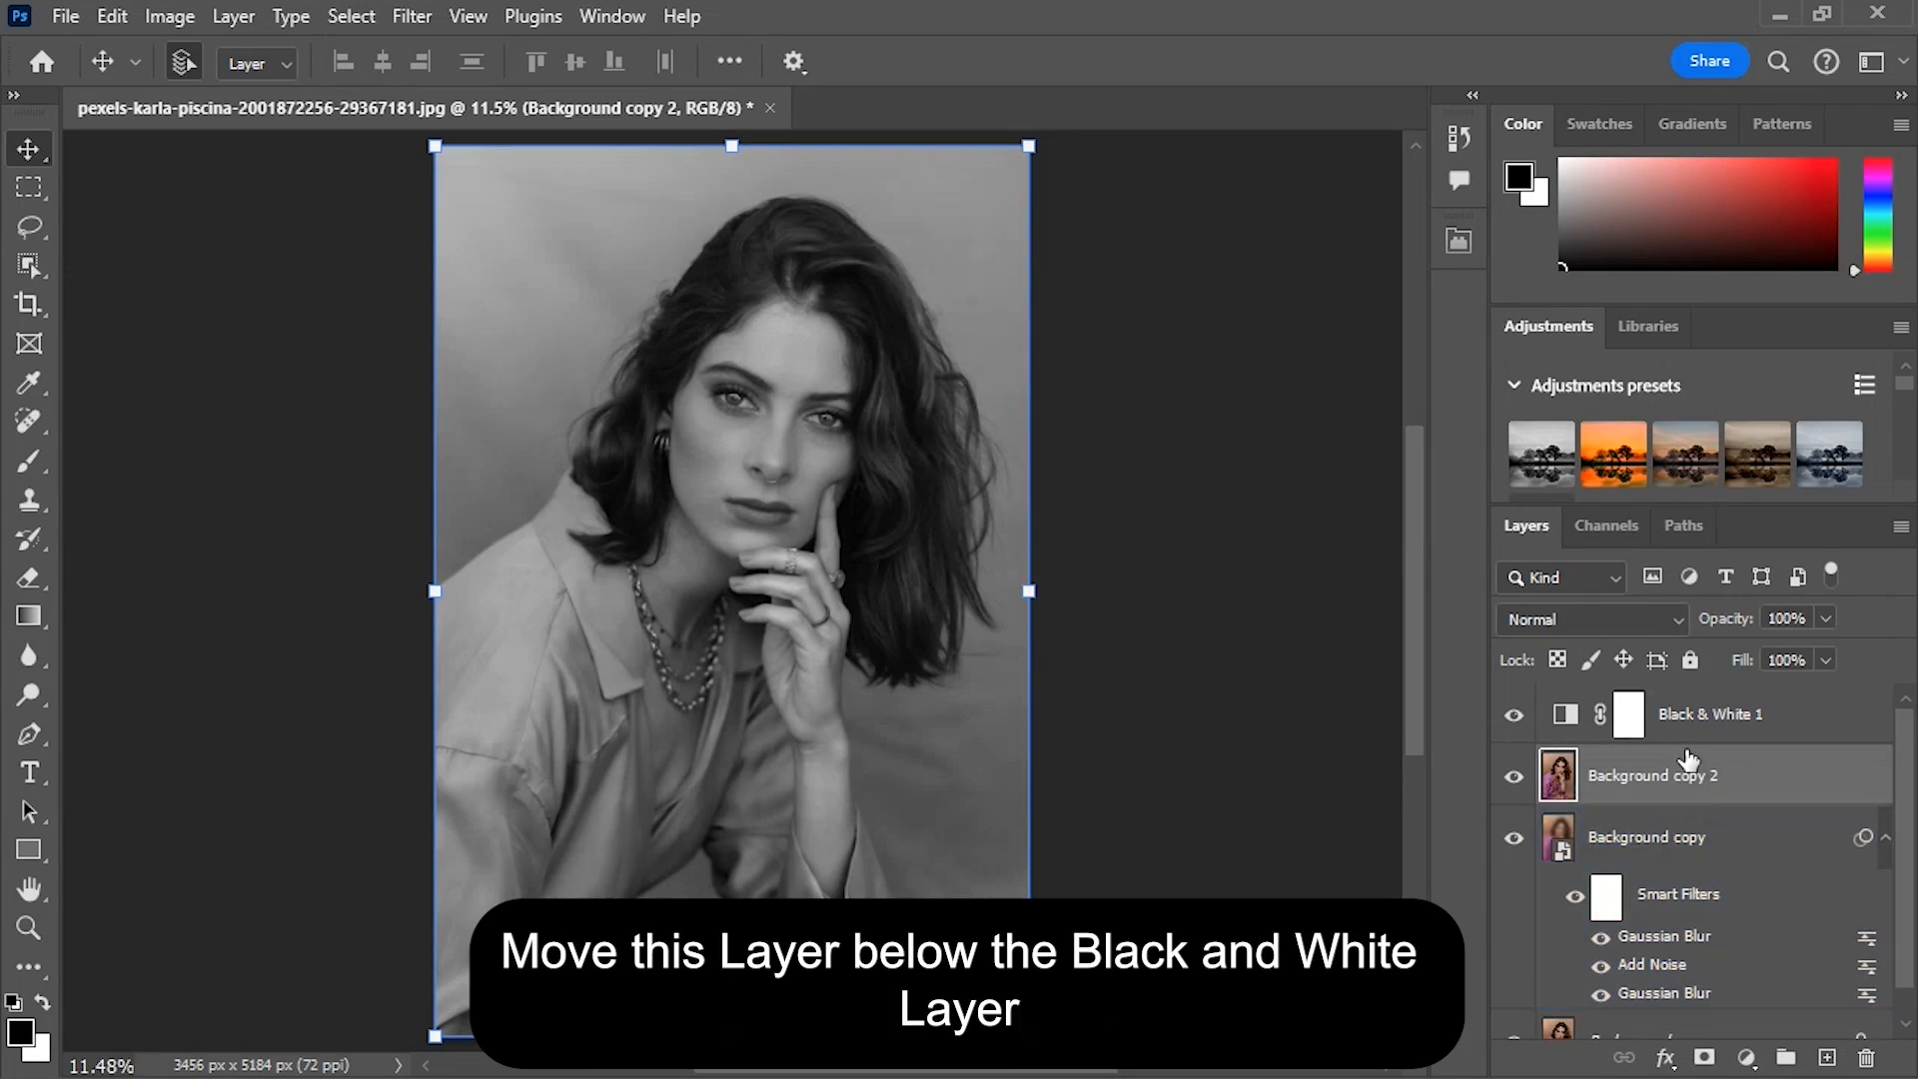
# - Convert Background copy 2 to a smart object and set its blend mode to Multiply
pyautogui.rightClick(1742, 769)
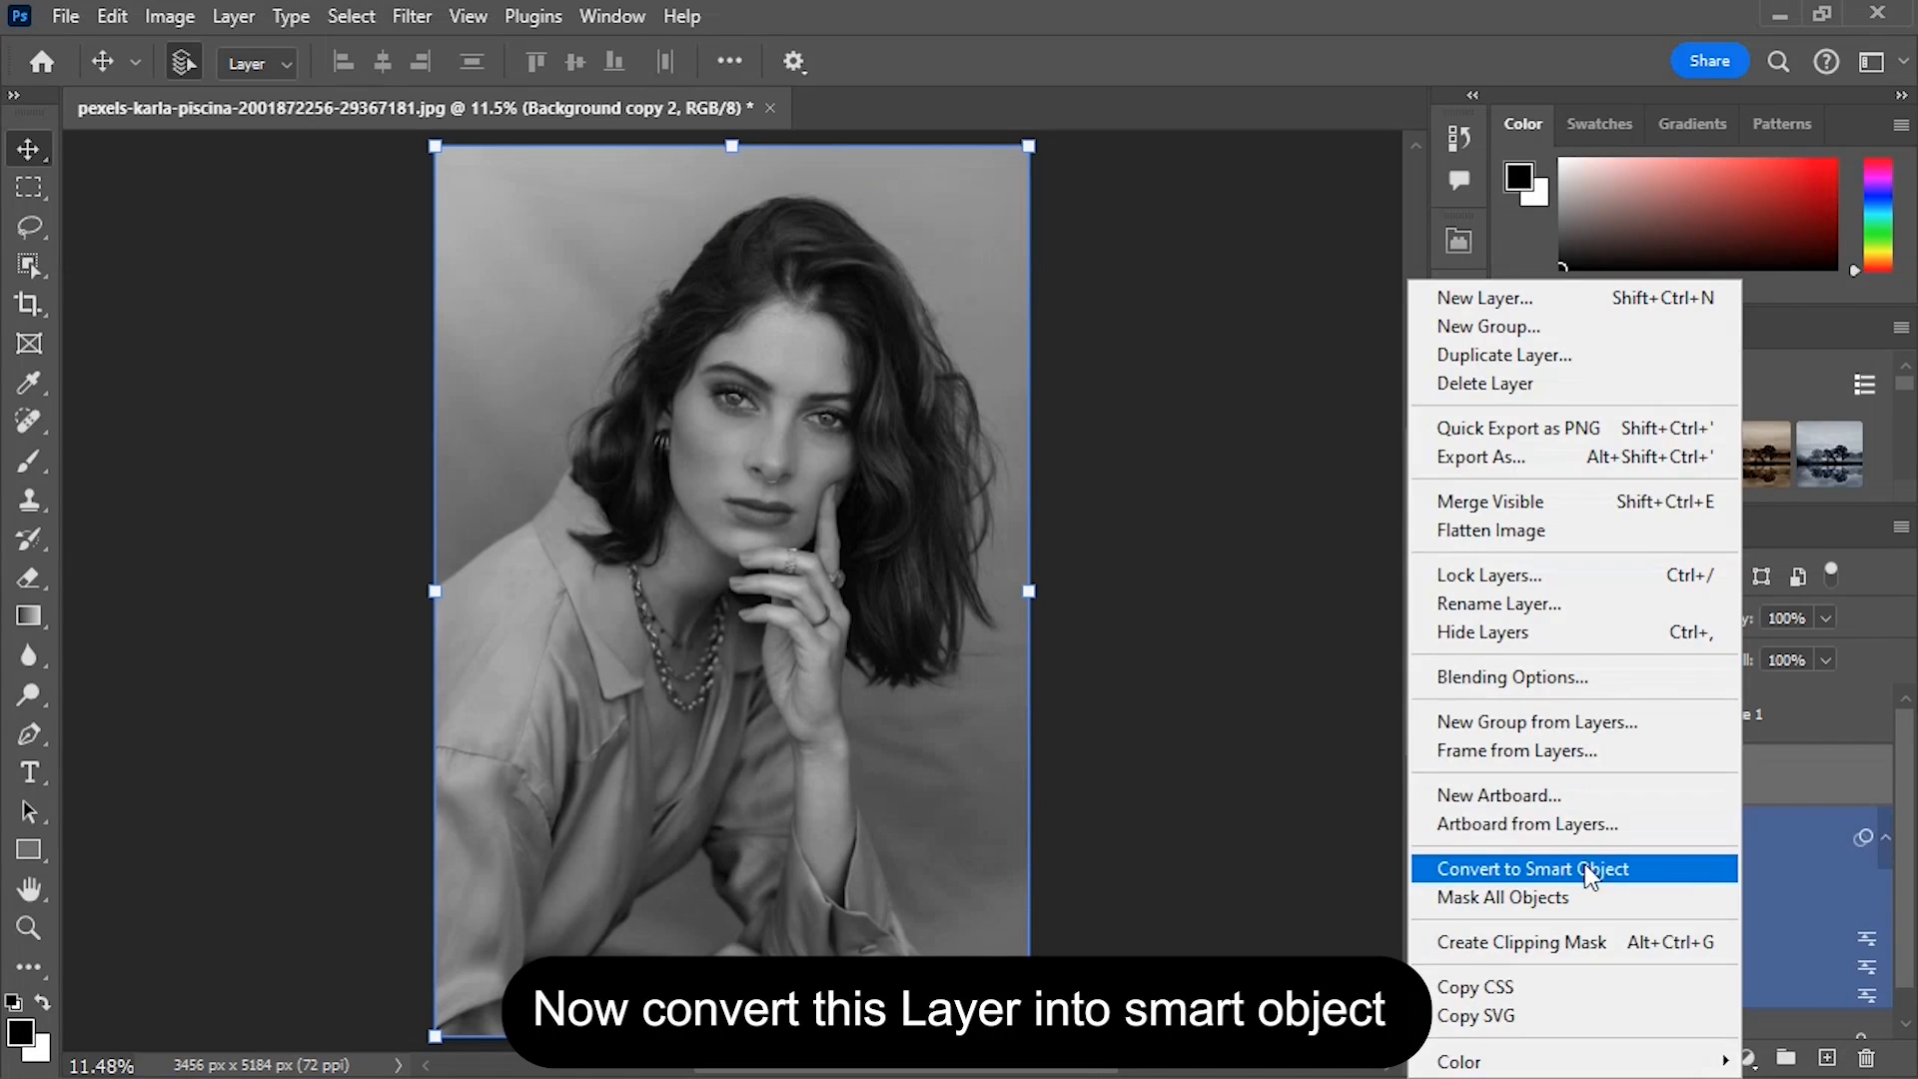
pyautogui.click(1593, 868)
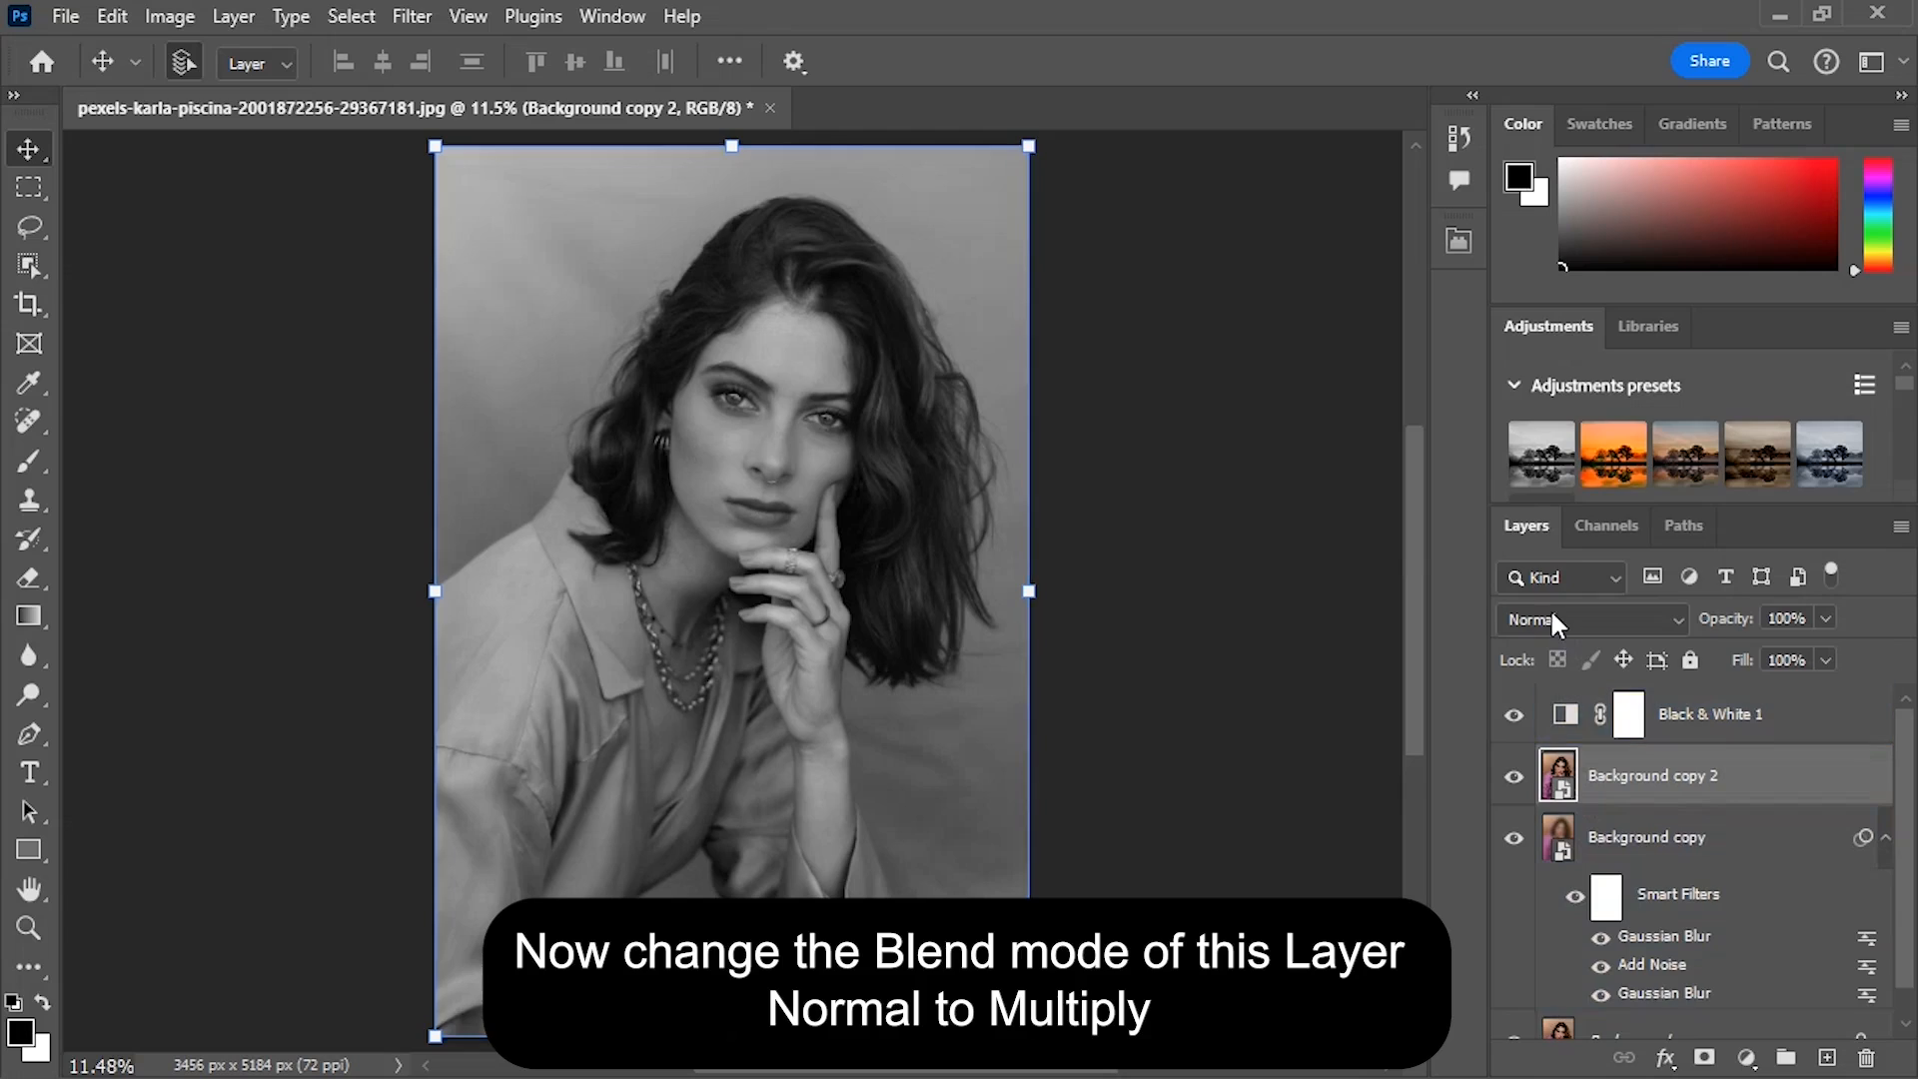
pyautogui.click(1551, 612)
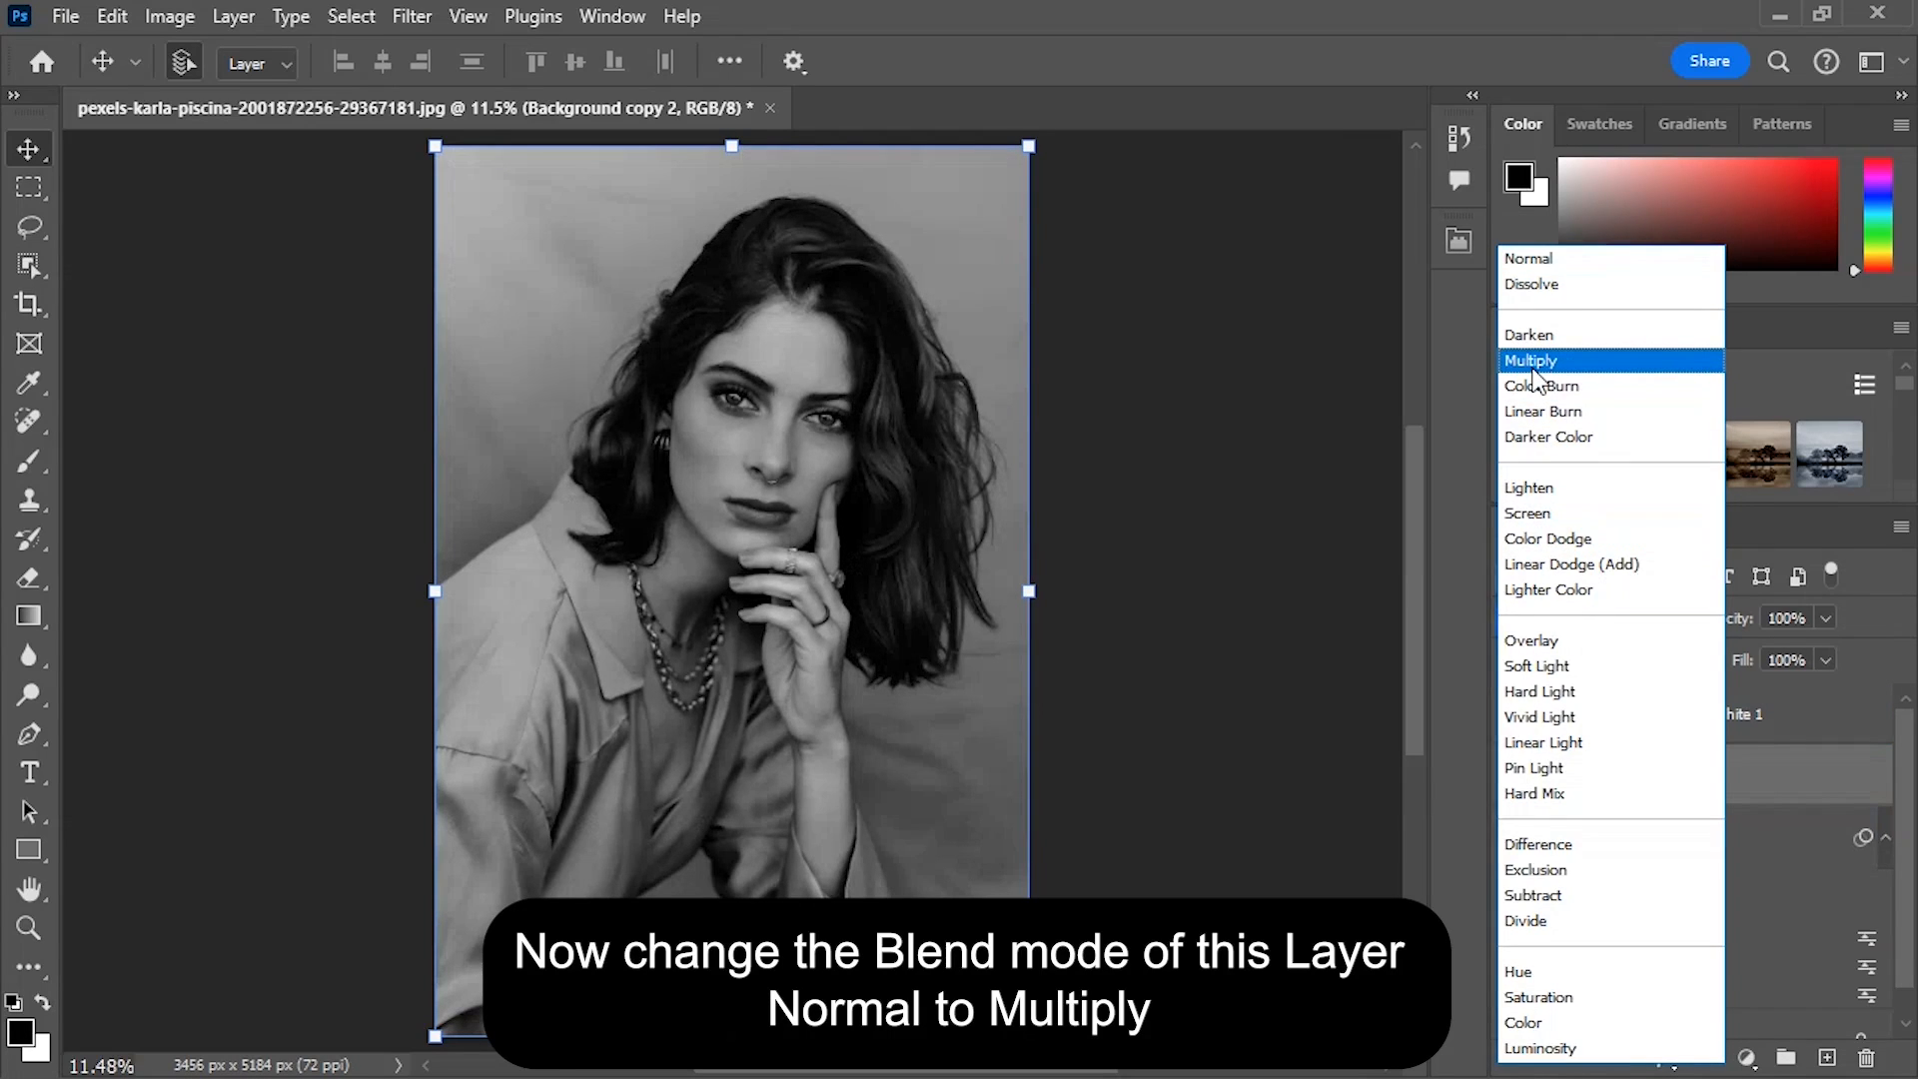
pyautogui.click(1533, 362)
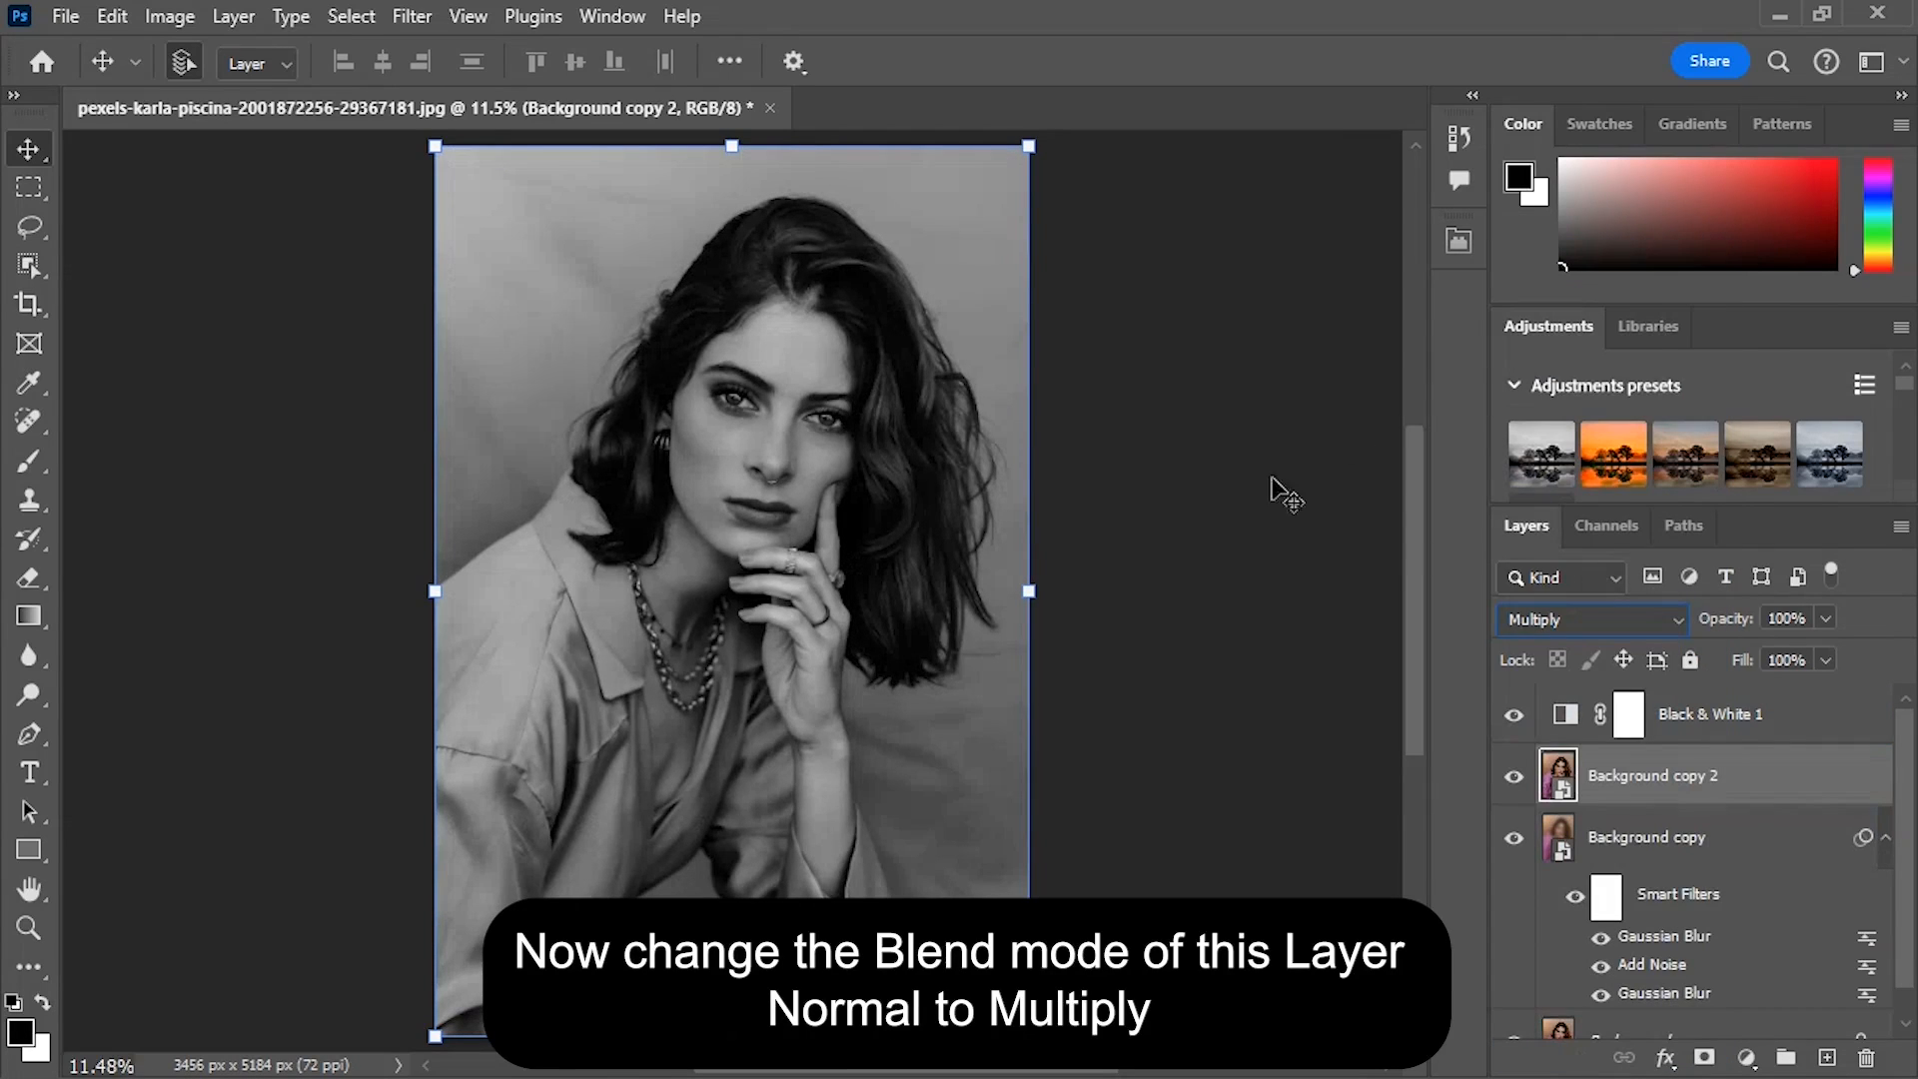
# - Apply the Charcoal filter to Background copy 2 with thickness 5, detail 5 and light/dark balance 40, and set the layer's fill to 89%
pyautogui.click(413, 17)
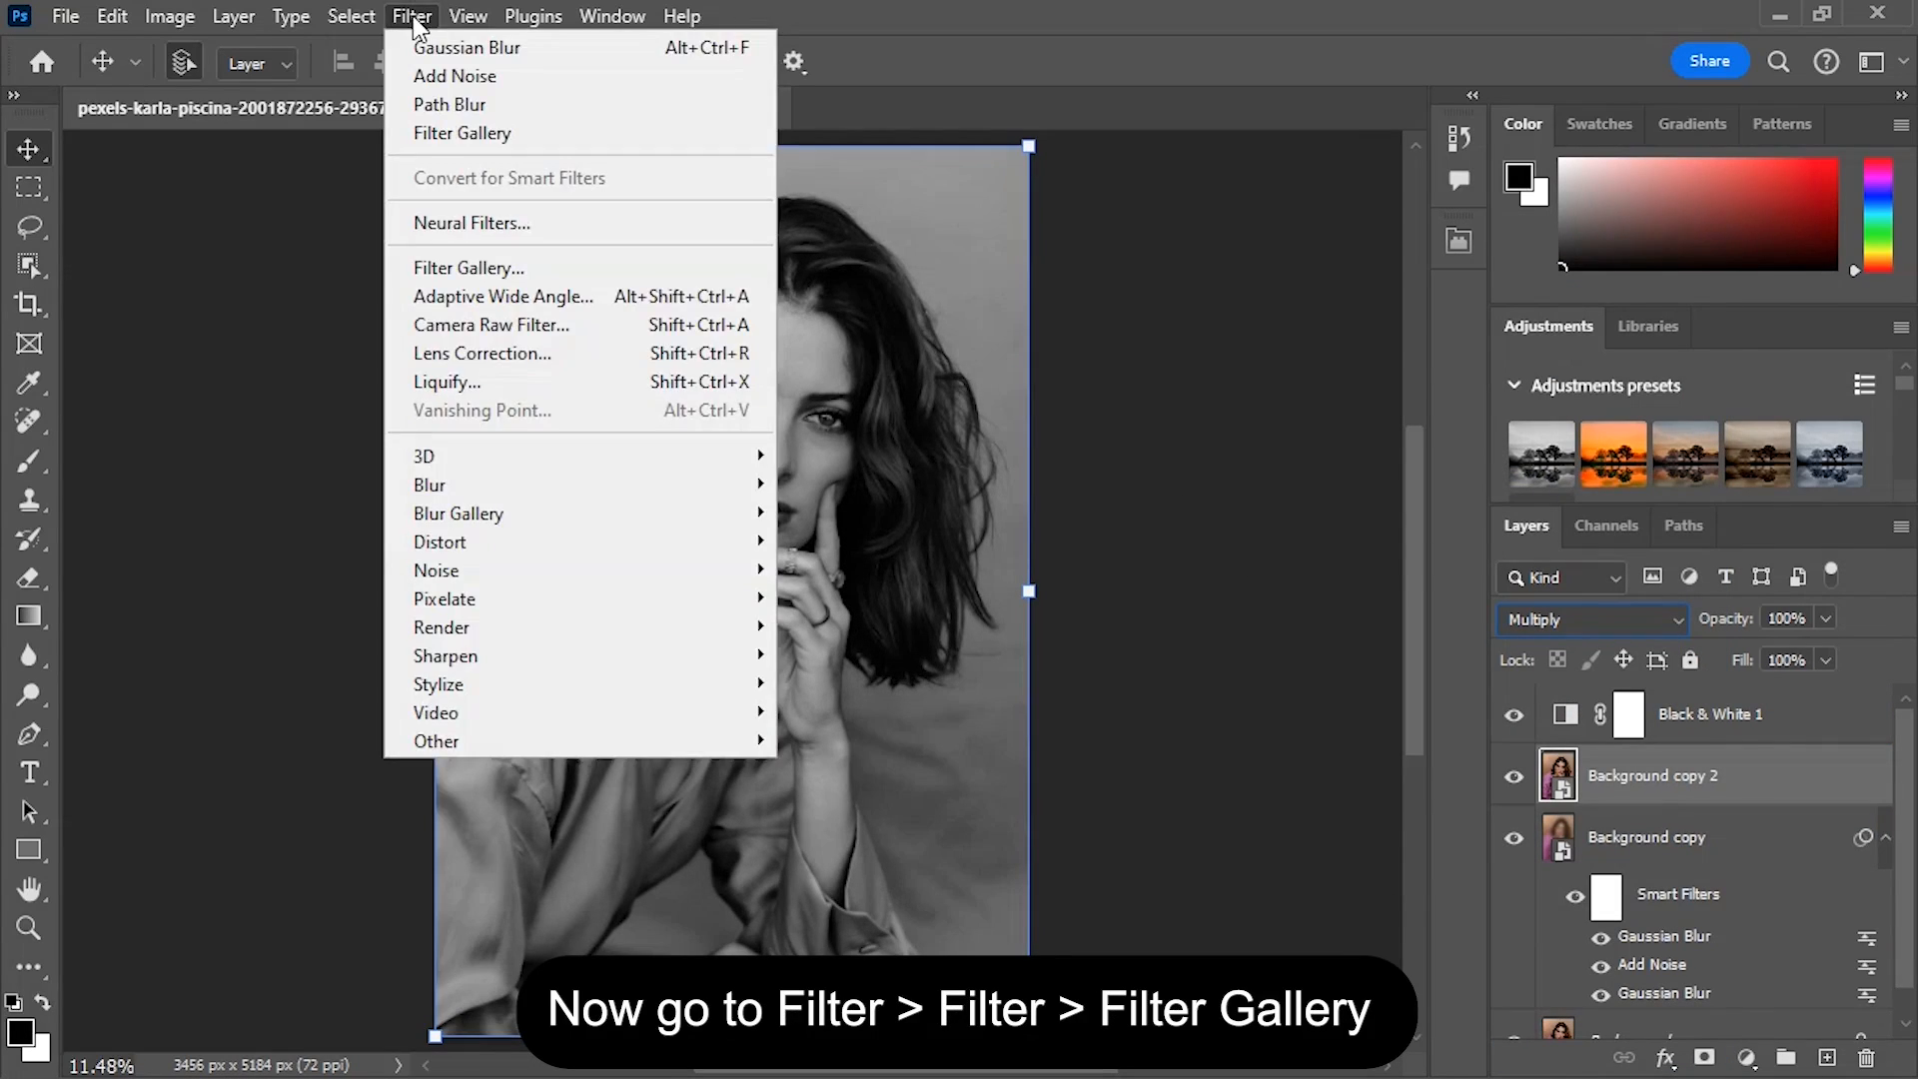
pyautogui.click(440, 268)
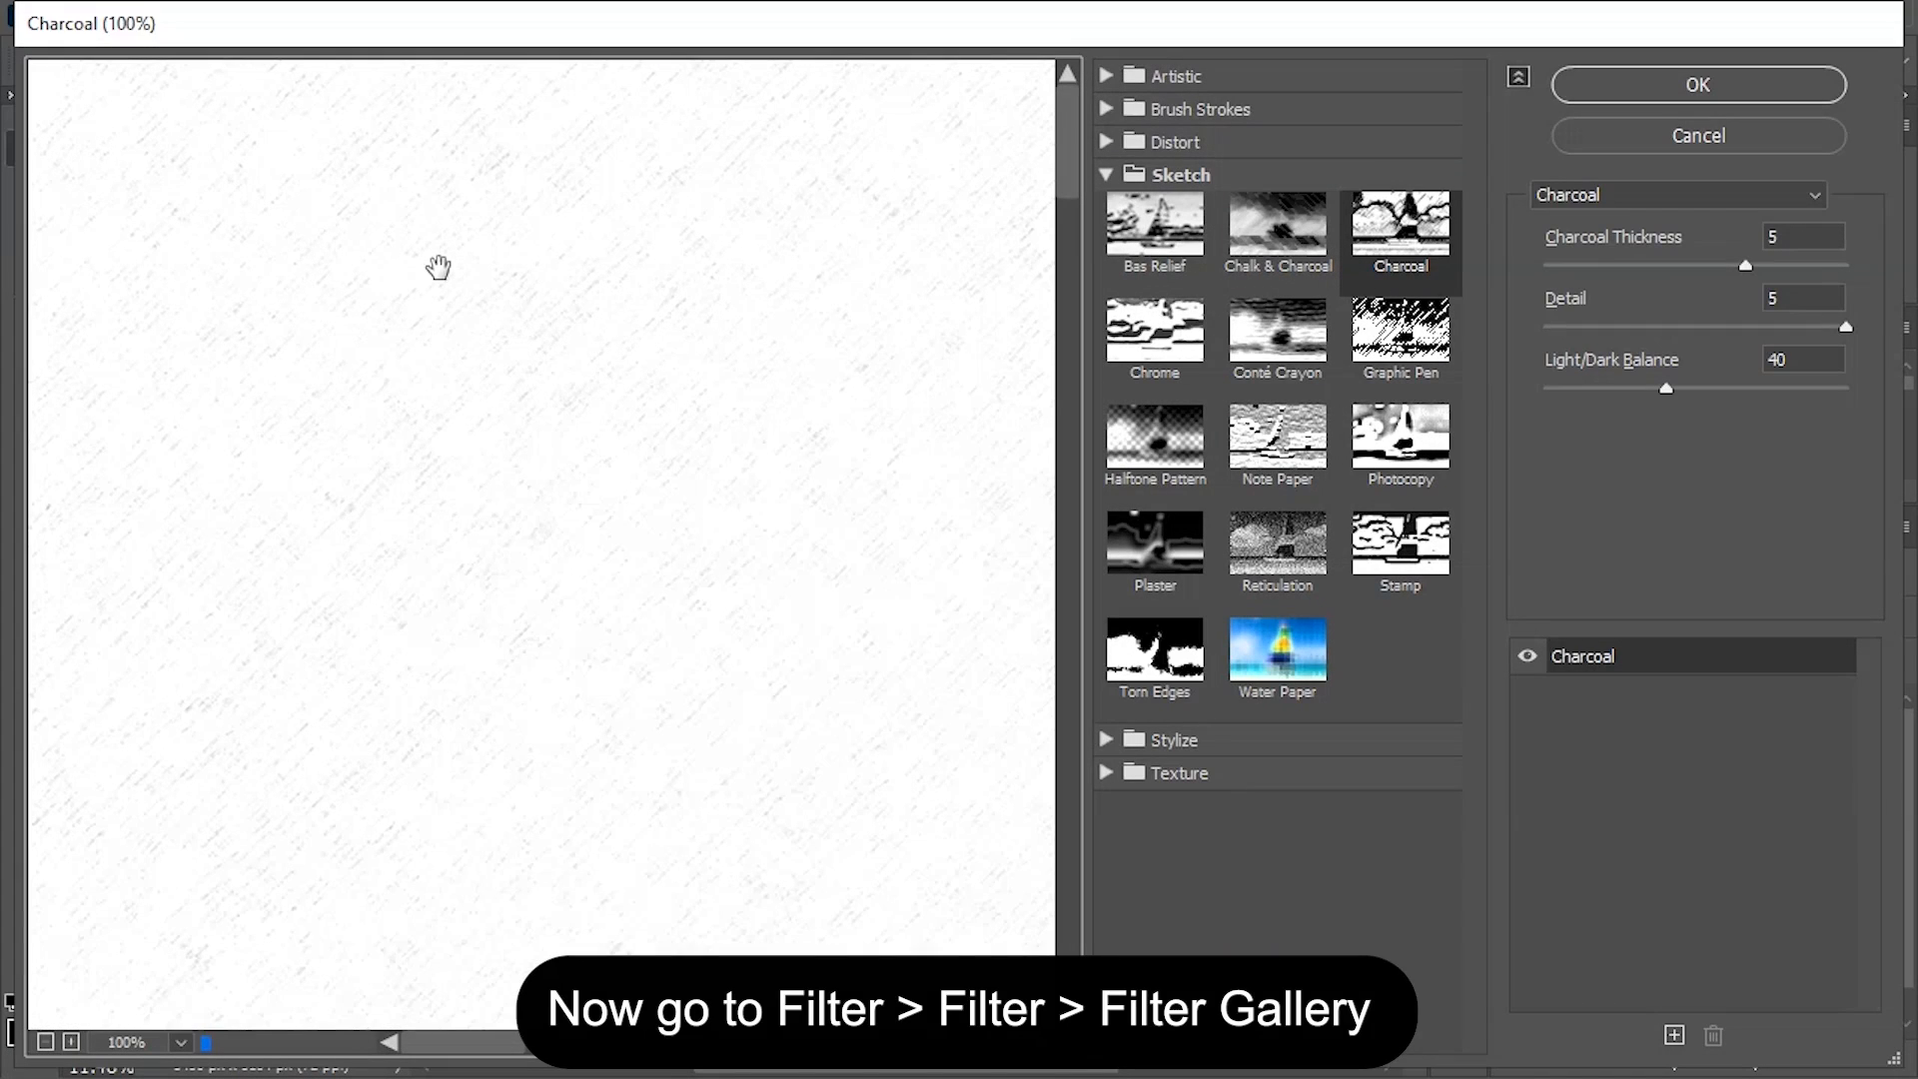
pyautogui.click(45, 1042)
pyautogui.click(45, 1042)
pyautogui.click(45, 1042)
pyautogui.click(45, 1041)
pyautogui.click(45, 1042)
pyautogui.click(45, 1042)
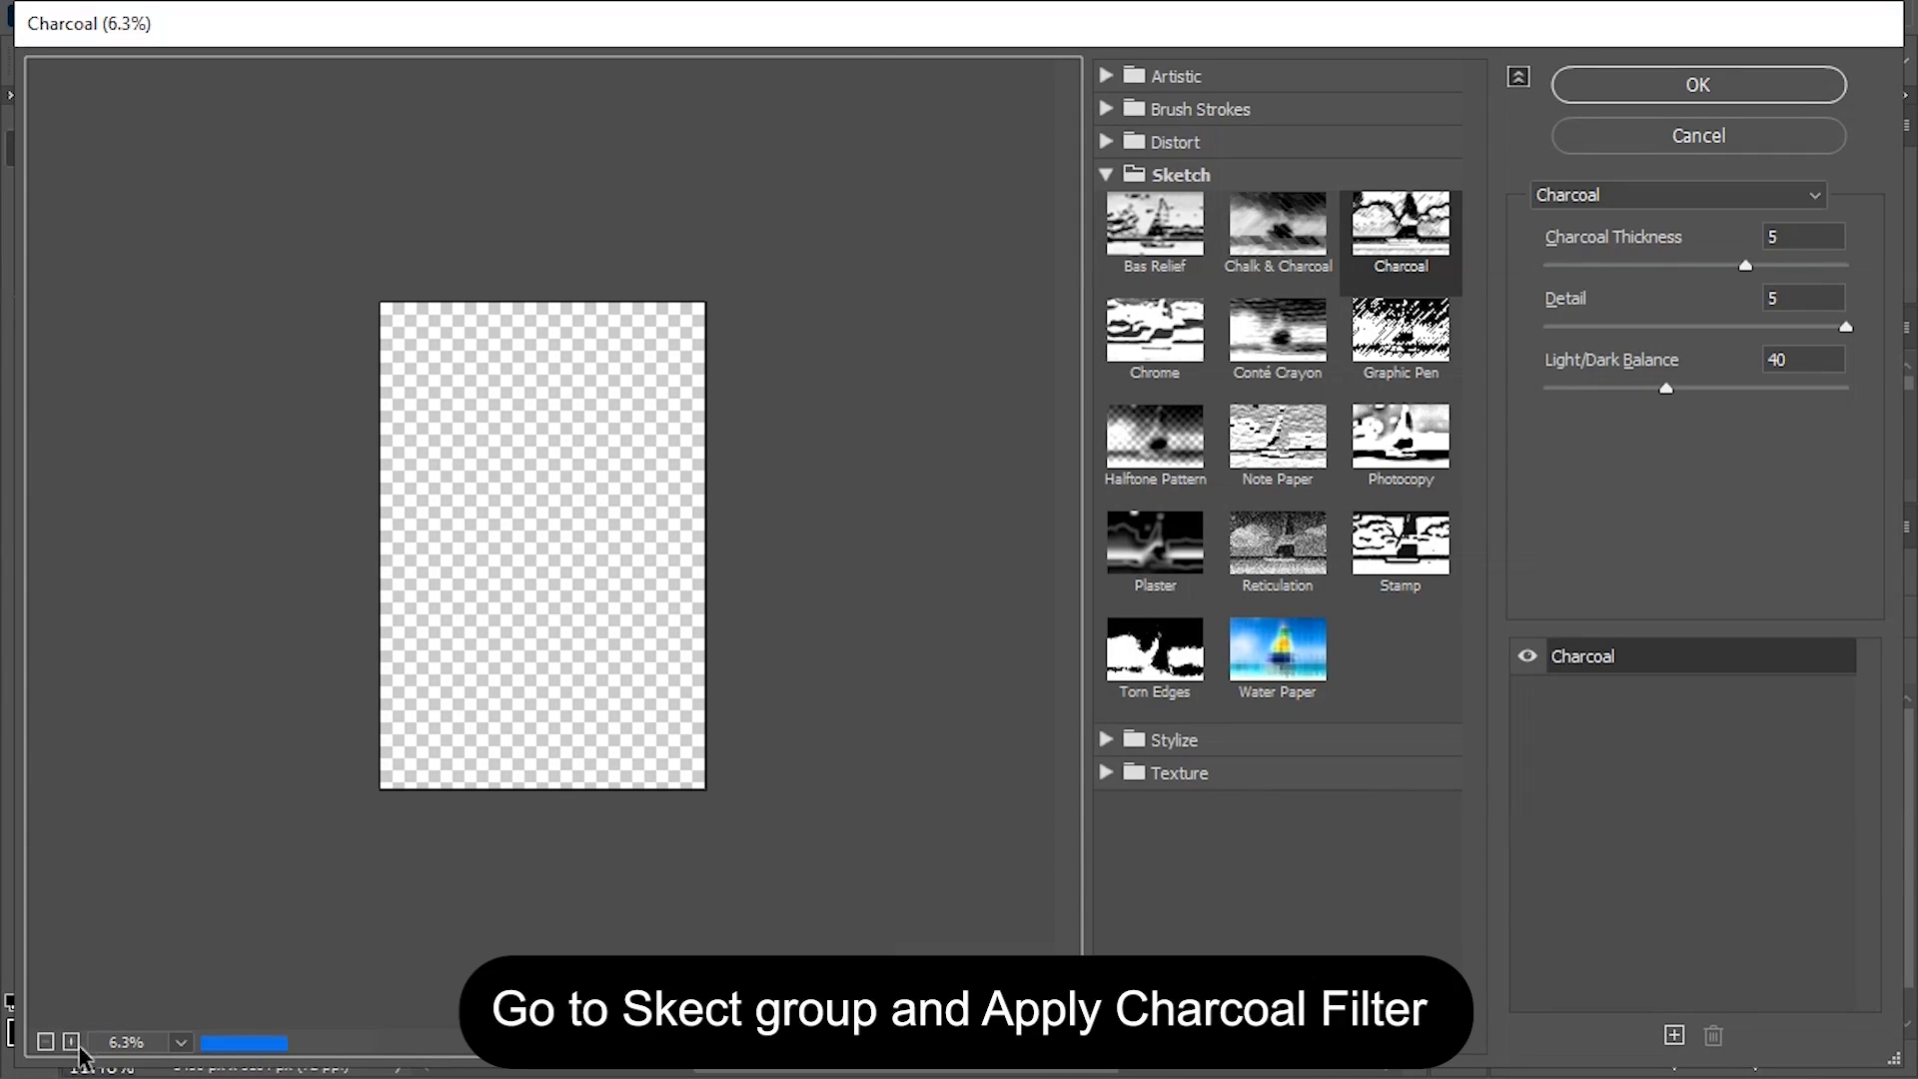
pyautogui.click(71, 1042)
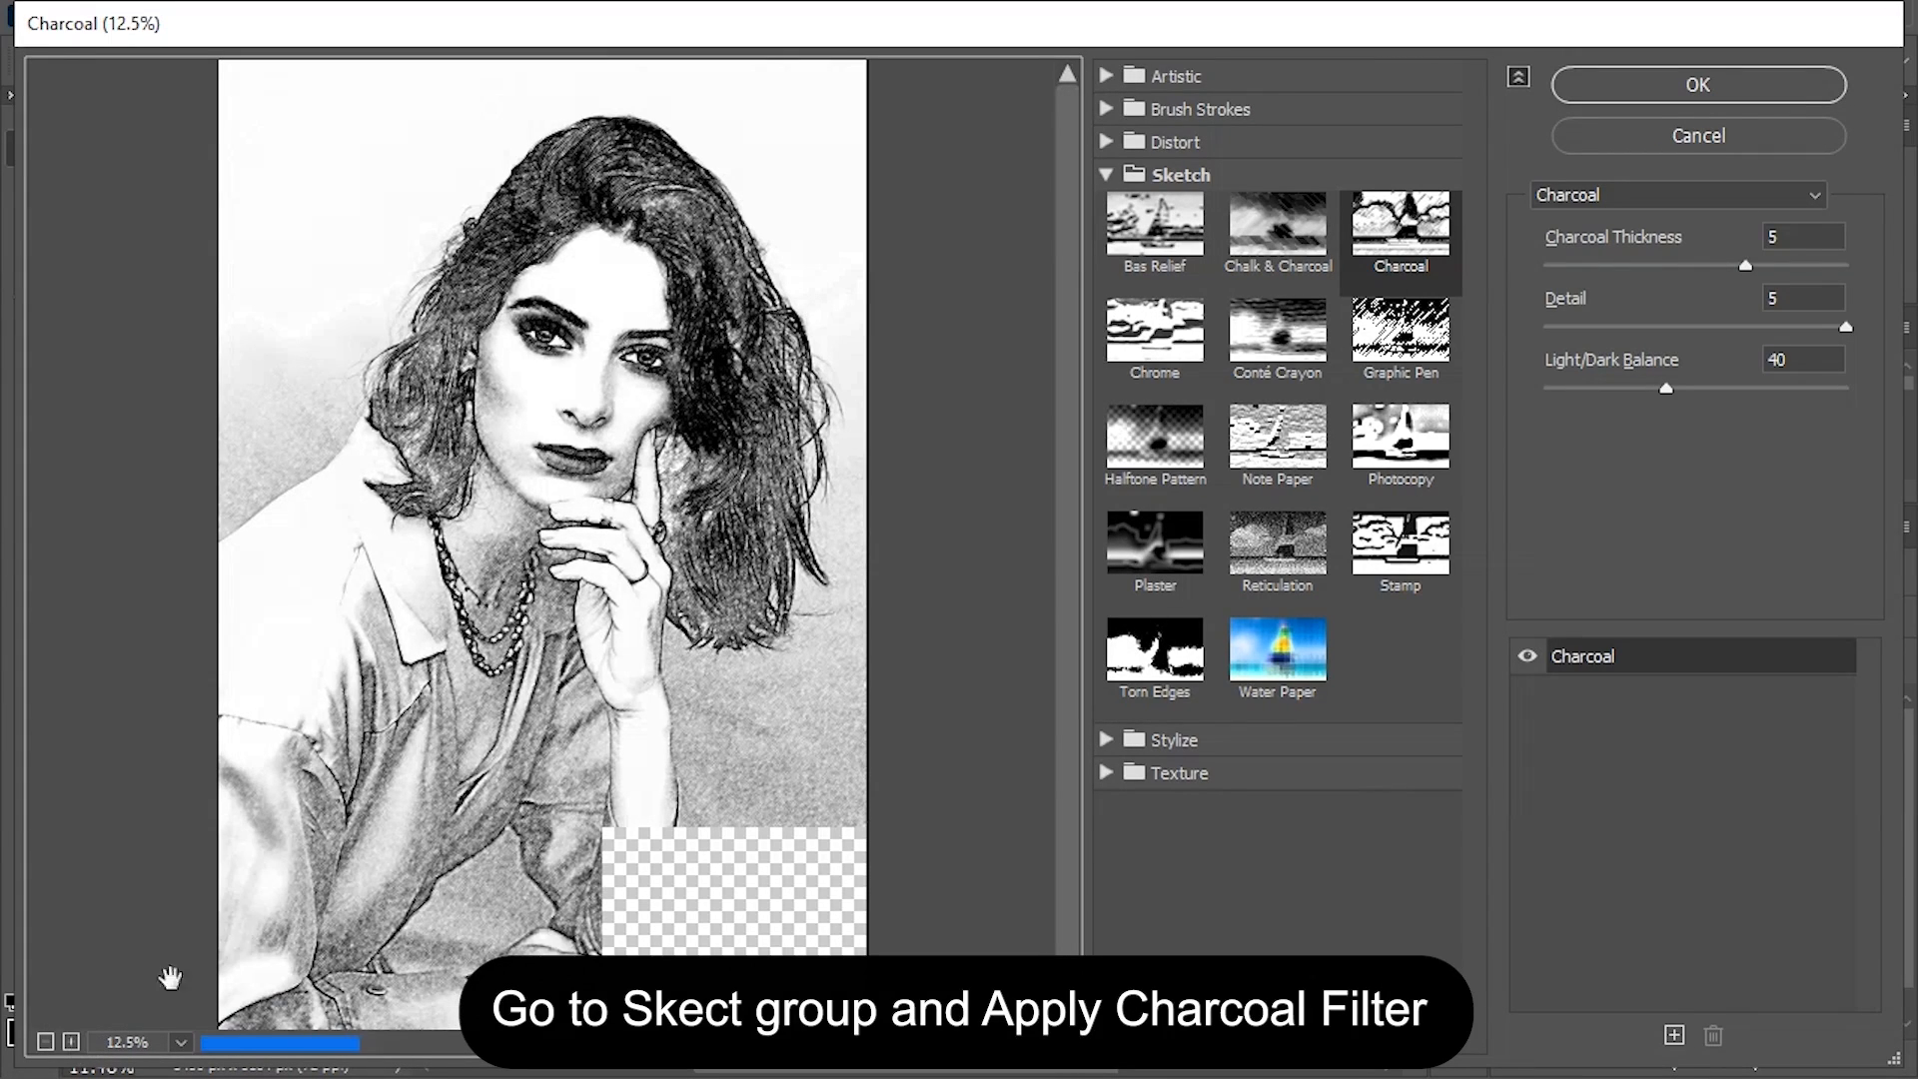
pyautogui.click(1389, 222)
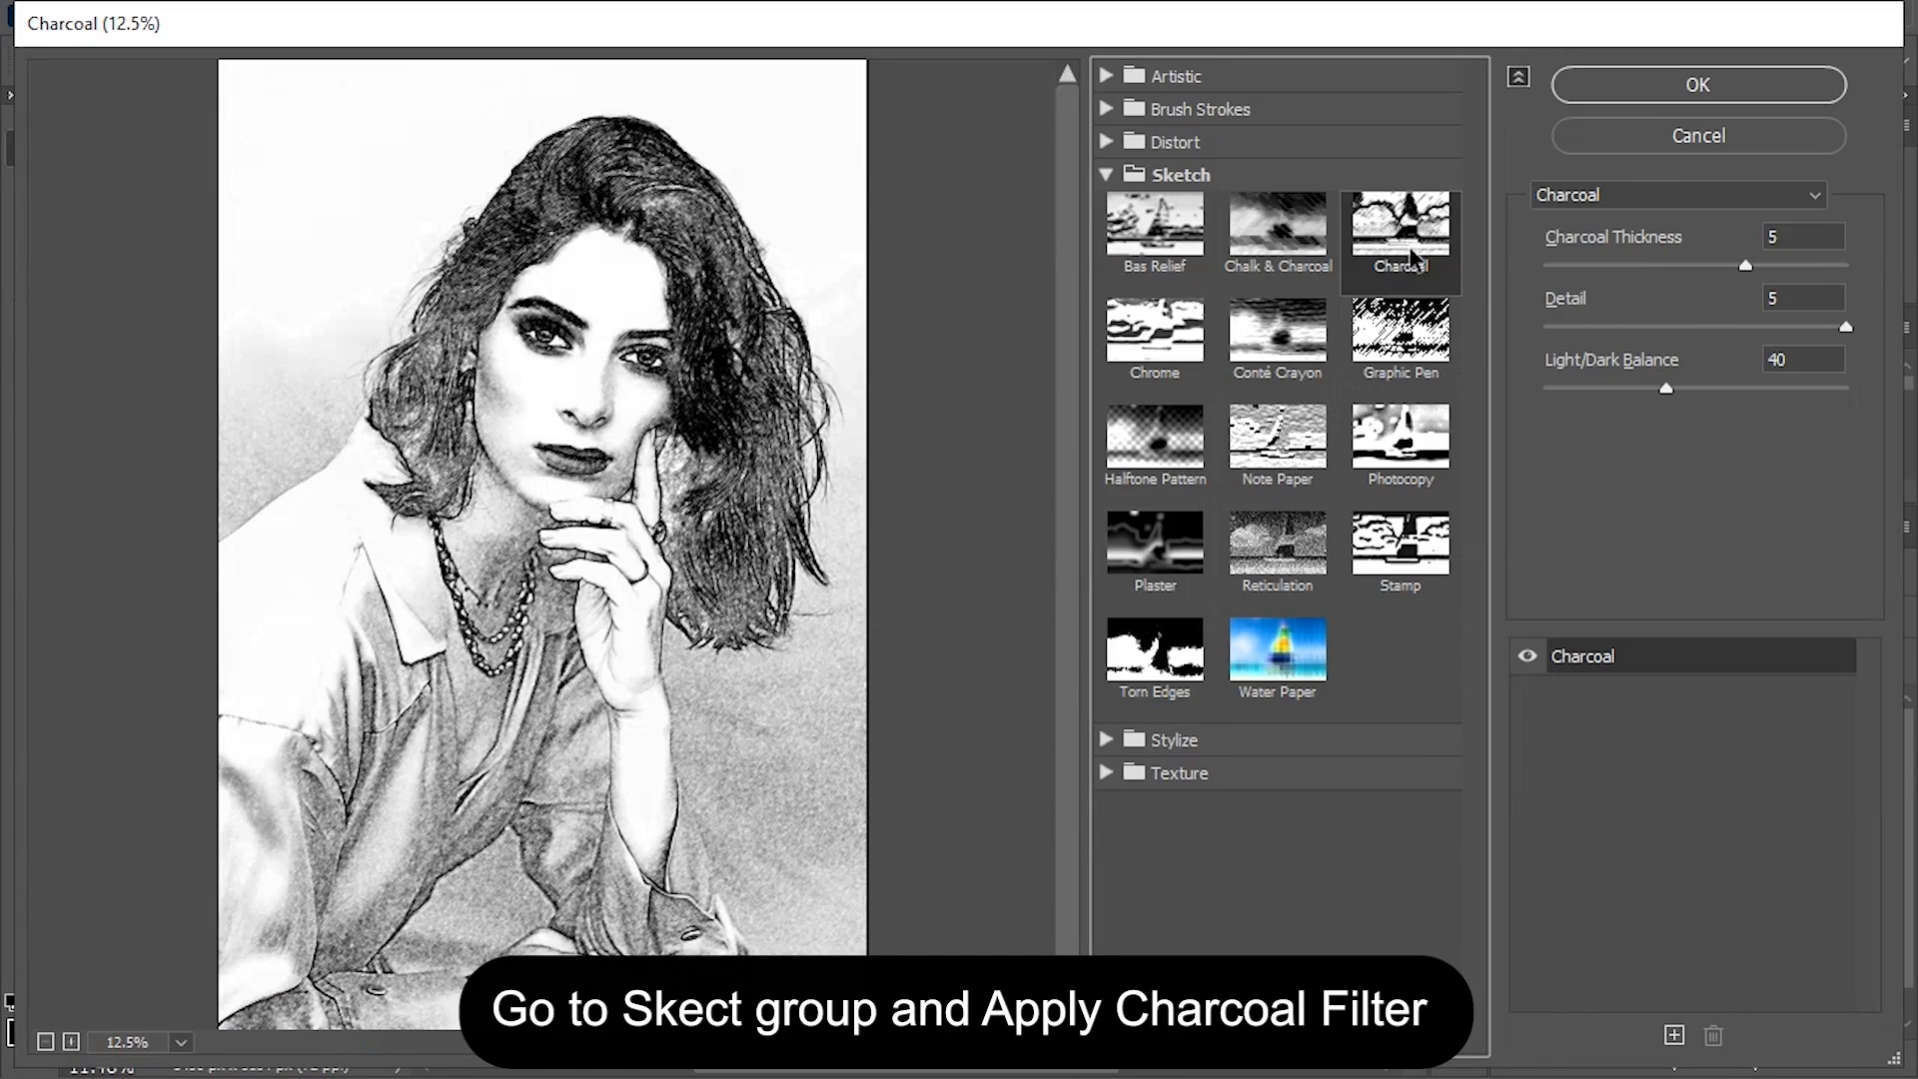
pyautogui.moveTo(1810, 237); pyautogui.dragTo(1767, 238)
pyautogui.click(1799, 297)
pyautogui.click(1795, 360)
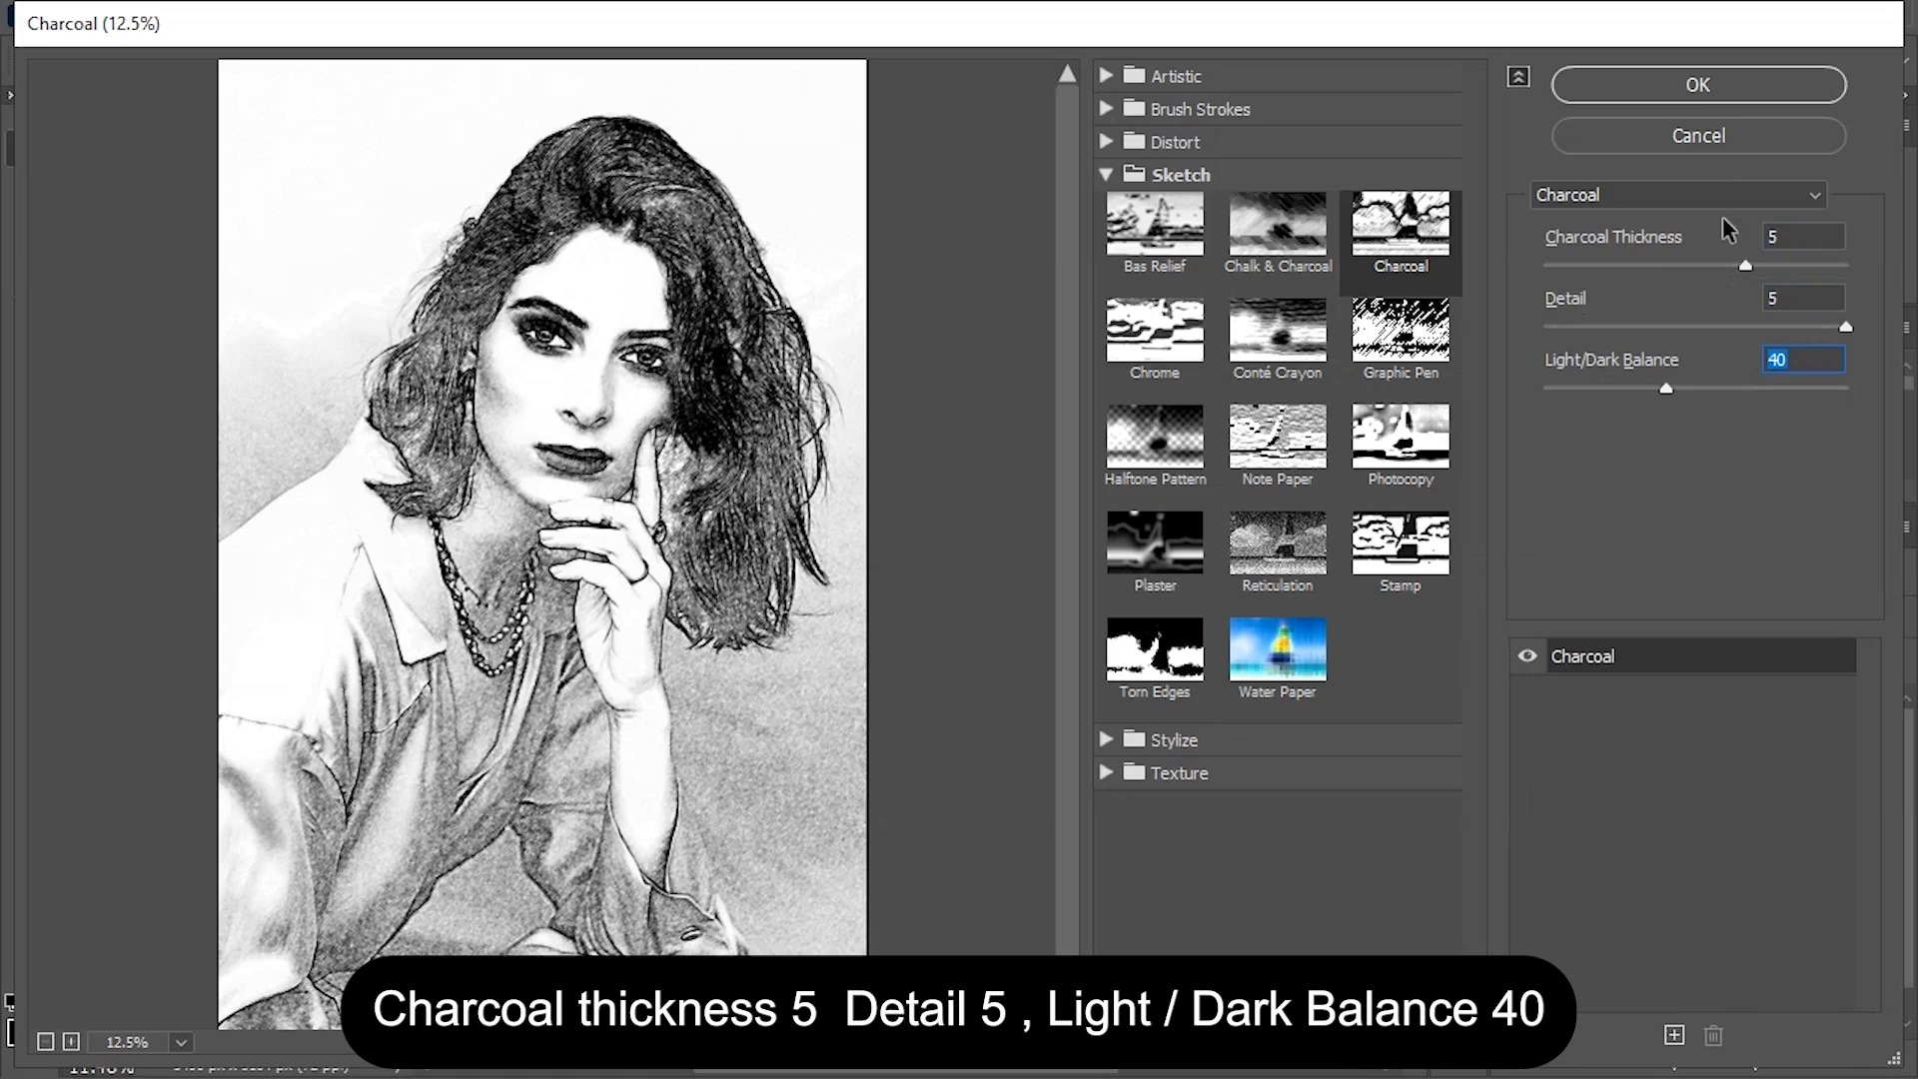
pyautogui.click(1699, 86)
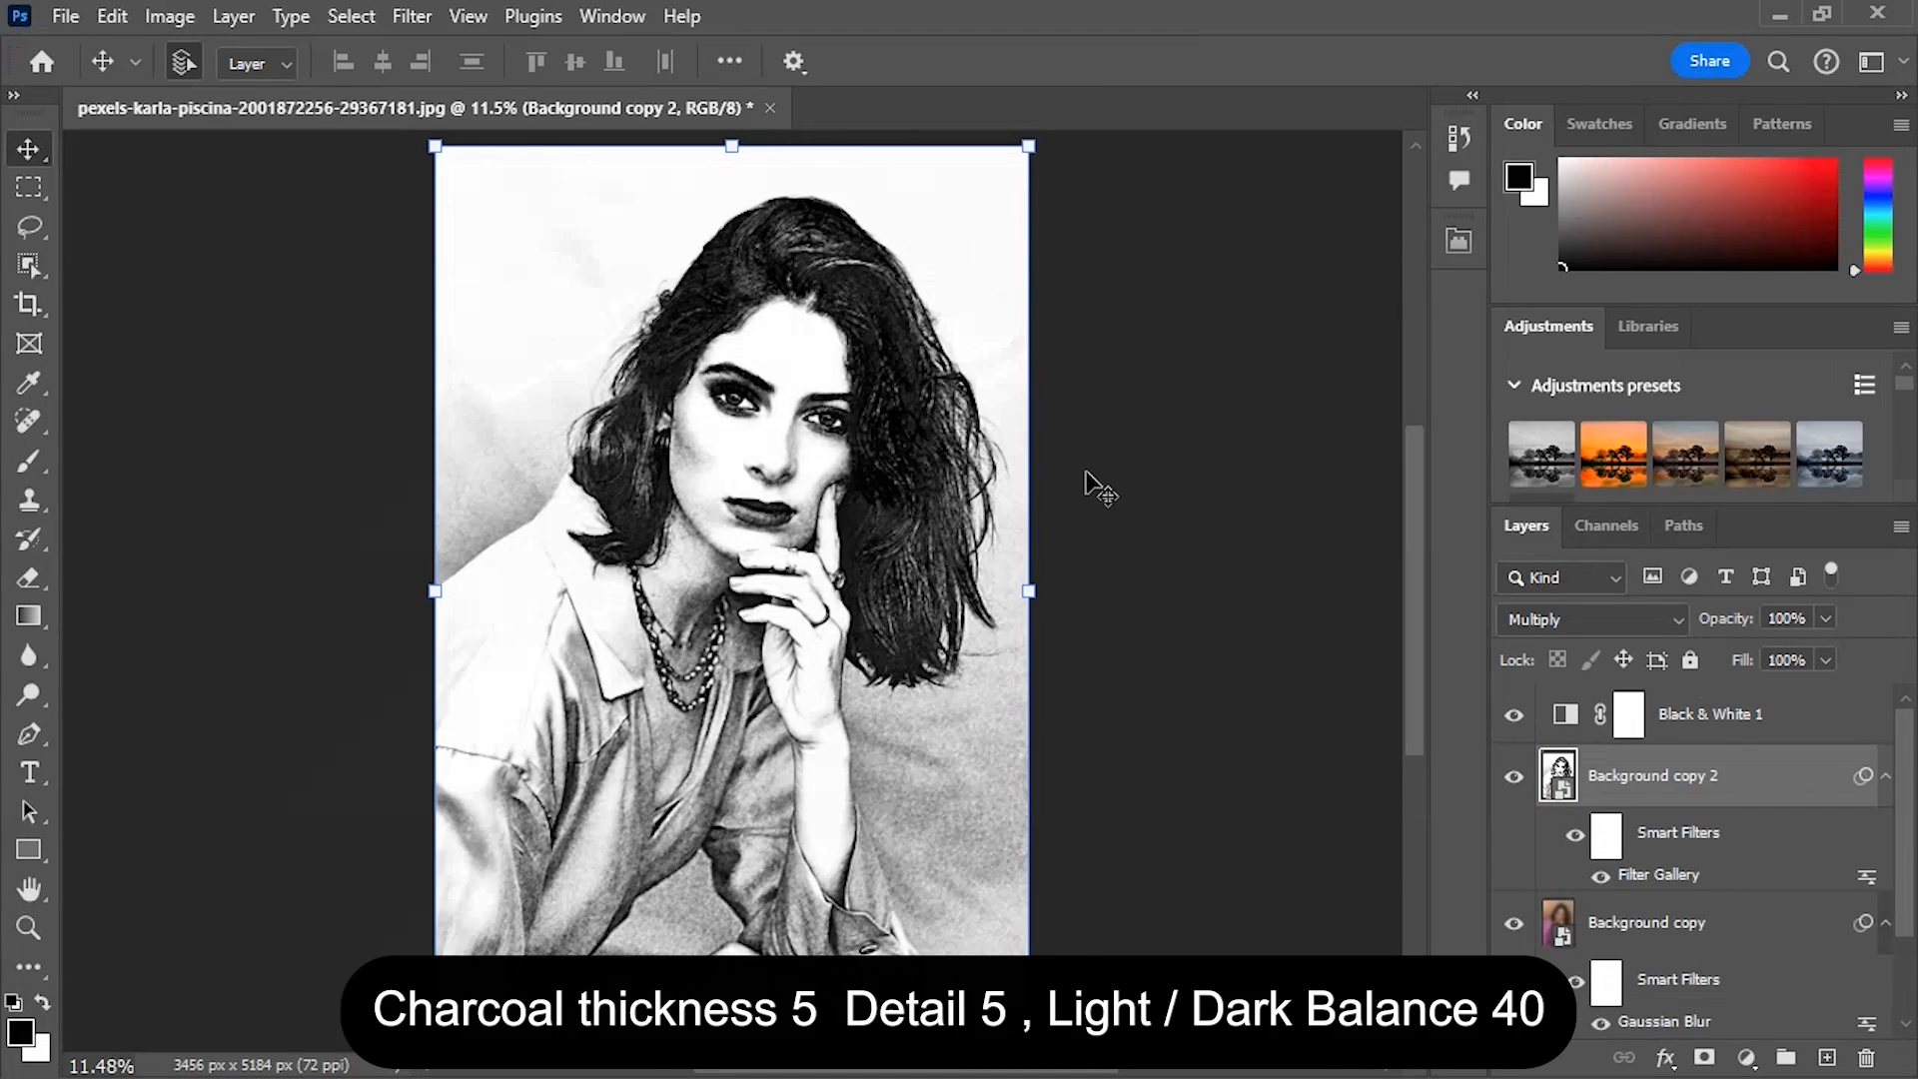
pyautogui.moveTo(1743, 662)
pyautogui.mouseDown()
pyautogui.moveTo(1715, 657)
pyautogui.moveTo(1731, 657)
pyautogui.mouseUp()
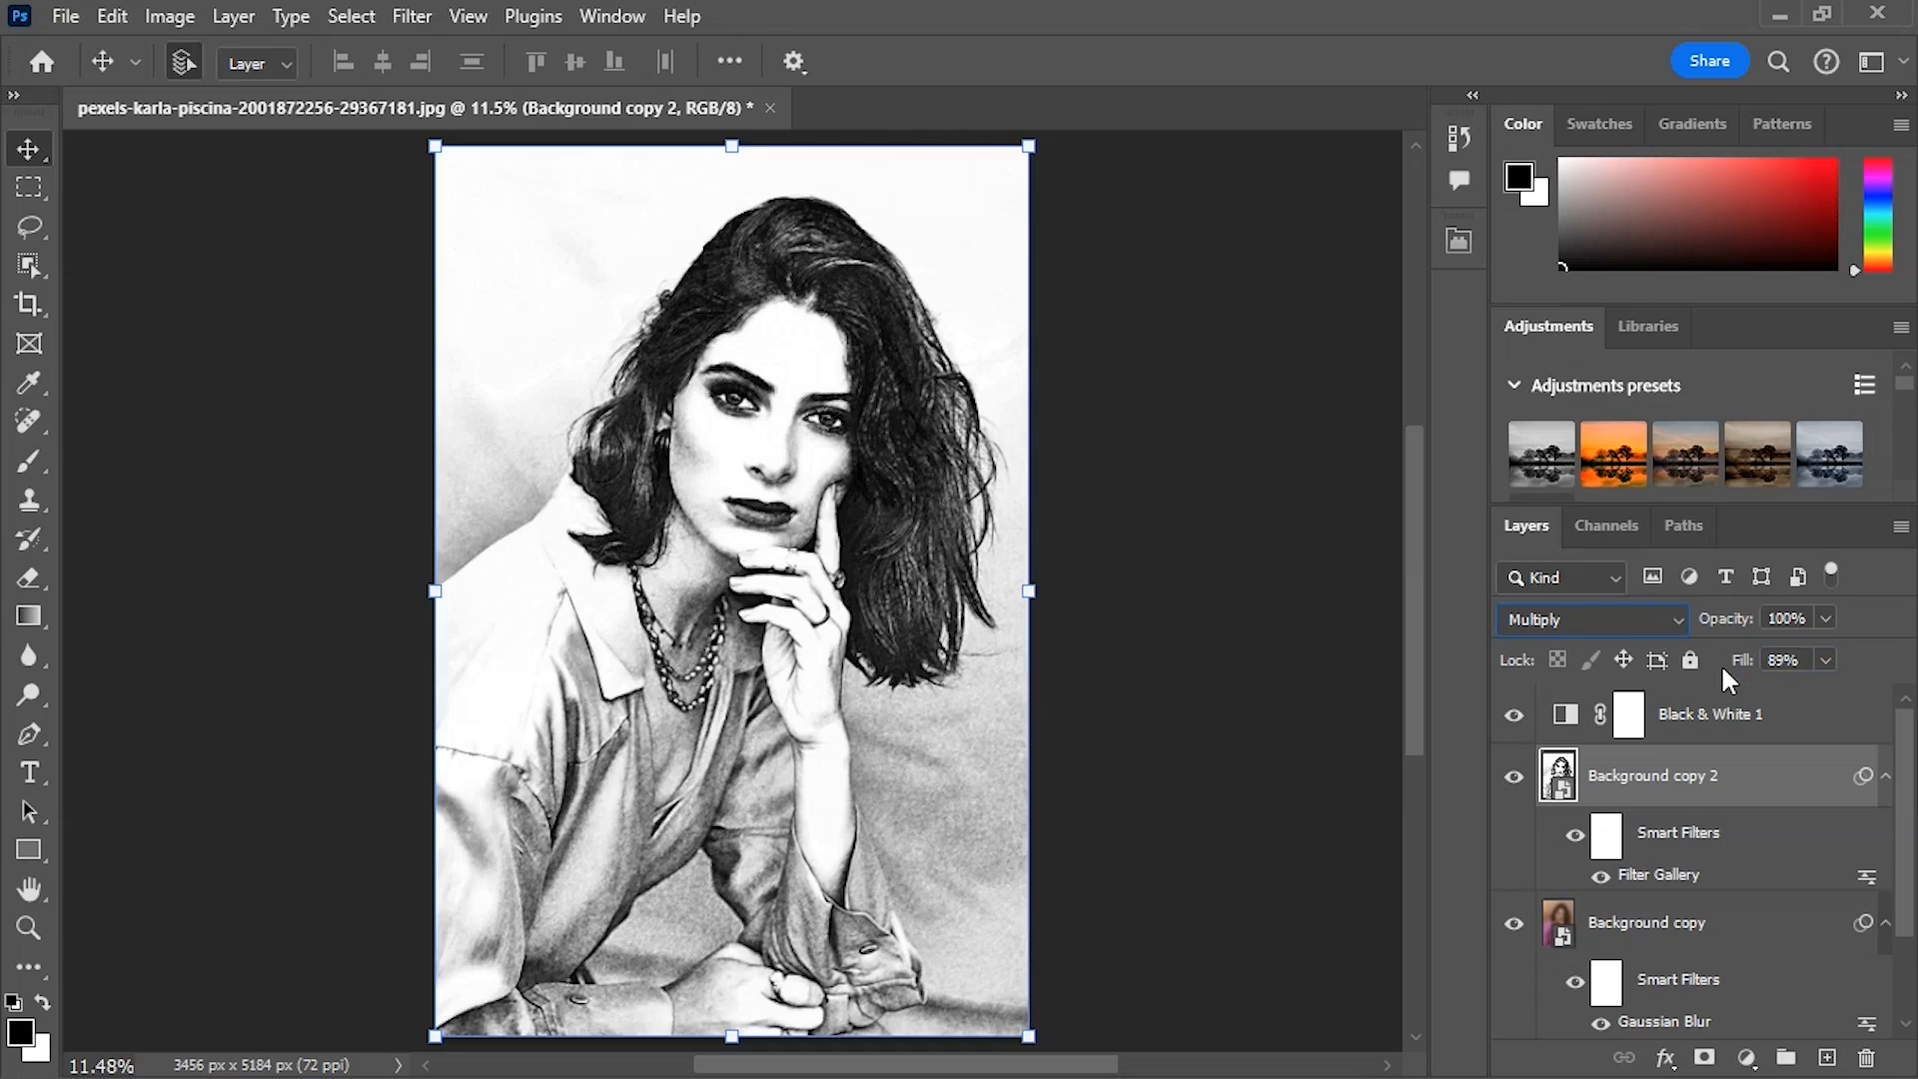
# - Compare the pencil-sketch result with the original photo by repeatedly showing only the Background layer and restoring the other layers
pyautogui.scroll(-3, 1910, 829)
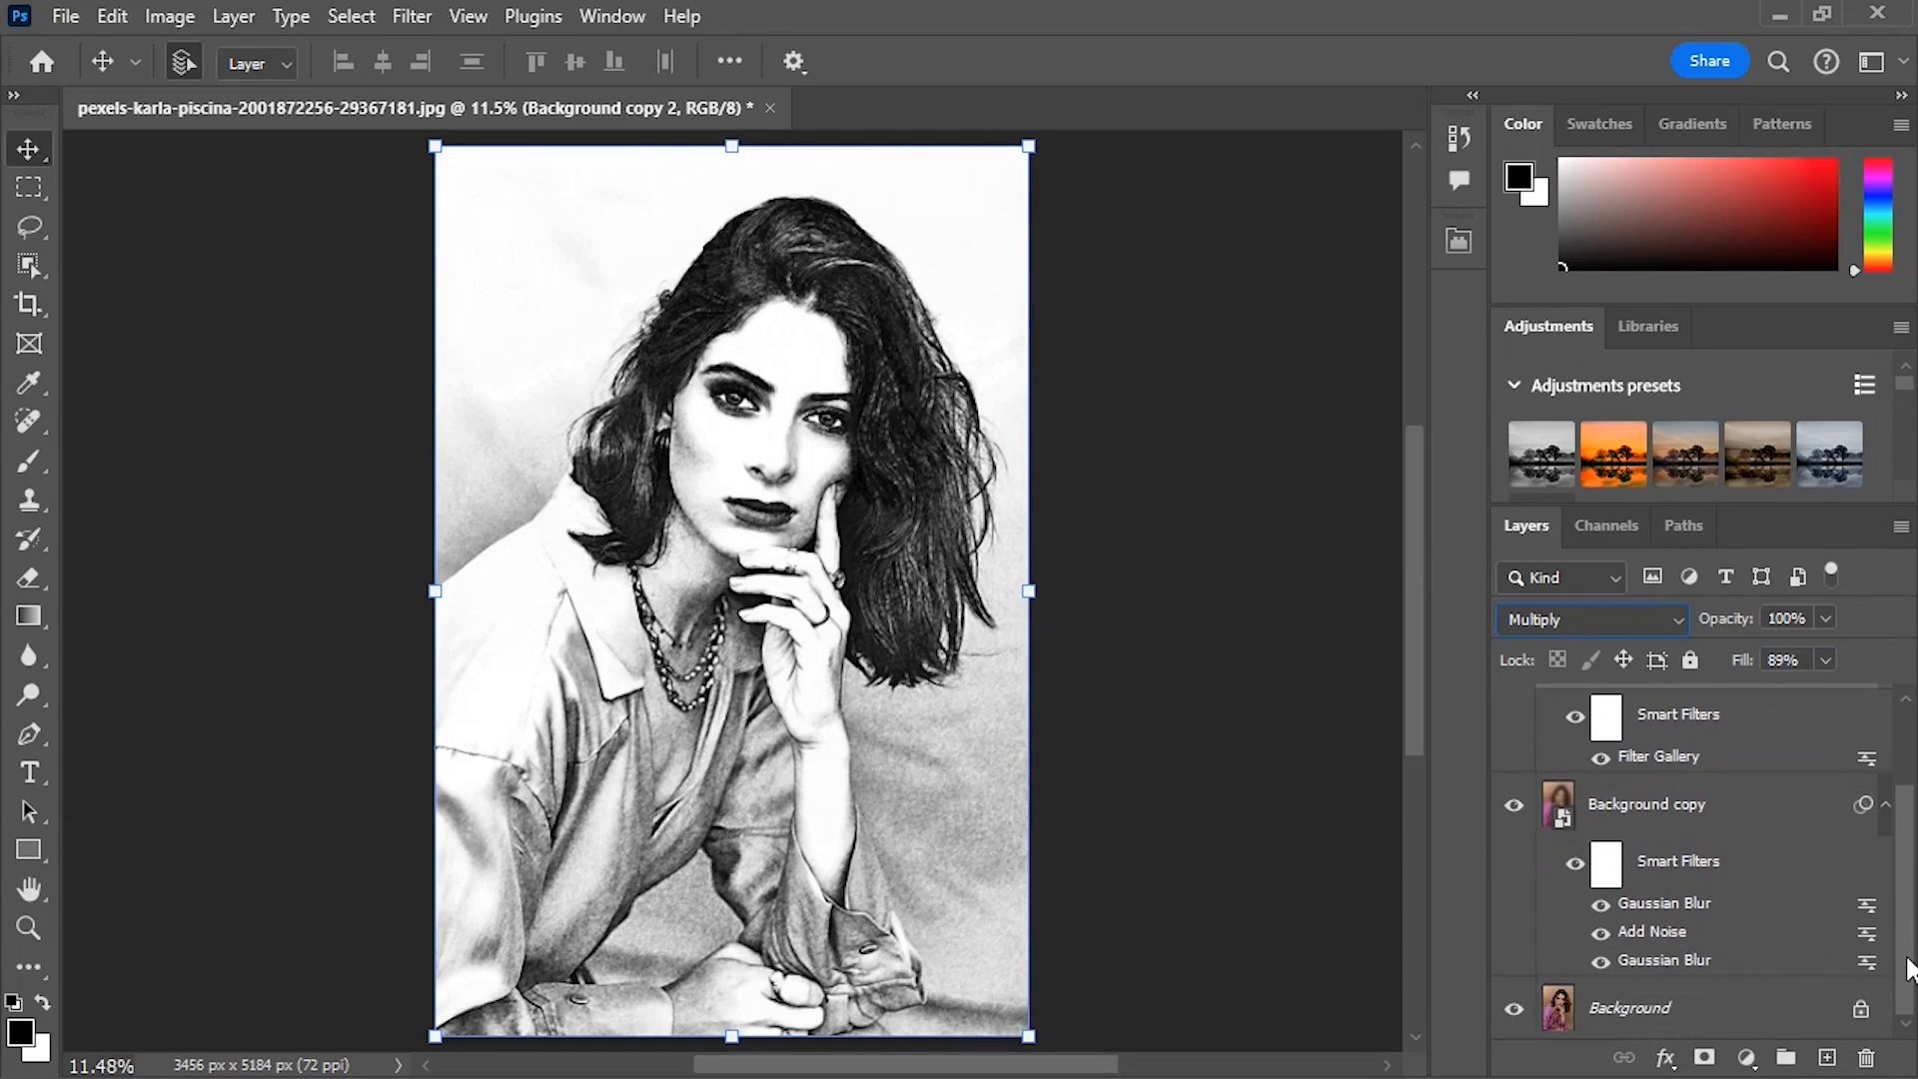
pyautogui.keyDown('alt'); pyautogui.click(1512, 1011); pyautogui.keyUp('alt')
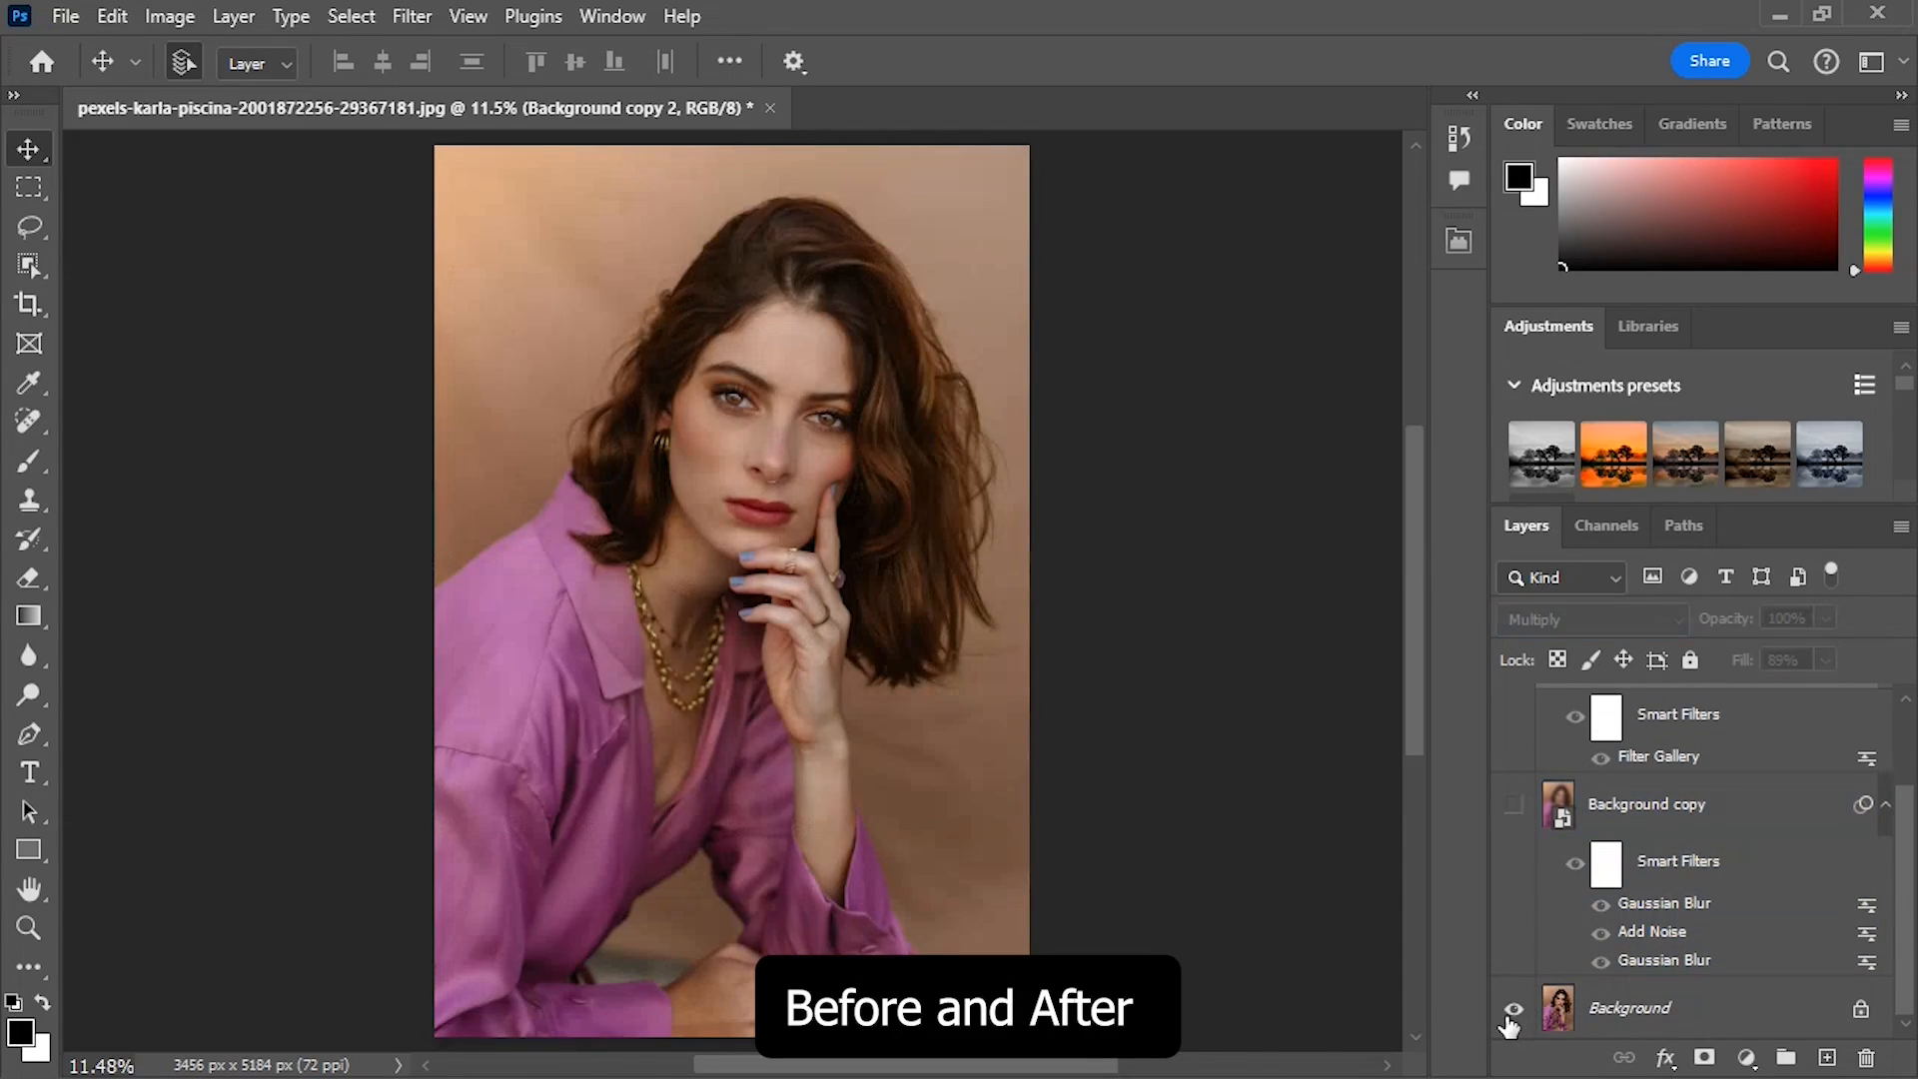
pyautogui.keyDown('alt'); pyautogui.click(1512, 1011); pyautogui.keyUp('alt')
pyautogui.keyDown('alt'); pyautogui.click(1511, 1011); pyautogui.keyUp('alt')
pyautogui.keyDown('alt'); pyautogui.click(1512, 1011); pyautogui.keyUp('alt')
pyautogui.keyDown('alt'); pyautogui.click(1508, 1014); pyautogui.keyUp('alt')
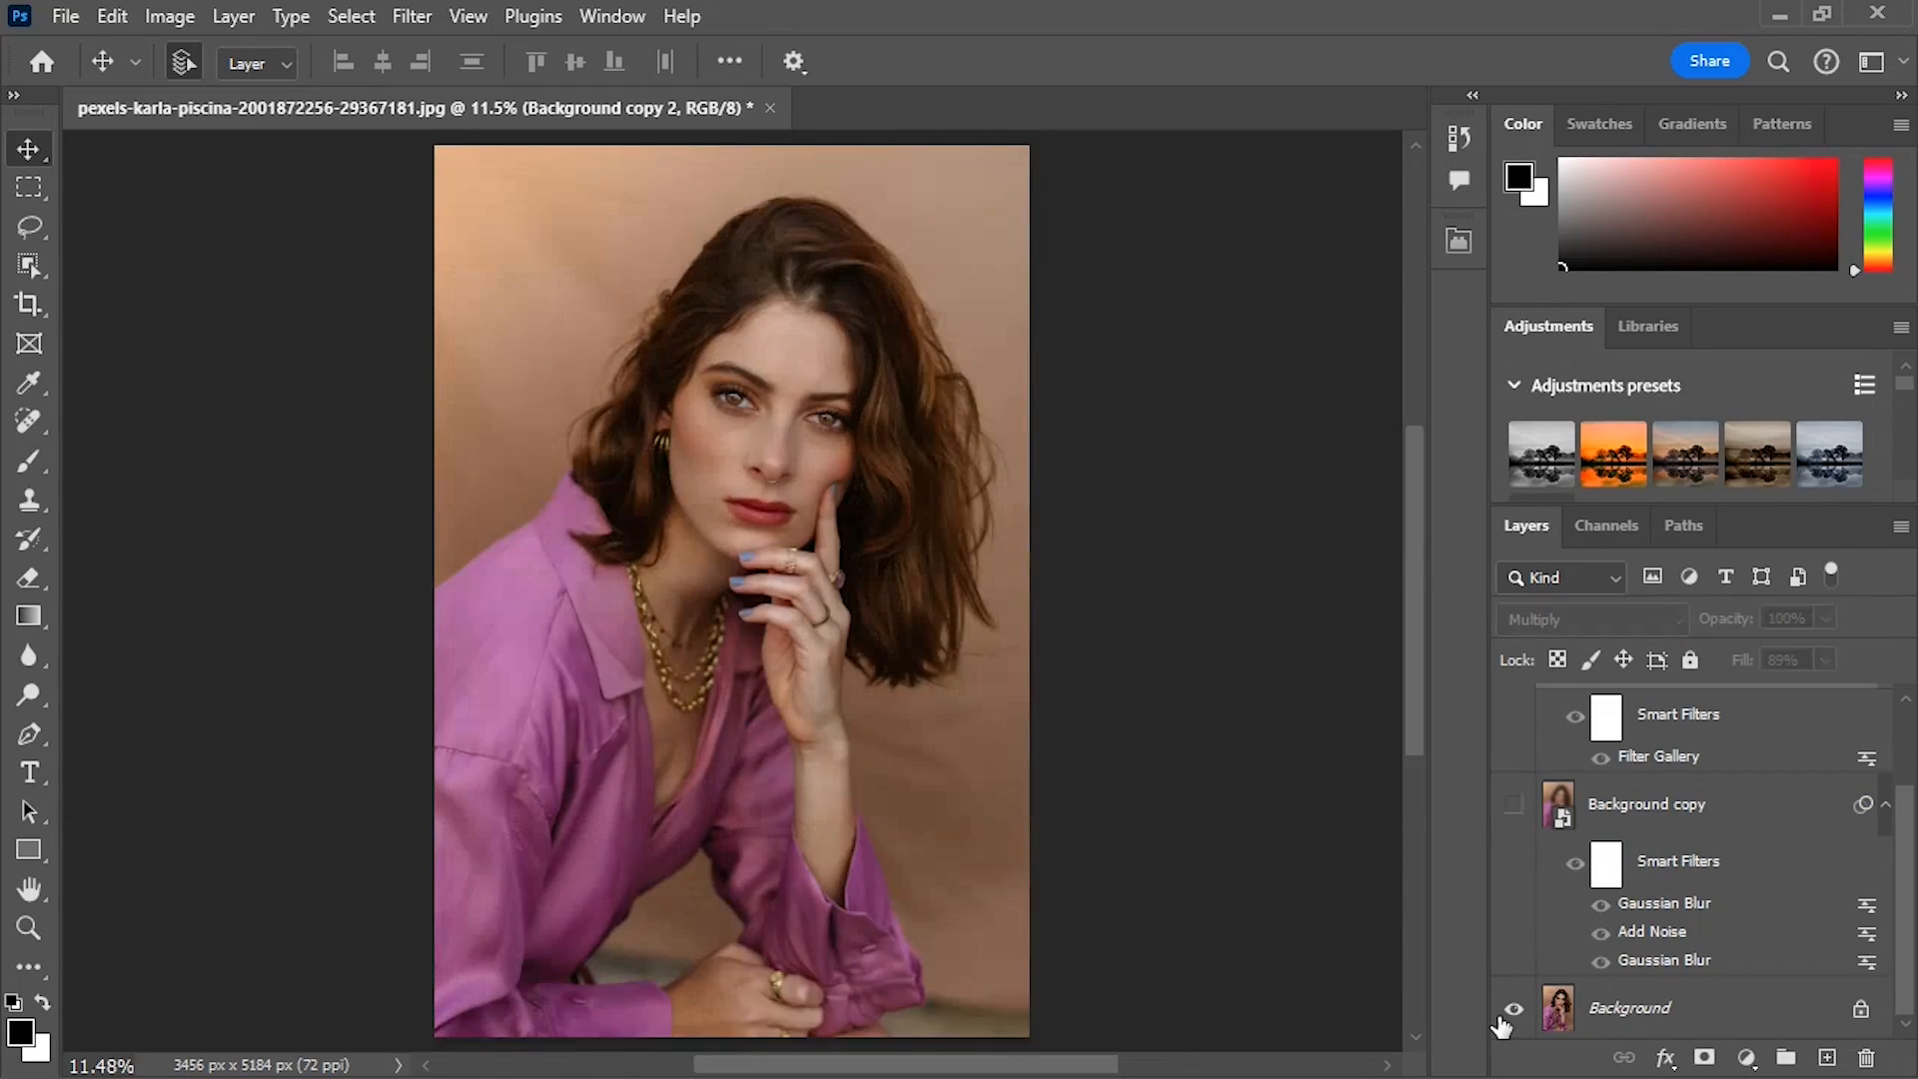
pyautogui.keyDown('alt'); pyautogui.click(1506, 1014); pyautogui.keyUp('alt')
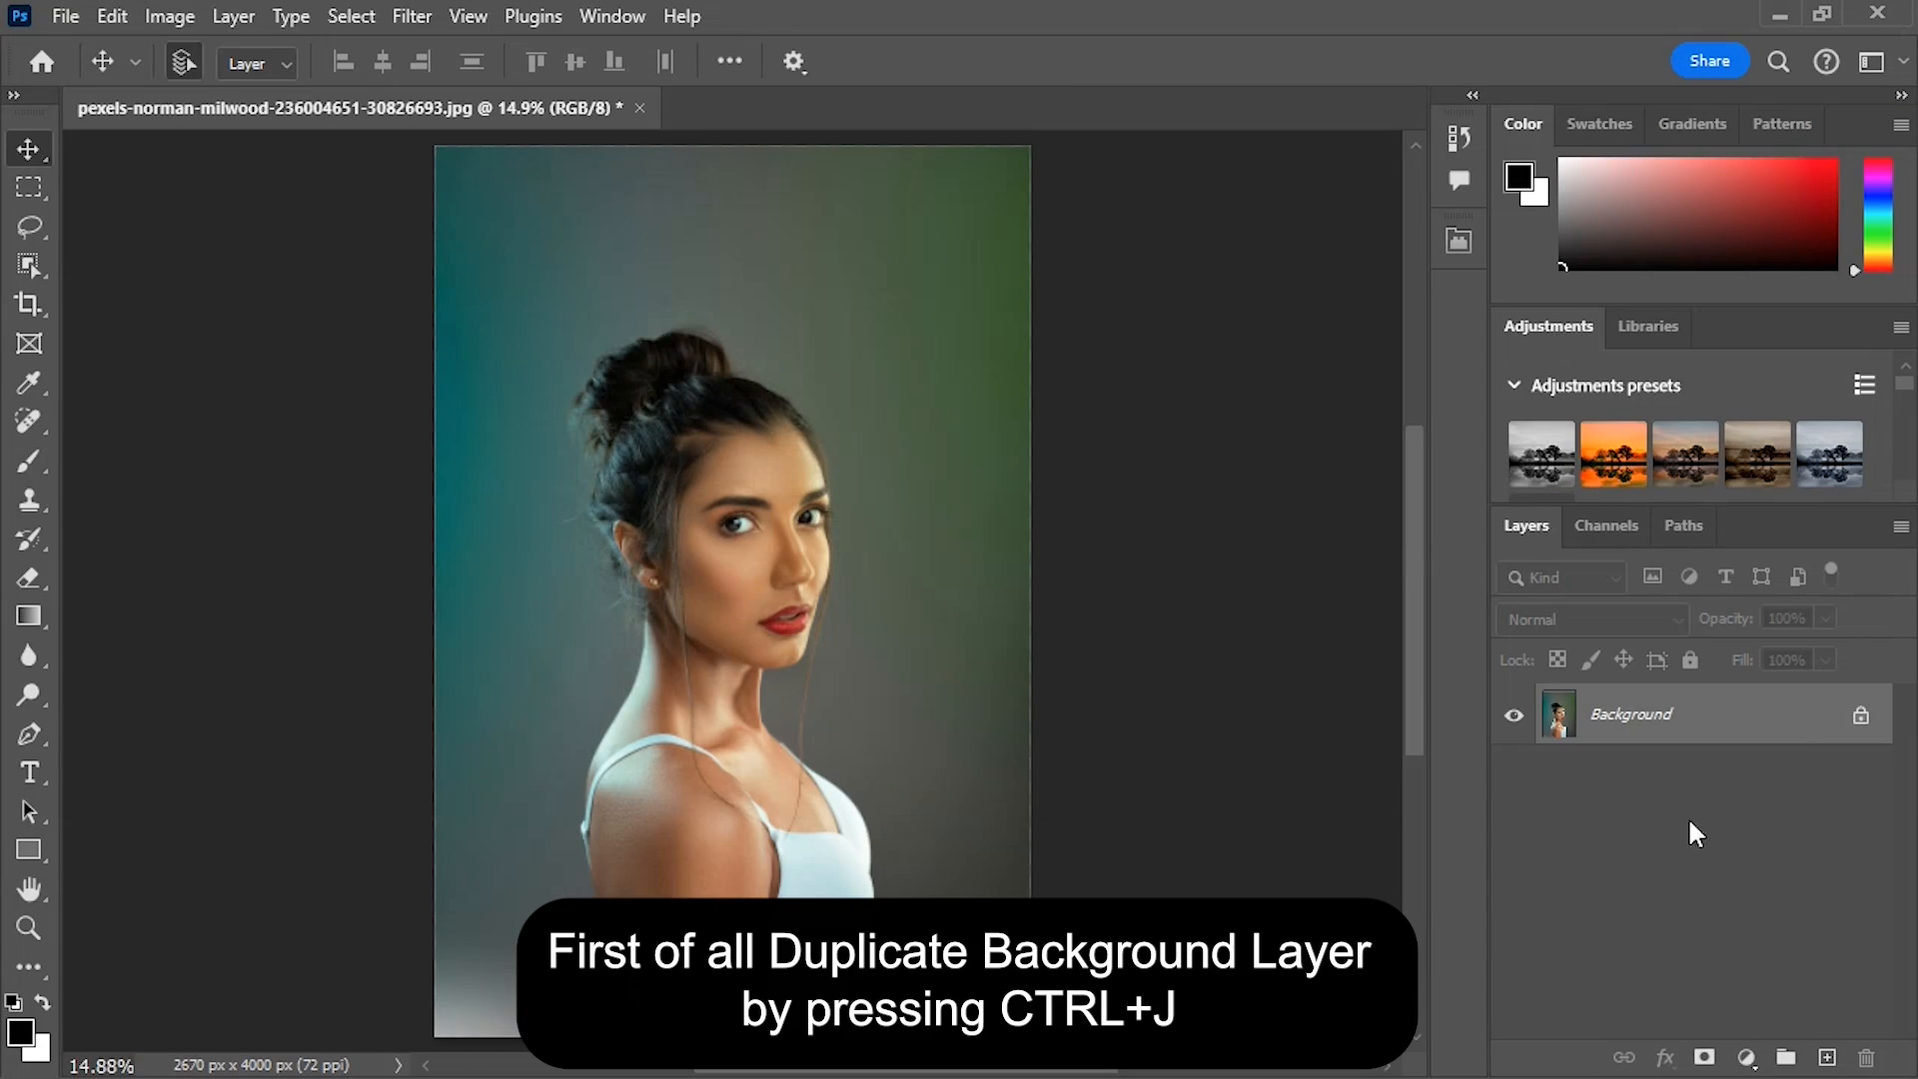
# - Duplicate the Background layer of the portrait and disable the green and blue channels in the copy's blending options
pyautogui.moveTo(1796, 726); pyautogui.dragTo(1828, 1033)
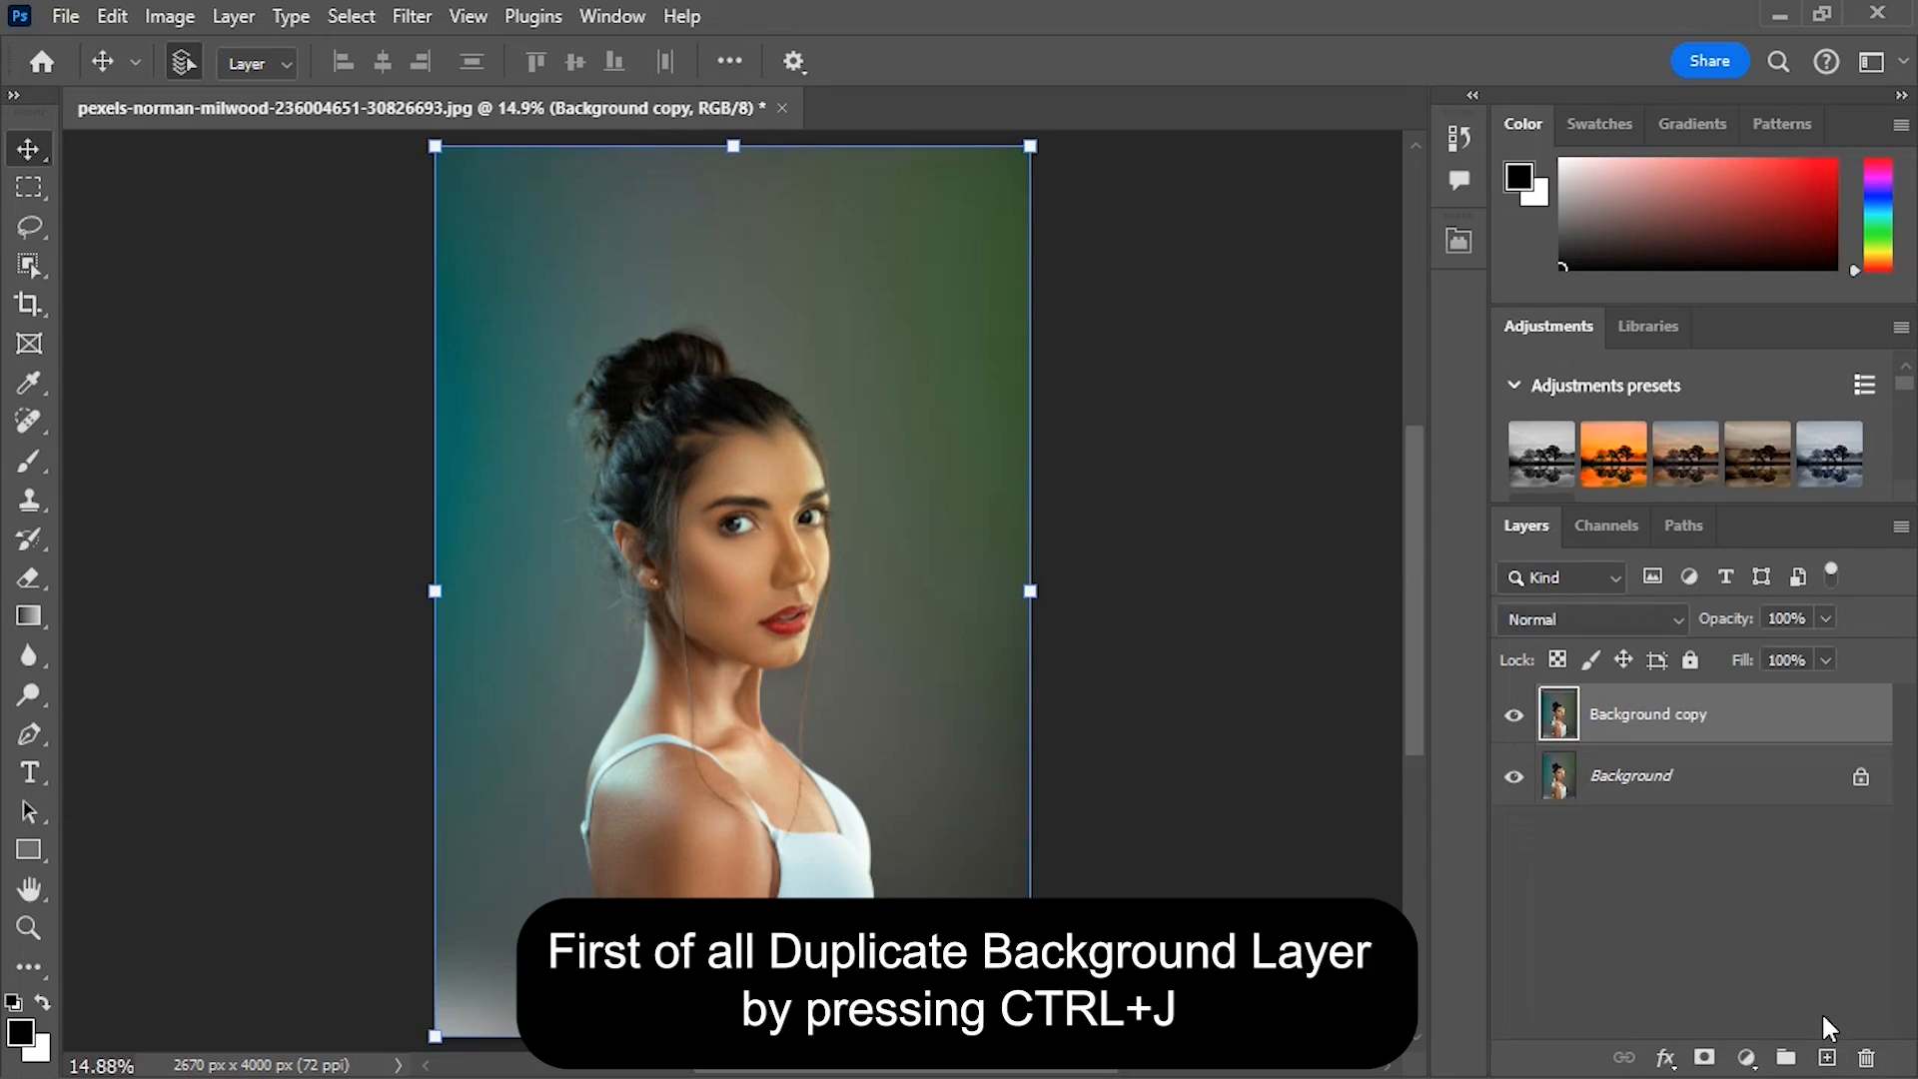
pyautogui.click(1667, 1056)
pyautogui.click(1698, 764)
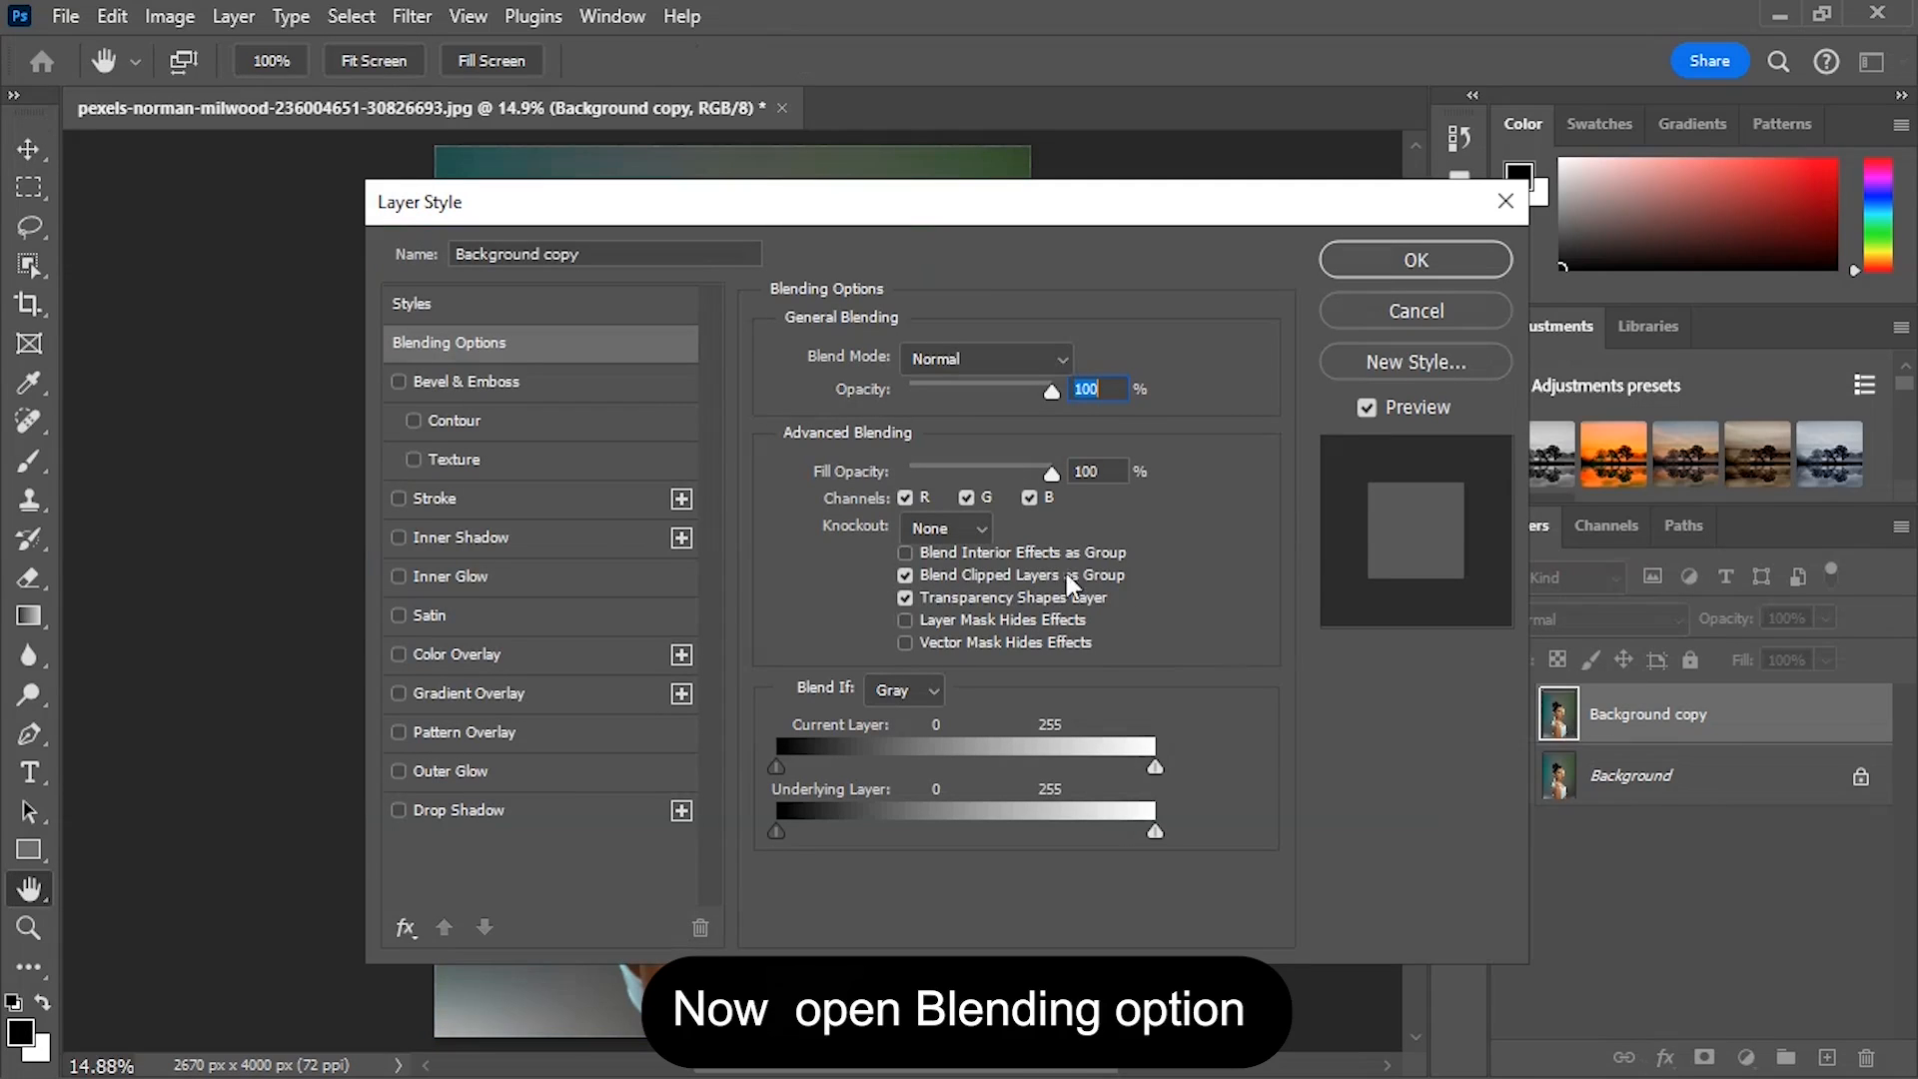
pyautogui.click(966, 498)
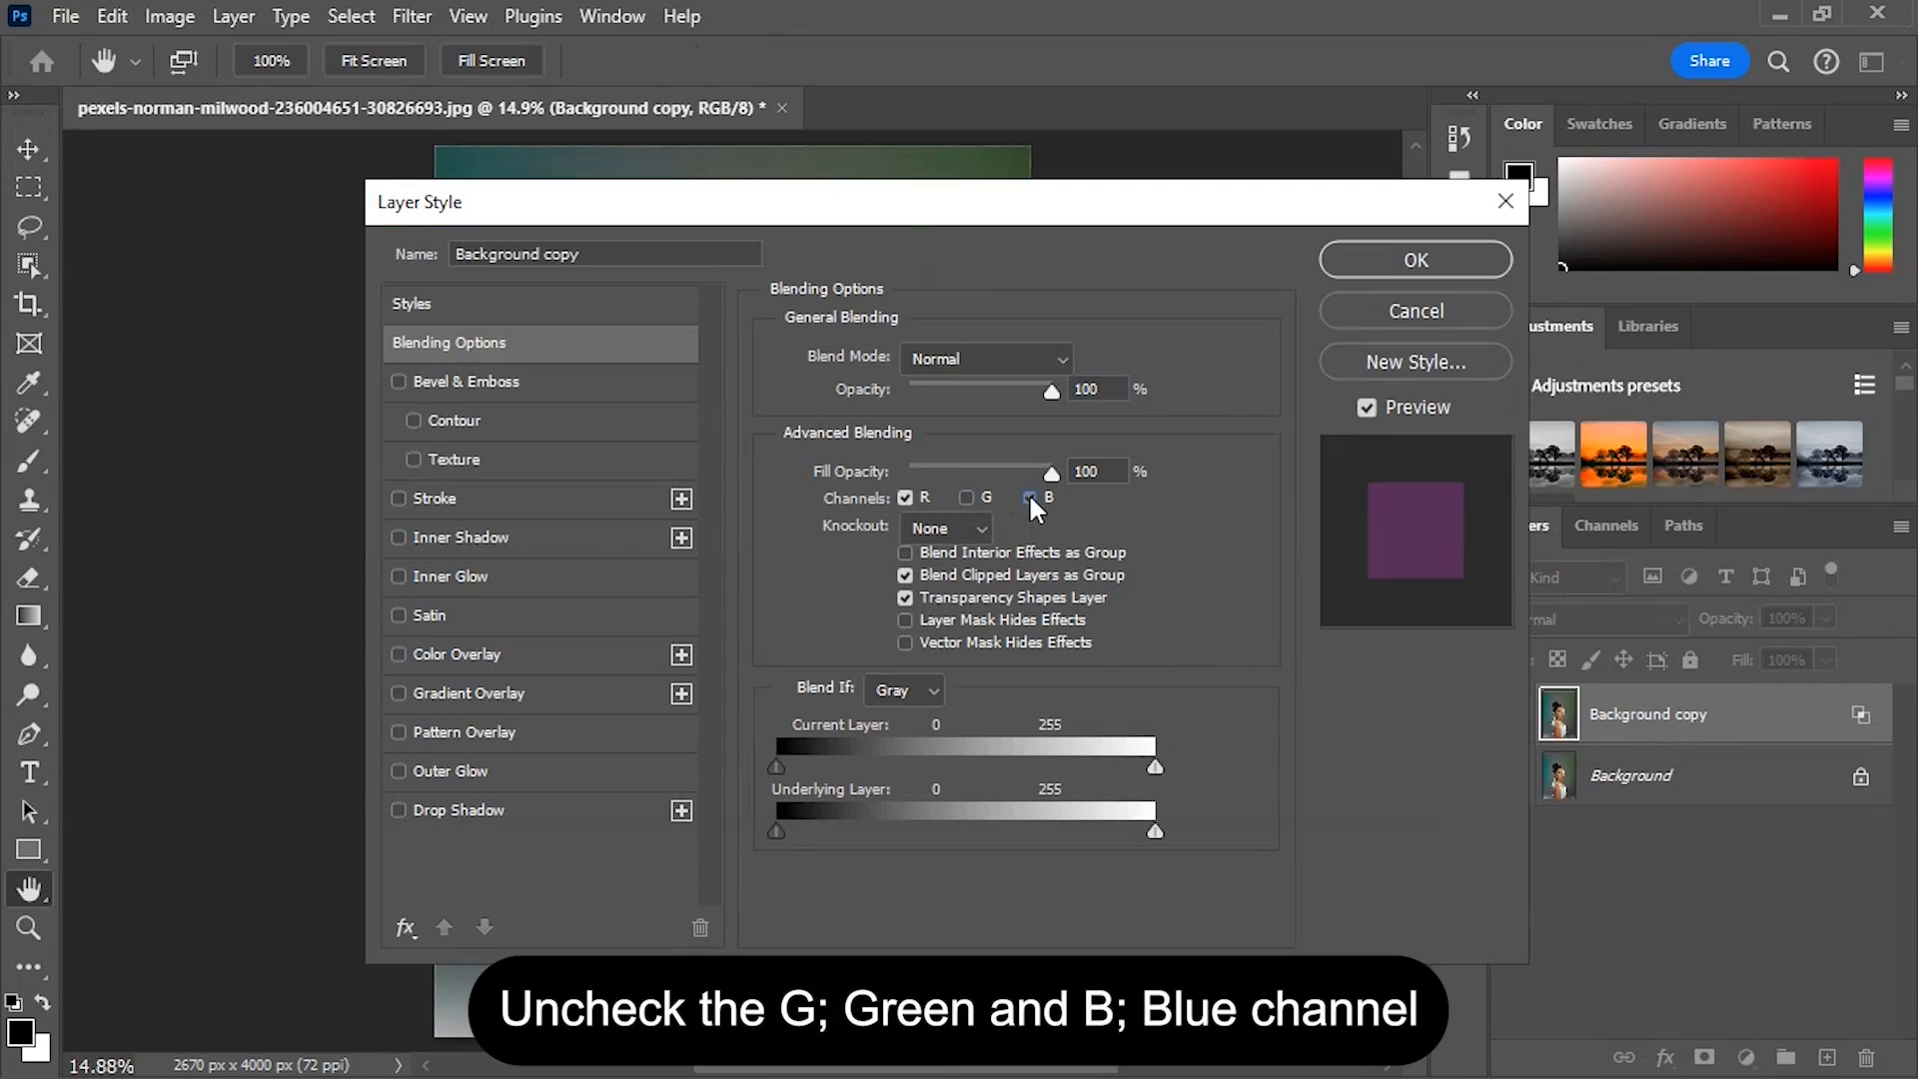
pyautogui.click(1365, 269)
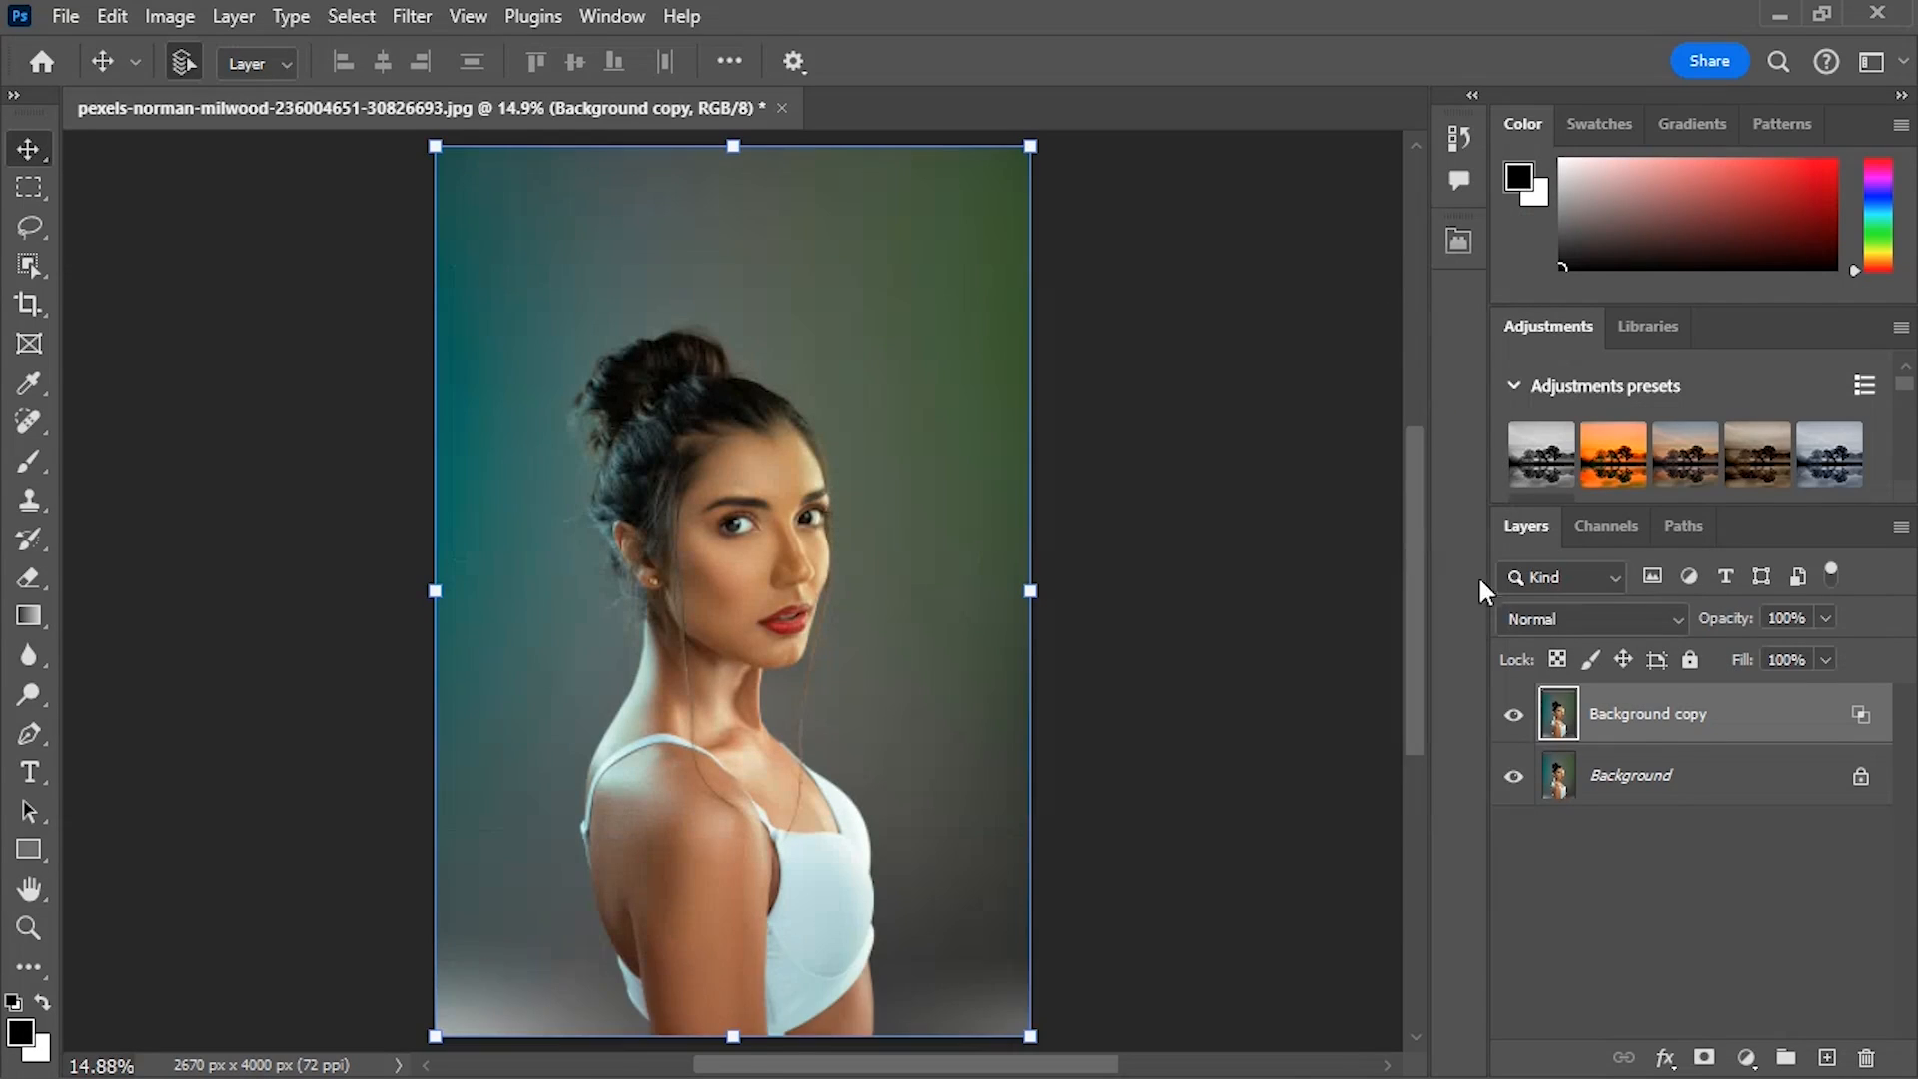
# - Unlock the original Background layer and disable its red channel in the blending options
pyautogui.click(1683, 776)
pyautogui.click(1860, 776)
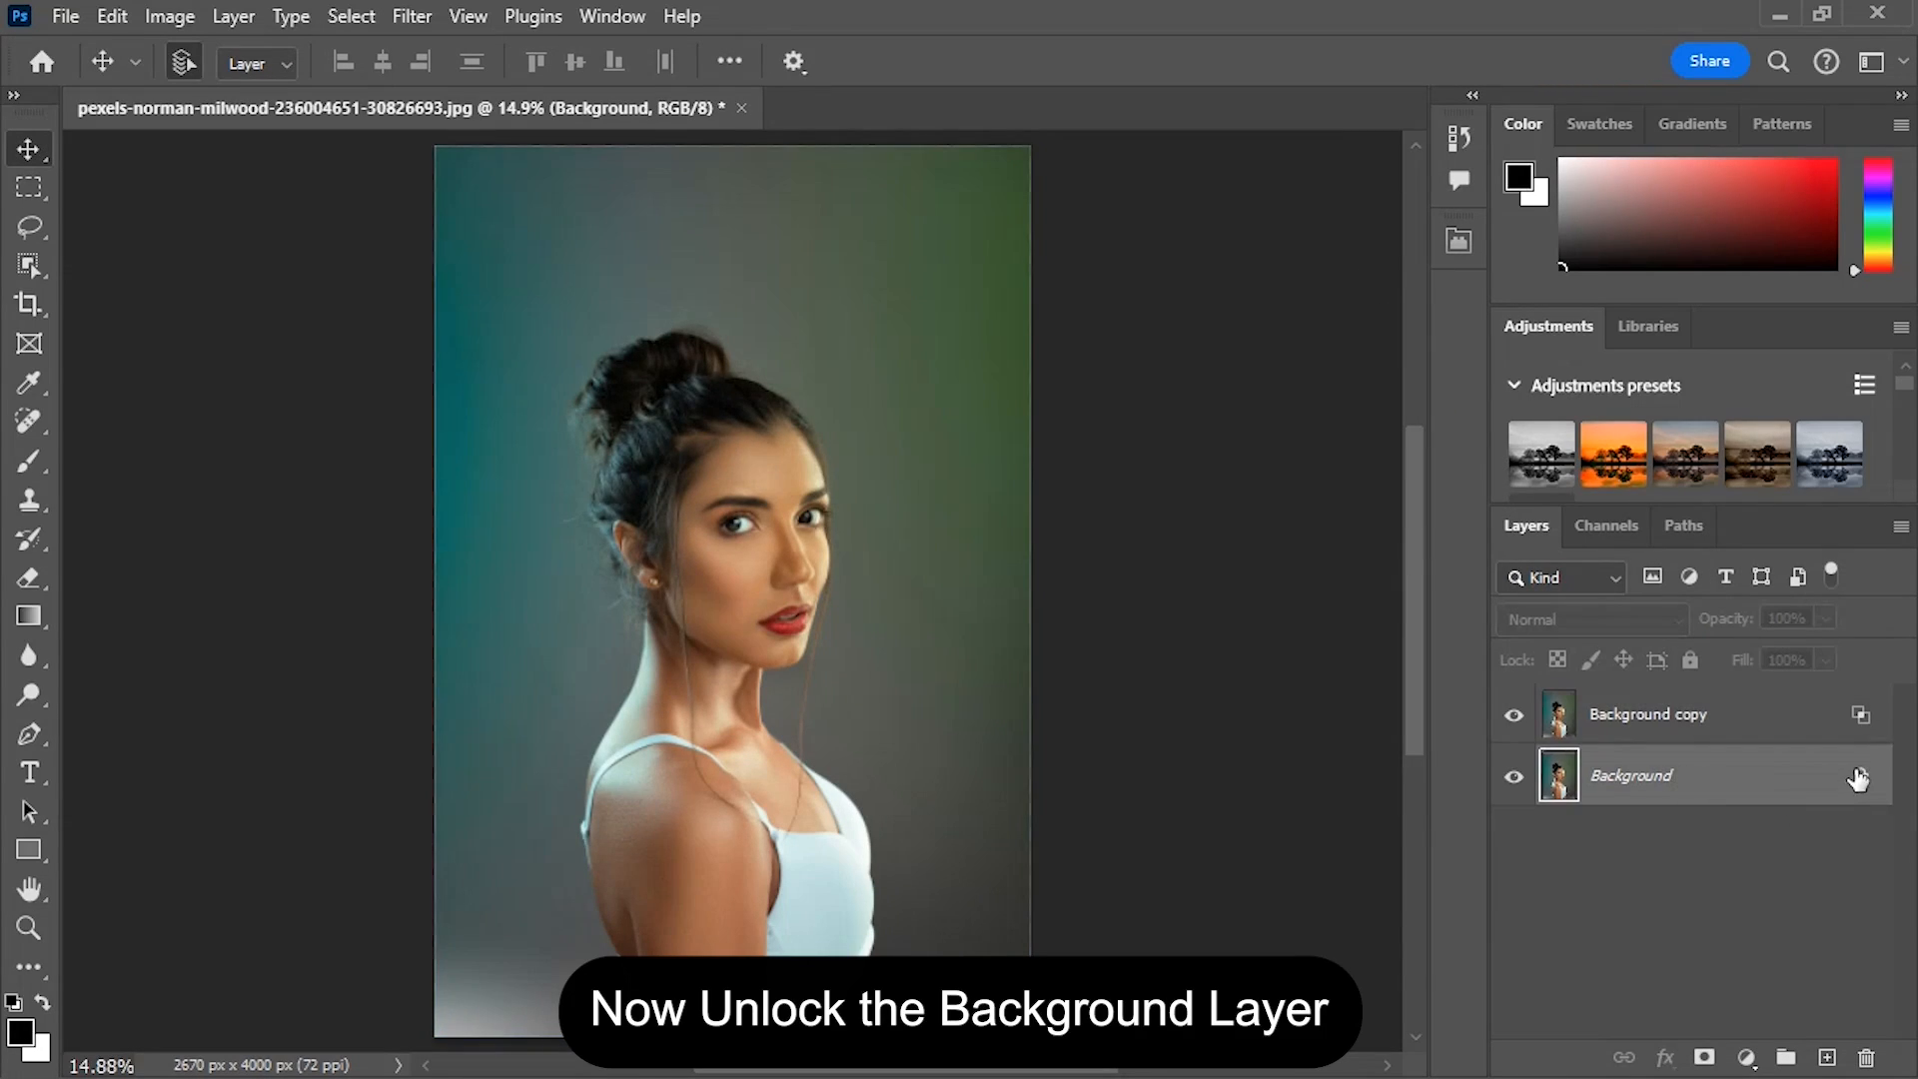
pyautogui.click(1665, 1058)
pyautogui.click(1684, 766)
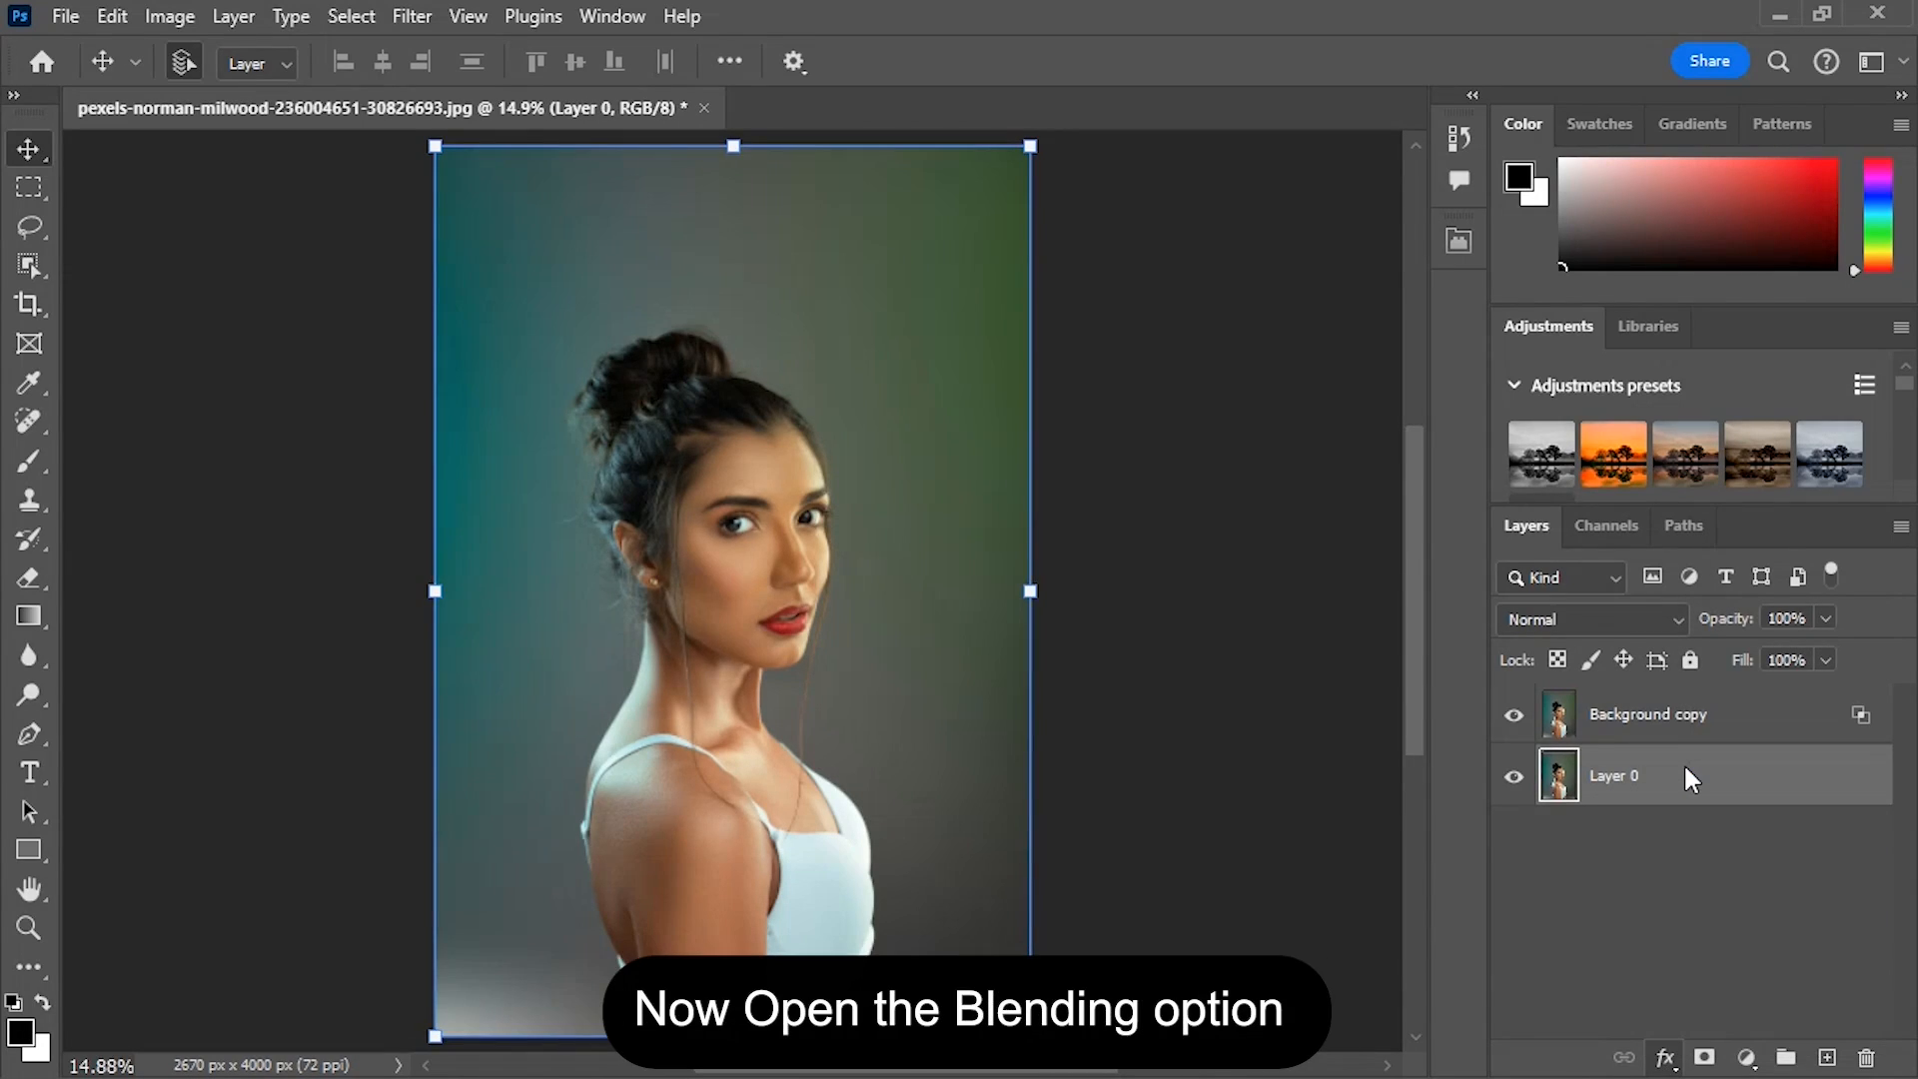
pyautogui.click(905, 497)
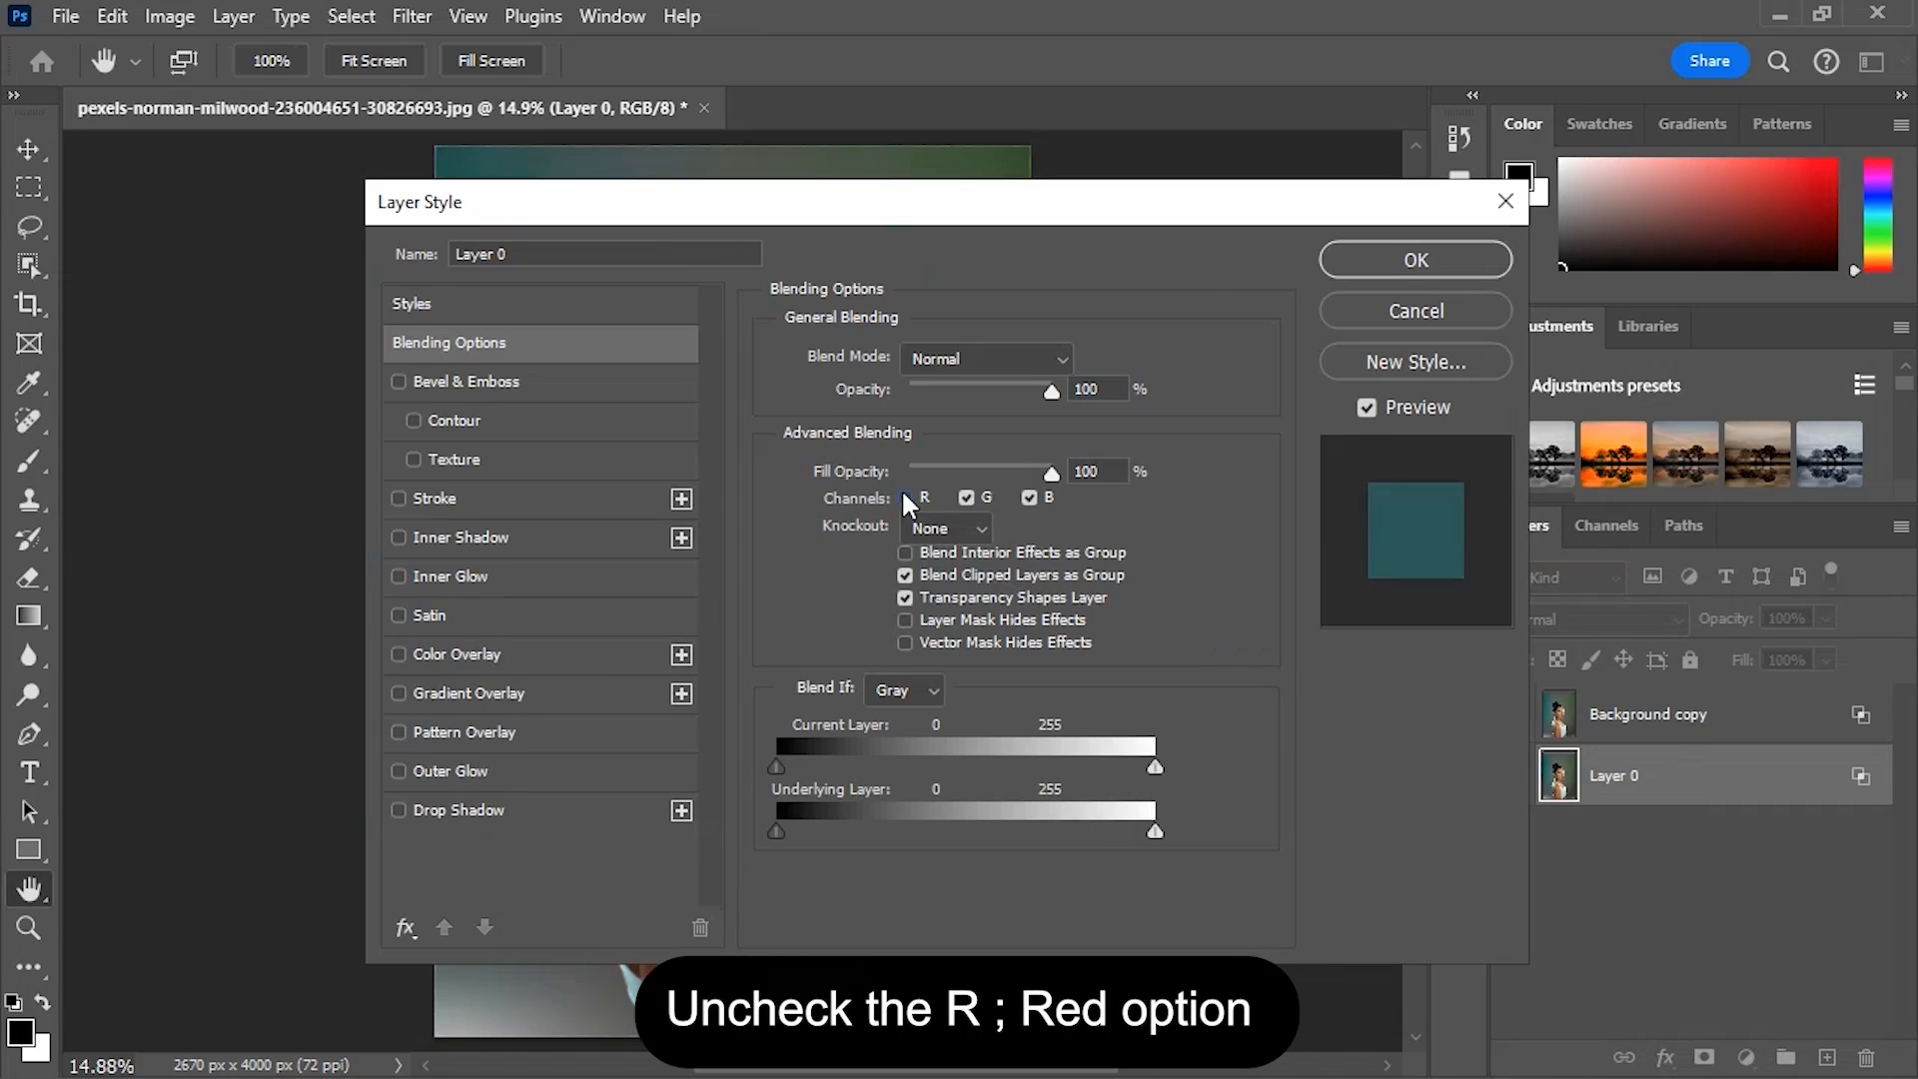
pyautogui.click(1404, 264)
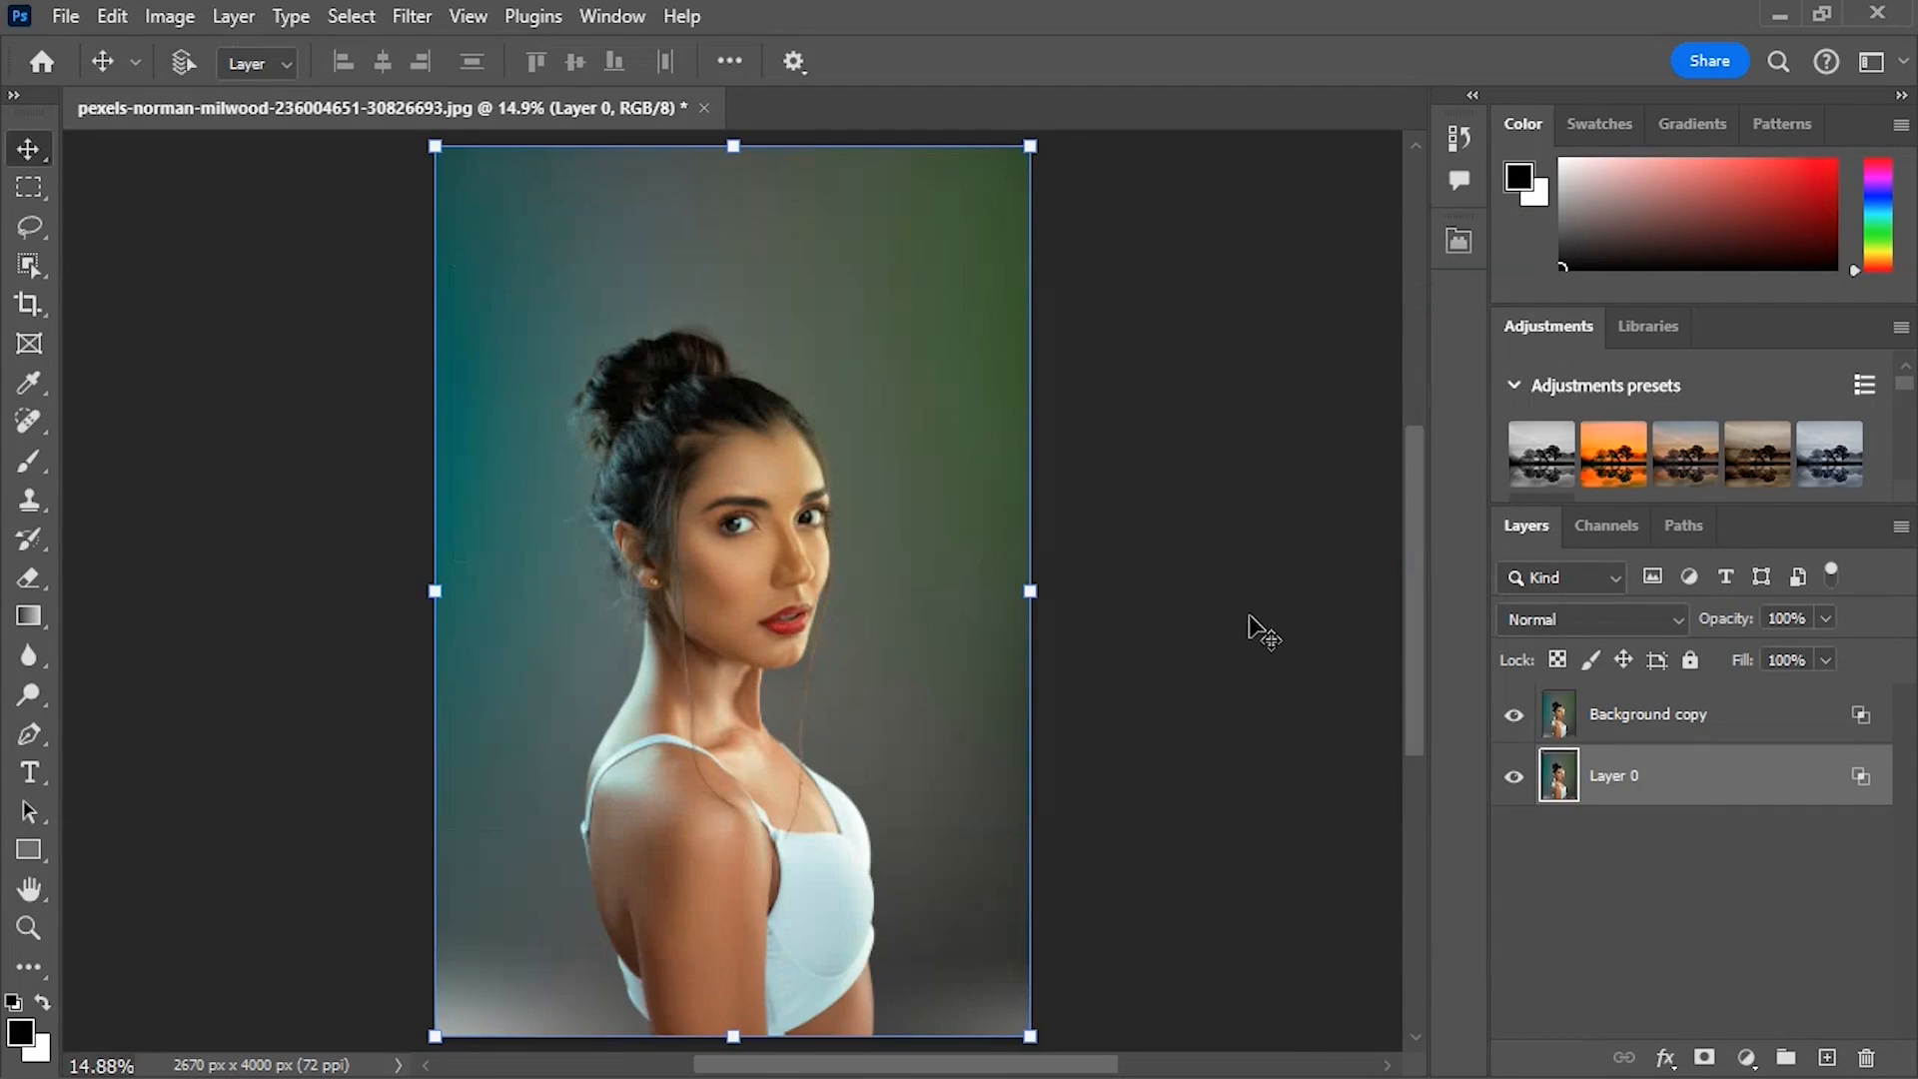
# - Flip Layer 0 horizontally with Free Transform
pyautogui.hotkey('ctrl', 't')
pyautogui.rightClick(775, 483)
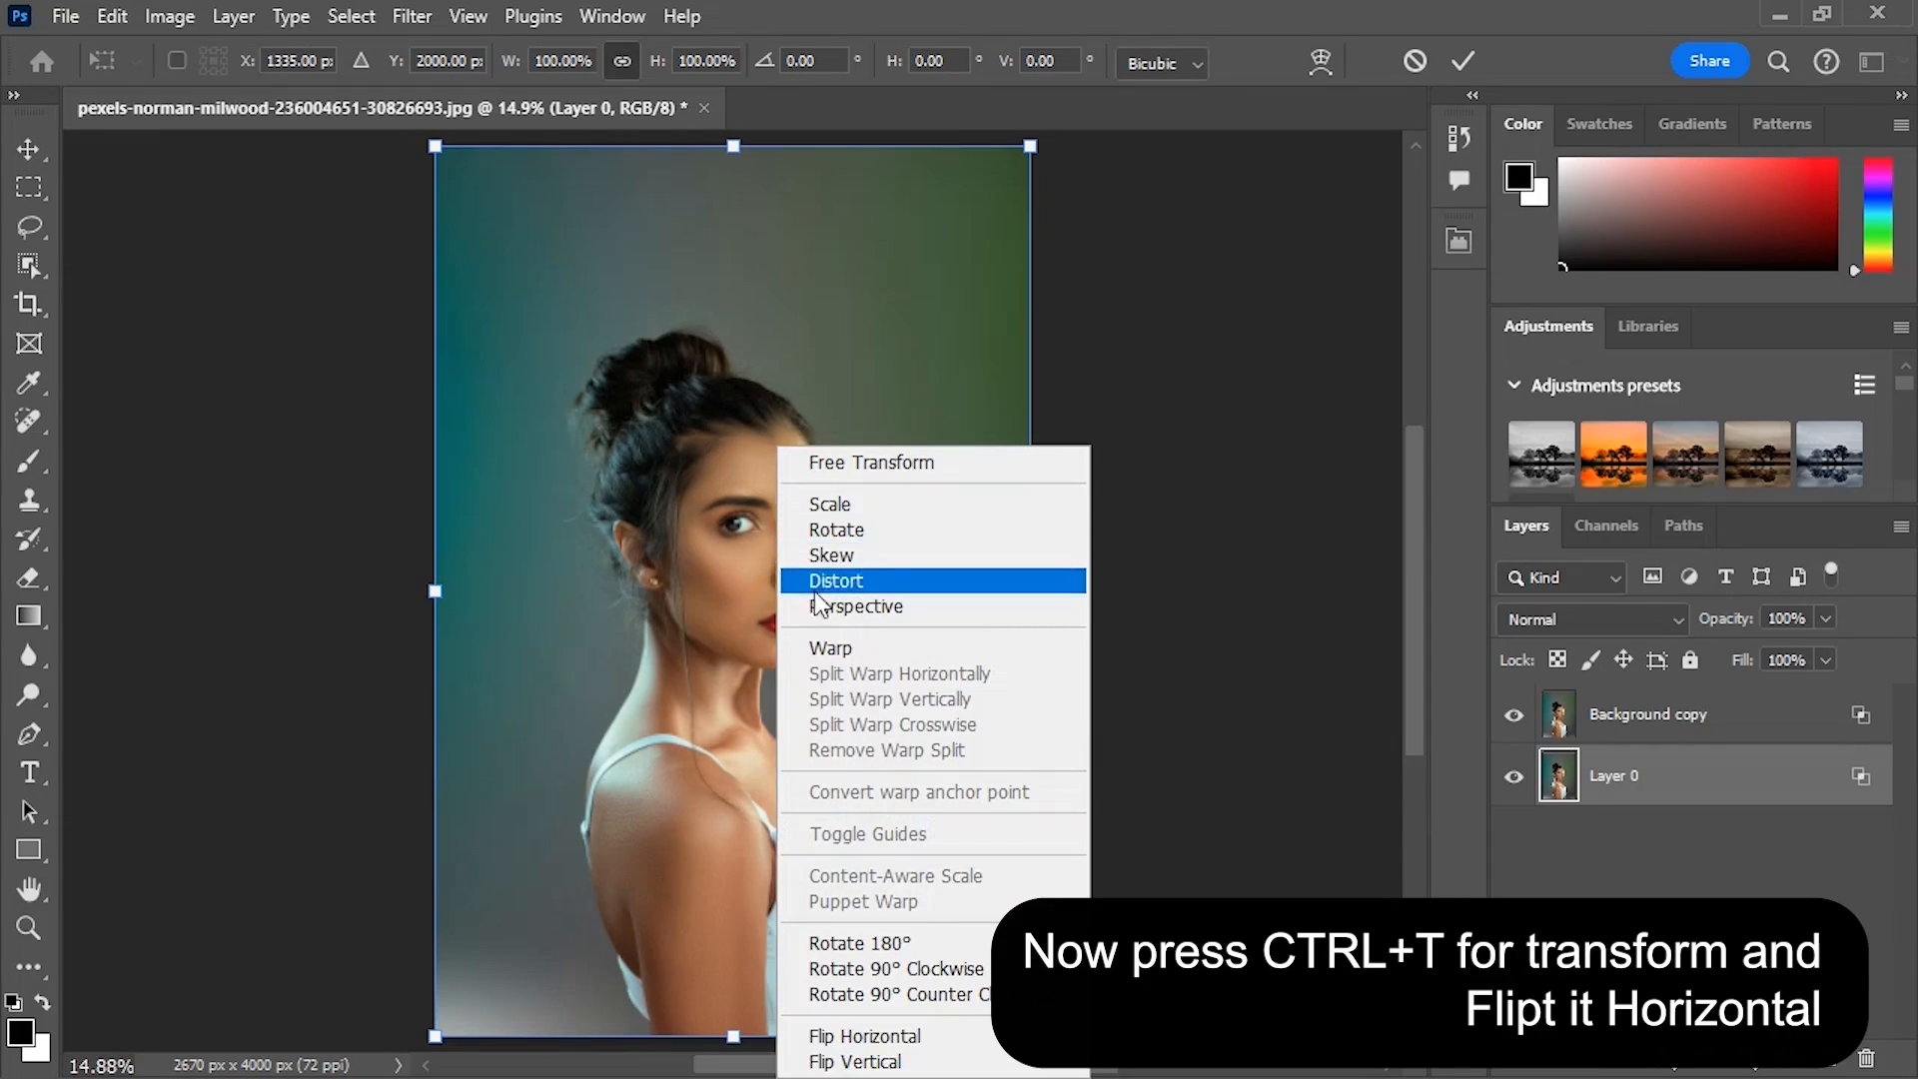
pyautogui.click(835, 1038)
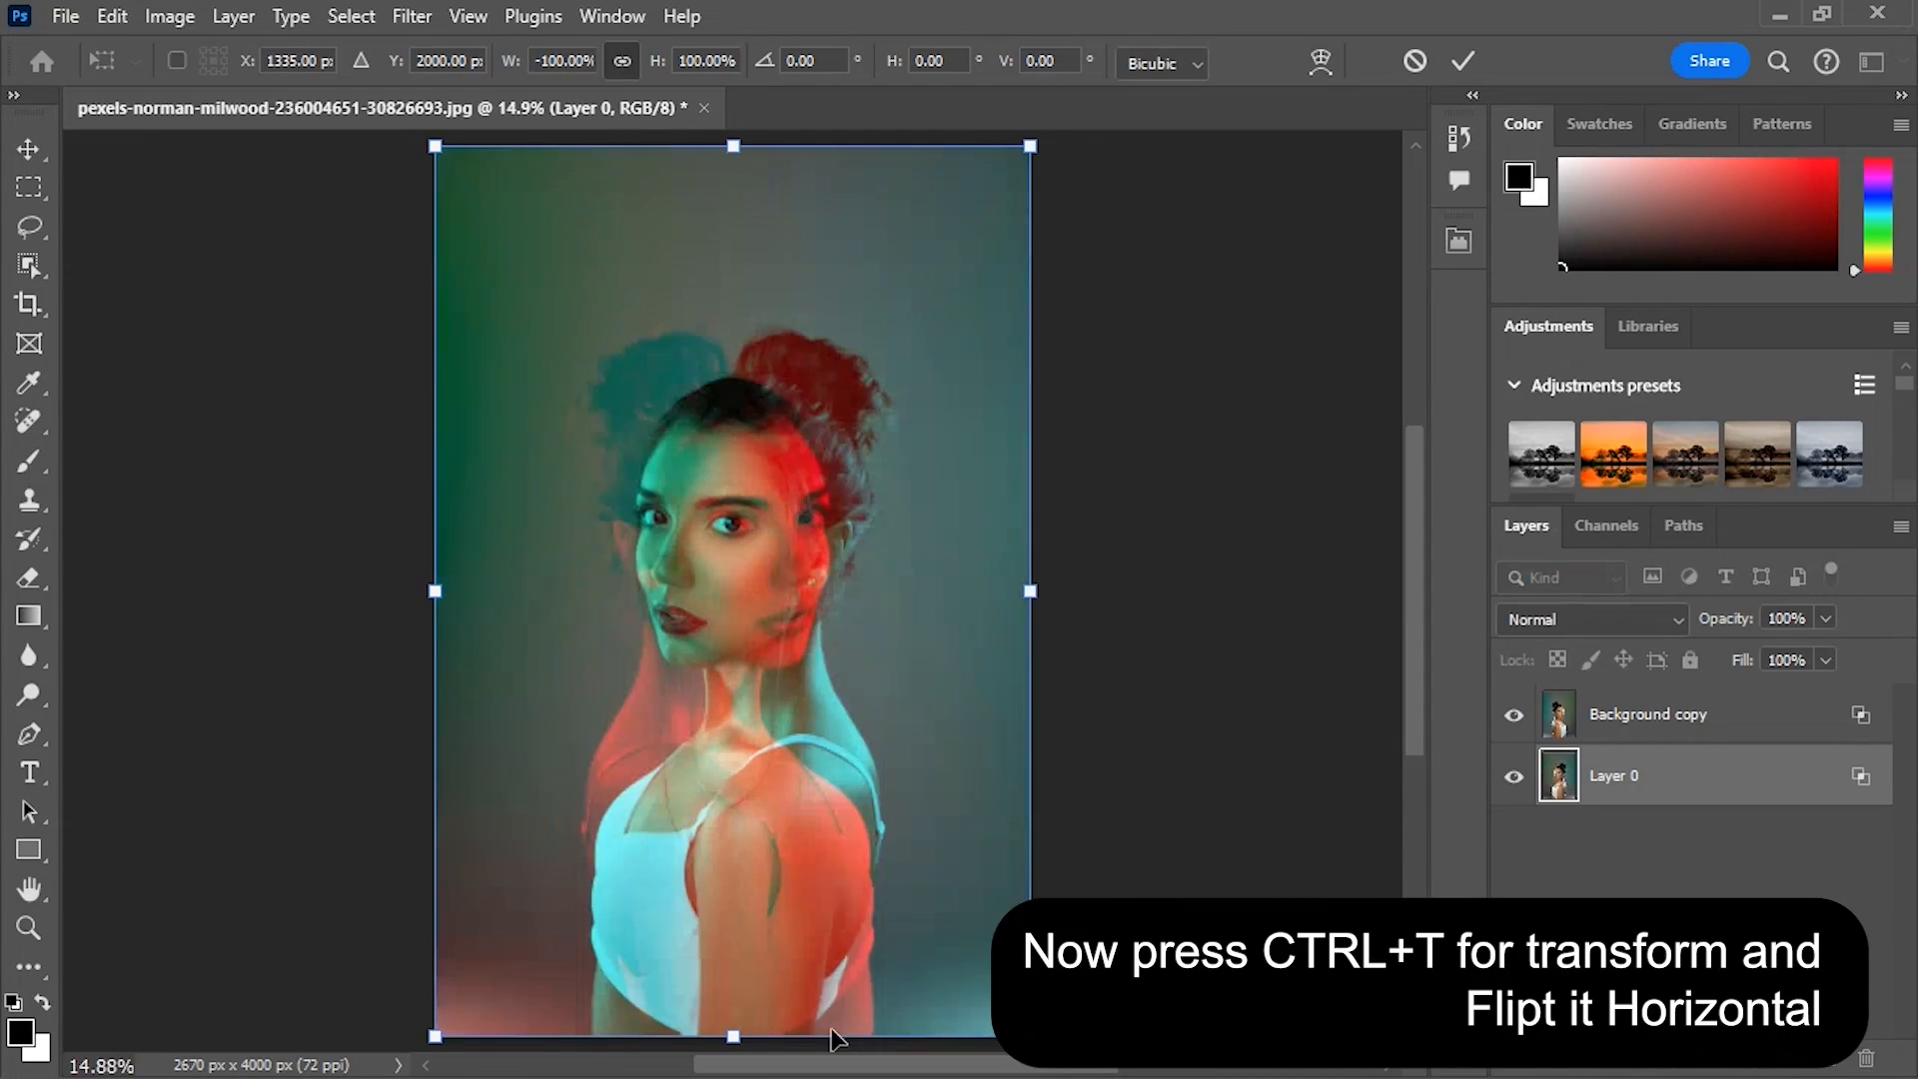
pyautogui.press('Return')
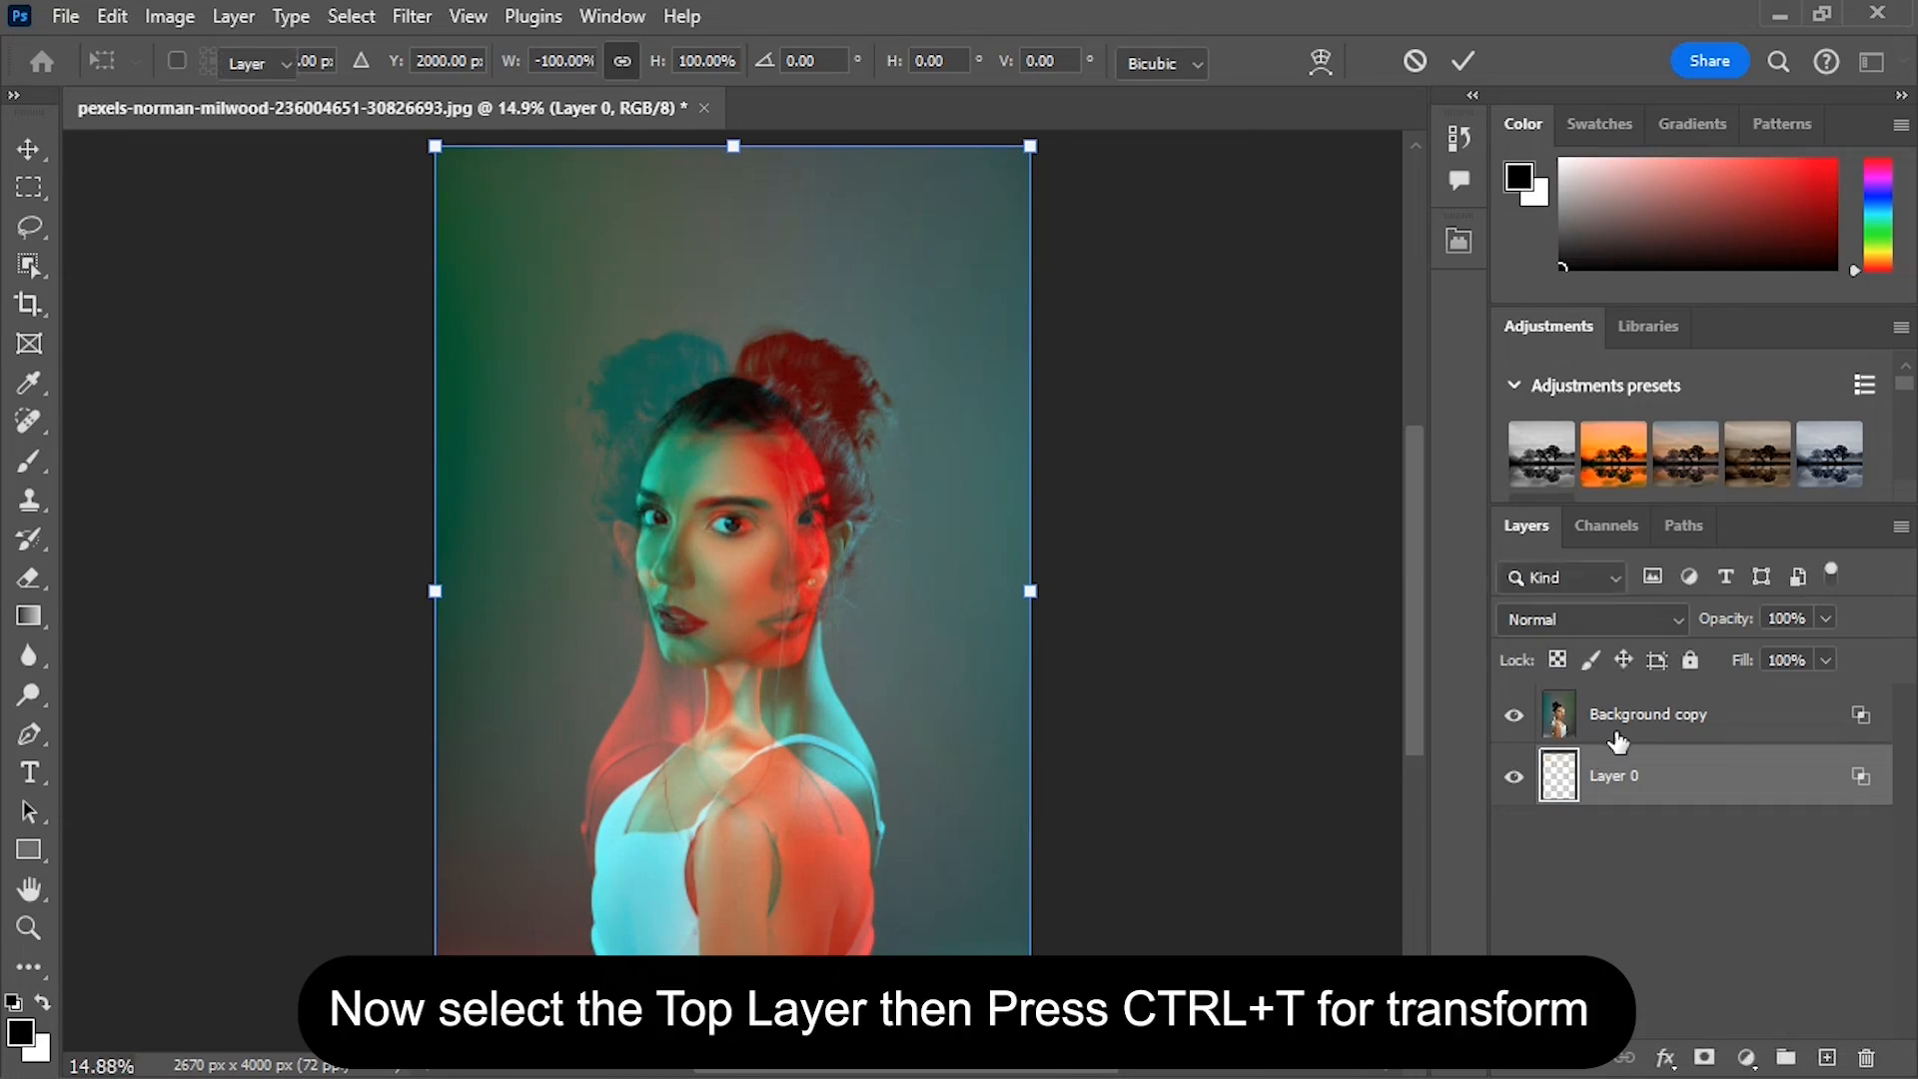
# - Scale the Background copy layer proportionally to about 127.64%, extending it to the right, and select Layer 0
pyautogui.click(1618, 738)
pyautogui.hotkey('ctrl', 't')
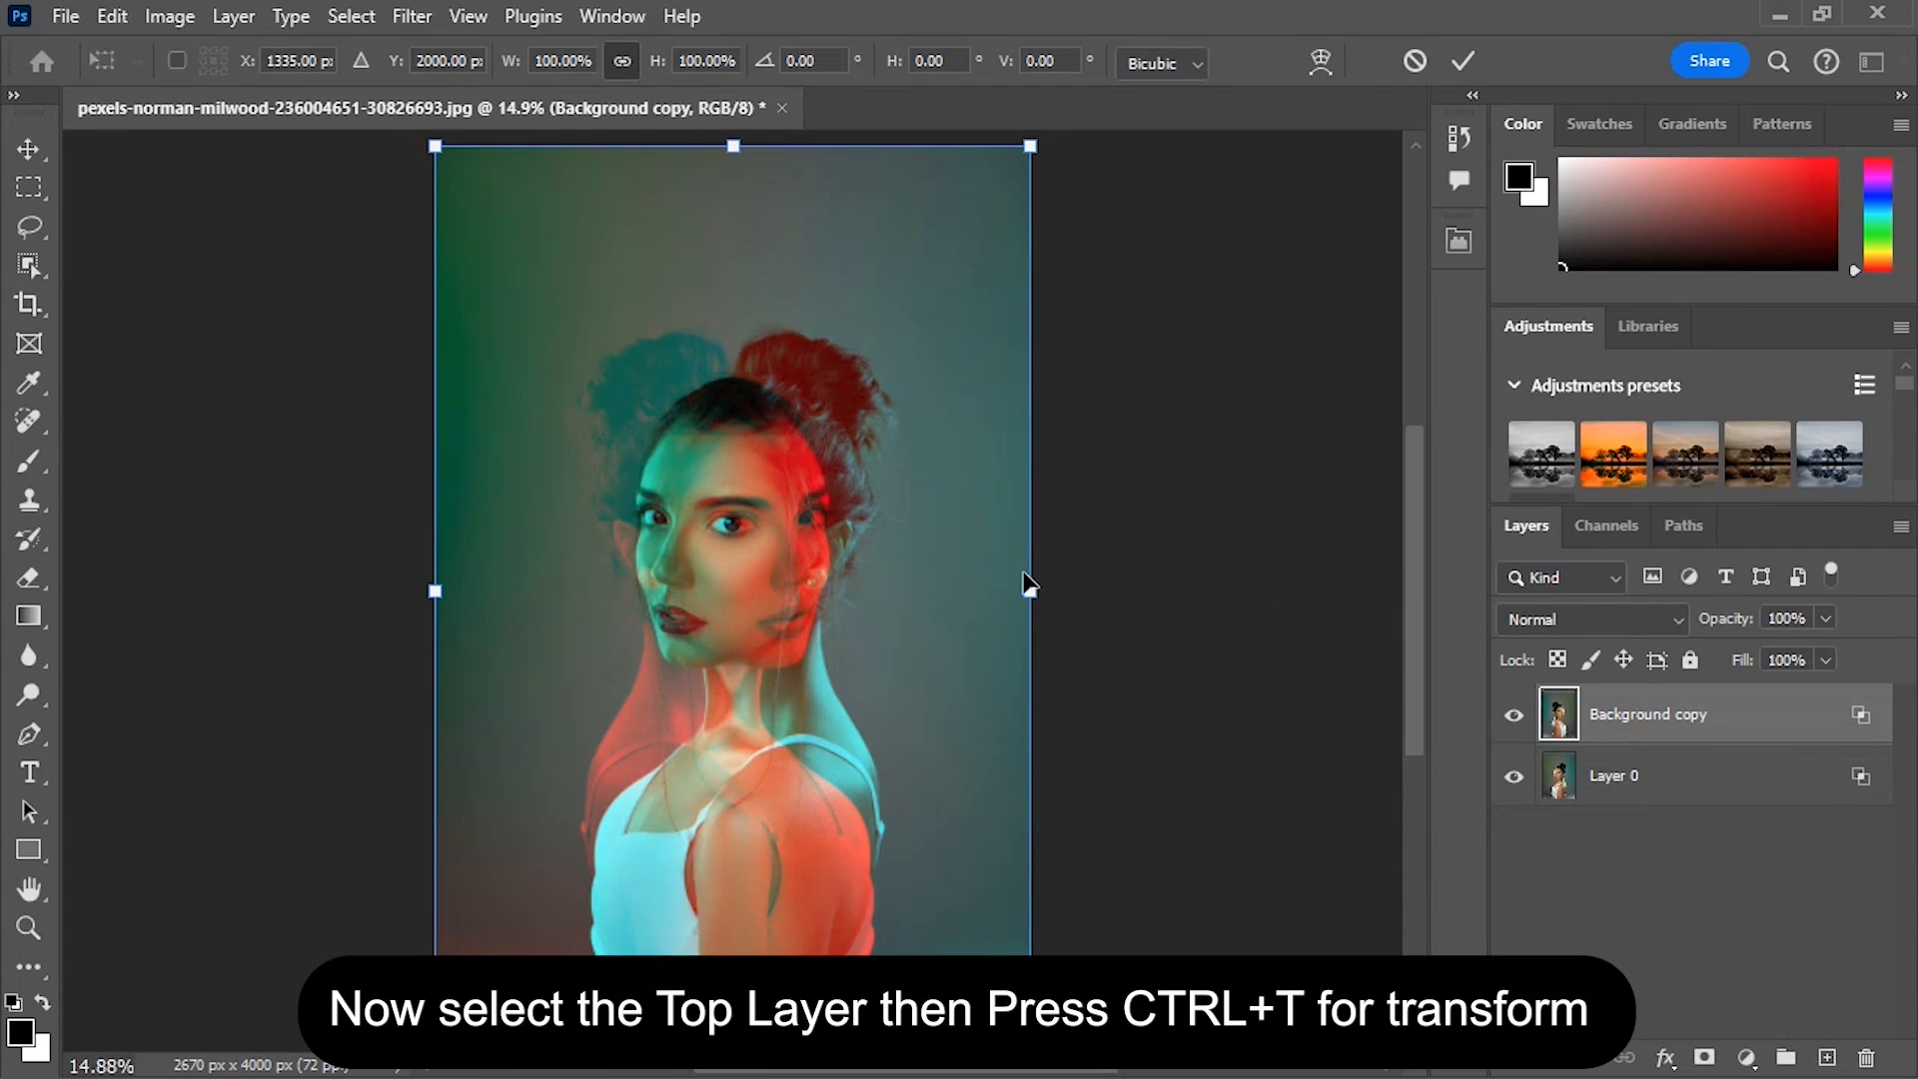
pyautogui.moveTo(1037, 597); pyautogui.dragTo(1206, 622)
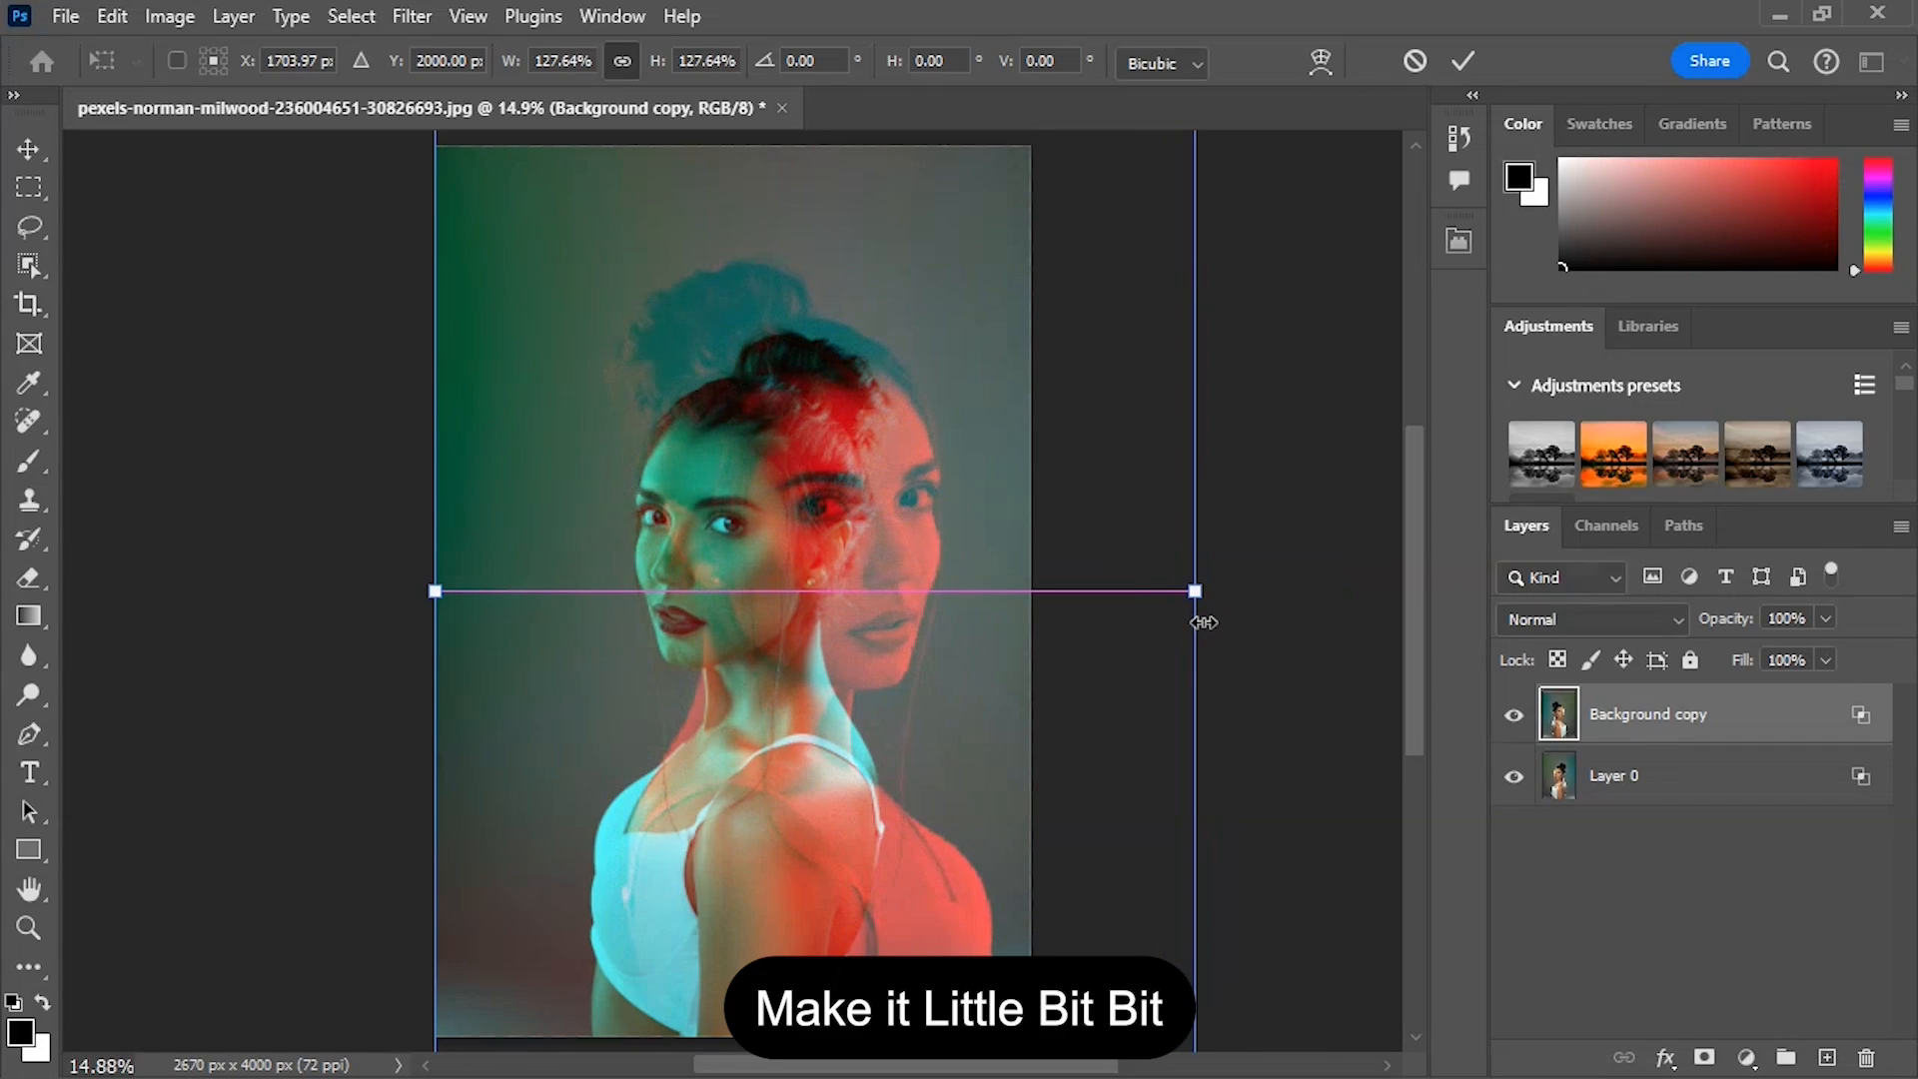
pyautogui.click(1718, 764)
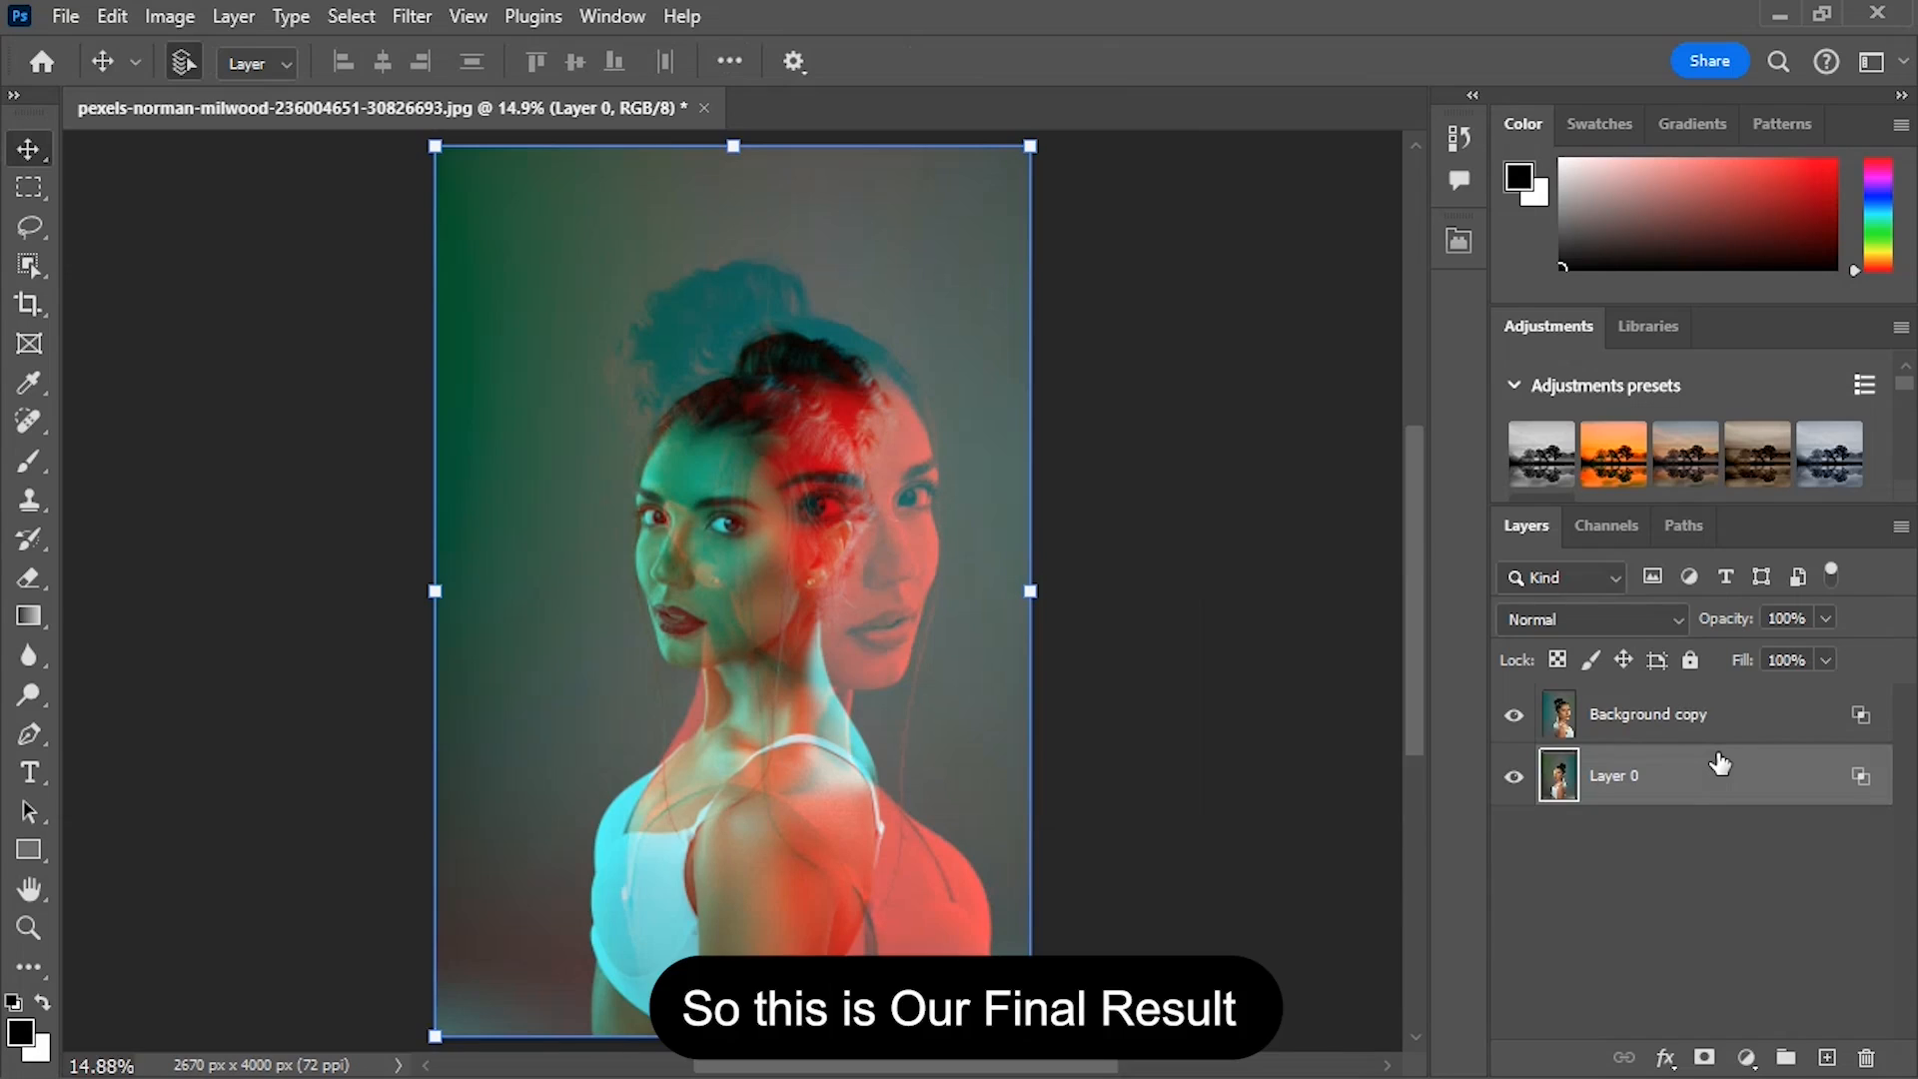